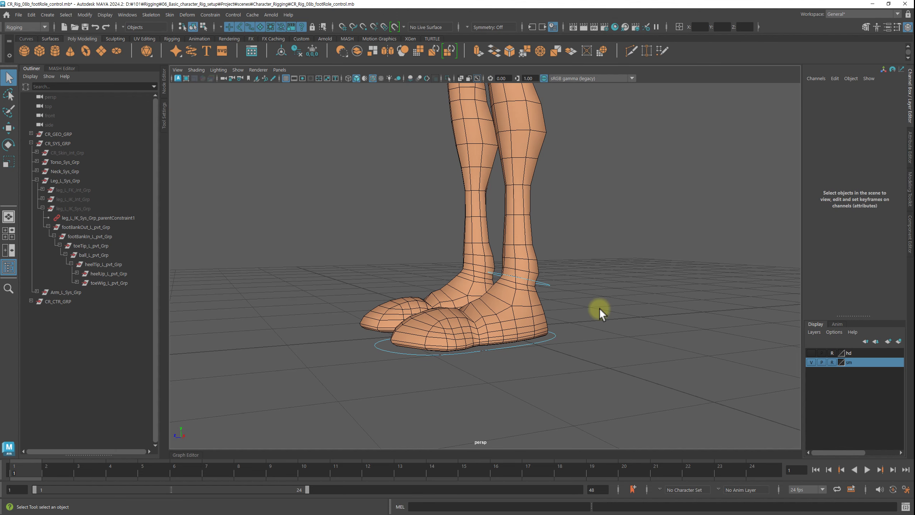
Orbit and dolly around both feet, then select the Foot_L_CTR control curve
mouse_move(580, 303)
alt+right_down()
mouse_move(581, 327)
mouse_move(558, 331)
alt+right_up()
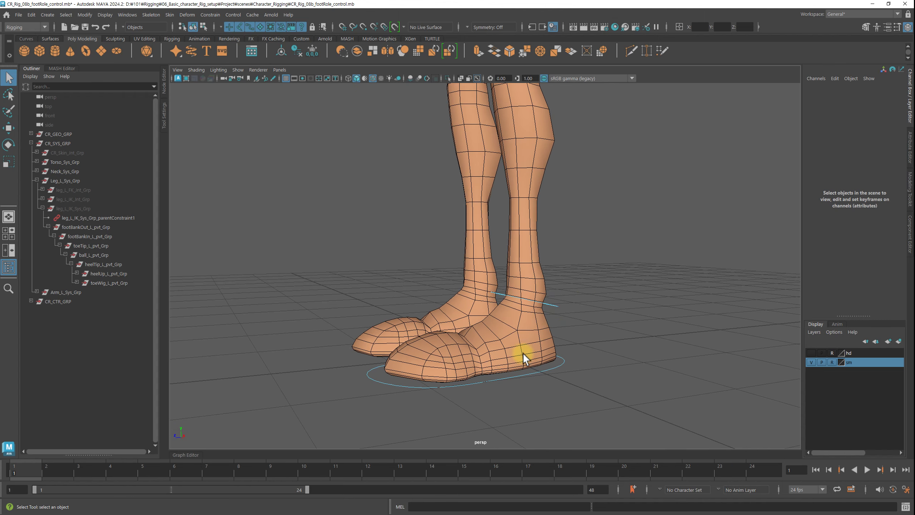
alt+drag(524, 353, 534, 327)
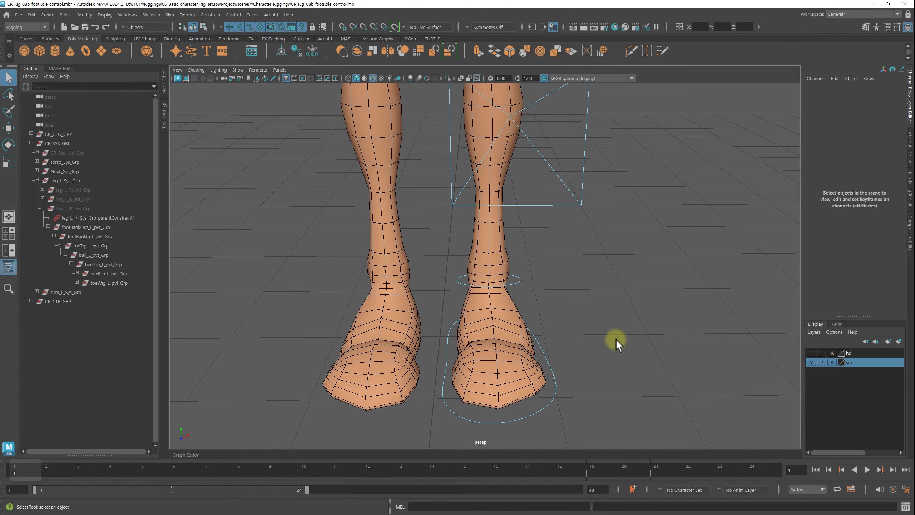
alt+drag(616, 339, 369, 347)
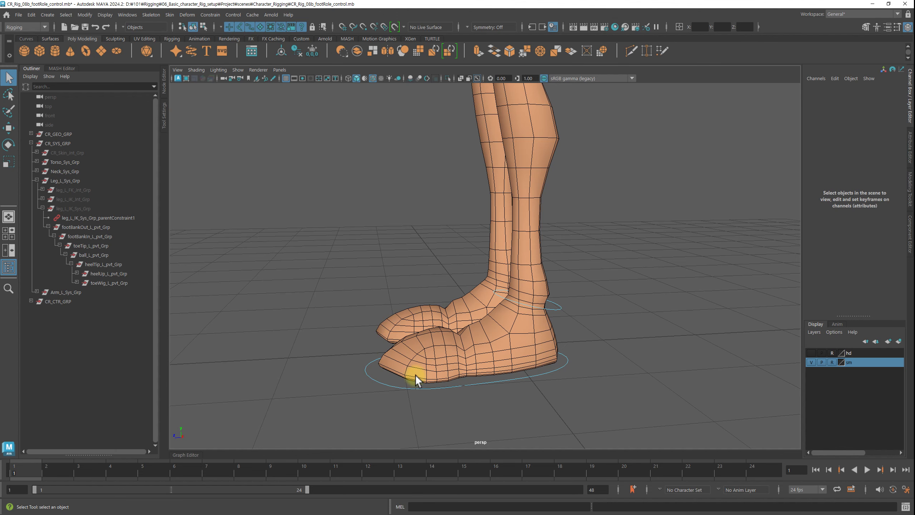
mouse_move(558, 308)
alt+mouse_down()
mouse_move(599, 348)
mouse_move(531, 343)
mouse_move(594, 357)
mouse_move(579, 356)
mouse_move(584, 324)
alt+mouse_up()
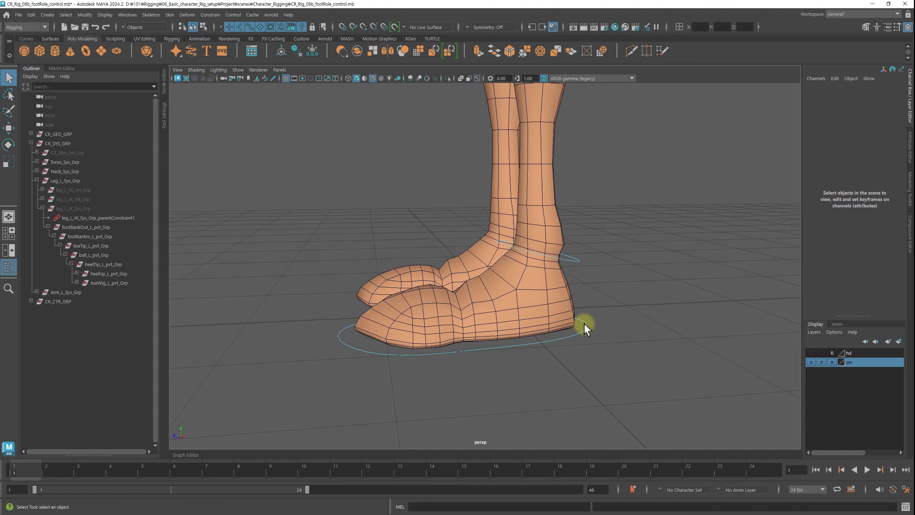
alt+middle_drag(584, 324, 593, 342)
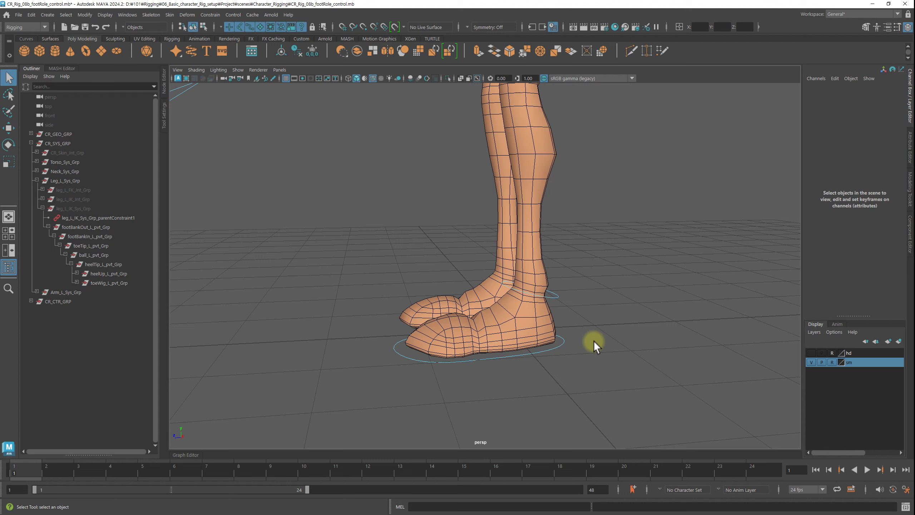
click(557, 343)
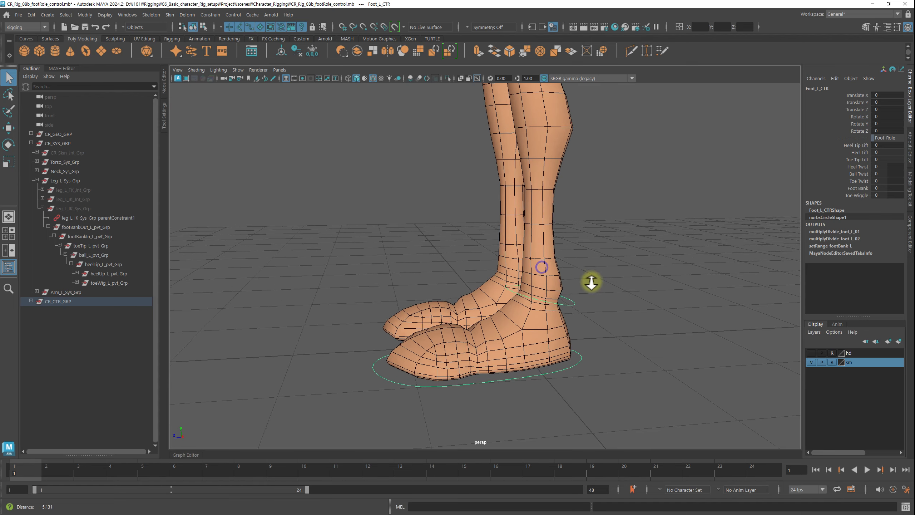
Test Heel Tip Lift and Heel Lift by dragging each value on the left foot
scroll(588, 282, up, 2)
click(856, 145)
mouse_move(637, 268)
middle_down()
mouse_move(699, 267)
mouse_move(605, 280)
middle_up()
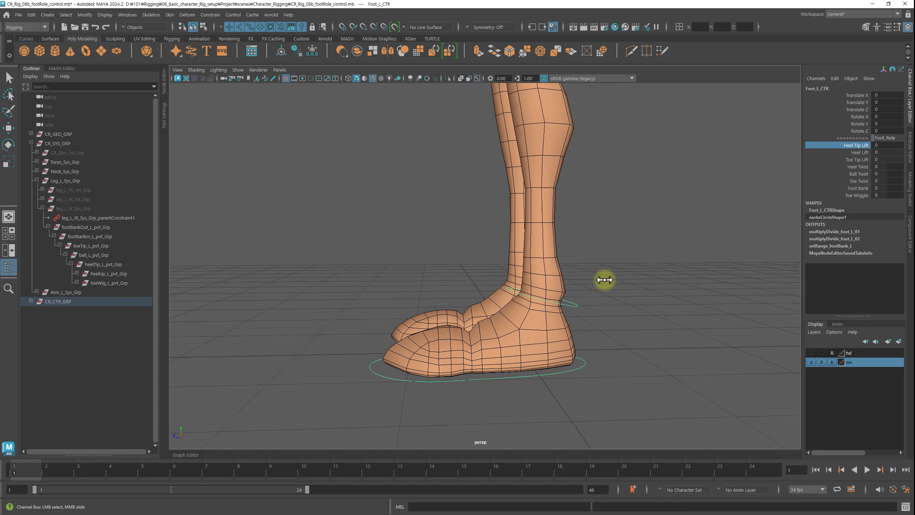
click(856, 152)
mouse_move(658, 311)
middle_down()
mouse_move(639, 327)
mouse_move(558, 308)
middle_up()
Reset Heel Lift to 0 in the Channel Box
click(857, 160)
click(882, 153)
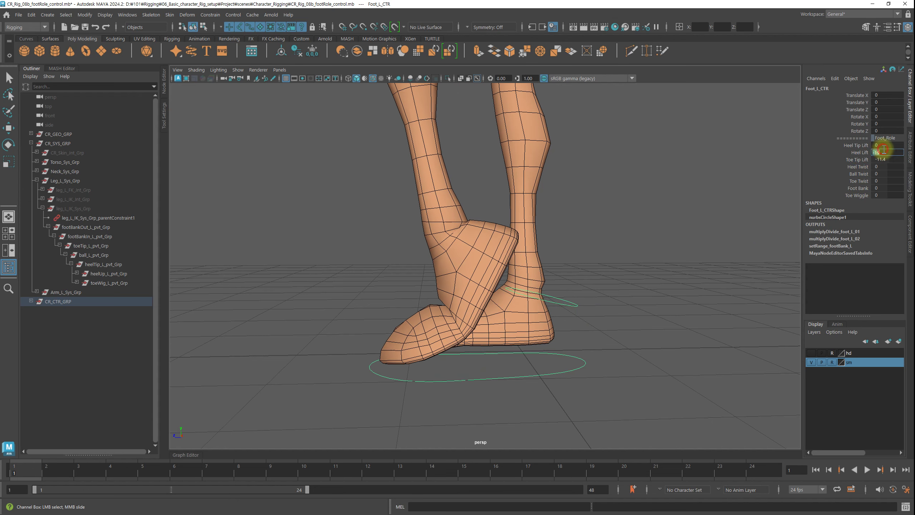
text(0)
key(Return)
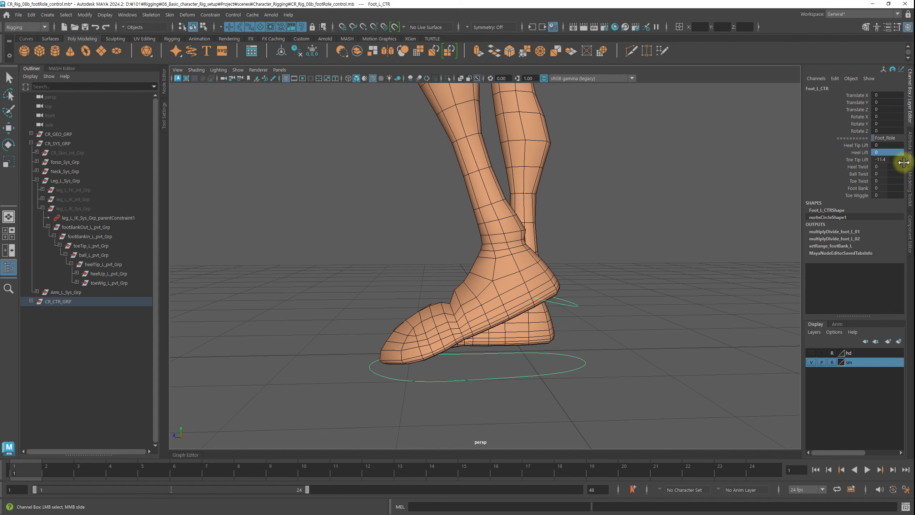
Test Toe Tip Lift lowering the toe and Heel Tip Lift raising the heel
click(859, 160)
middle_drag(652, 292, 697, 295)
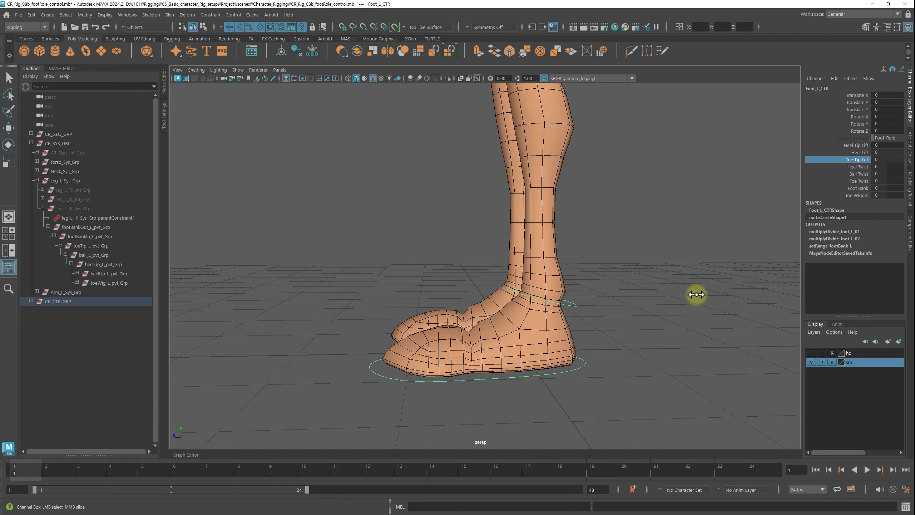
click(857, 145)
mouse_move(622, 262)
middle_down()
mouse_move(676, 261)
mouse_move(612, 271)
middle_up()
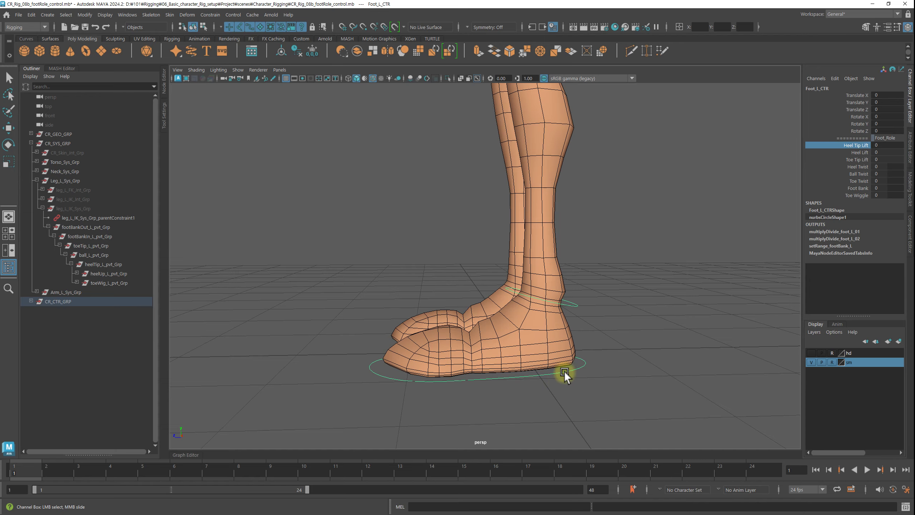
mouse_move(564, 371)
alt+mouse_down()
mouse_move(623, 383)
mouse_move(517, 364)
mouse_move(565, 368)
mouse_move(506, 374)
mouse_move(533, 374)
alt+mouse_up()
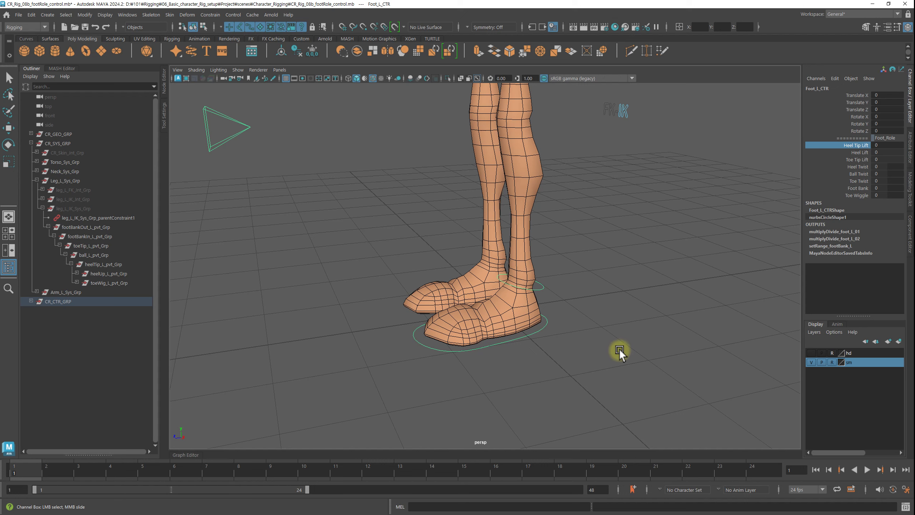
Reselect Foot_L_CTR and add a keyable float attribute named FOOT_ROLE via Add Attribute
click(609, 329)
scroll(565, 323, up, 3)
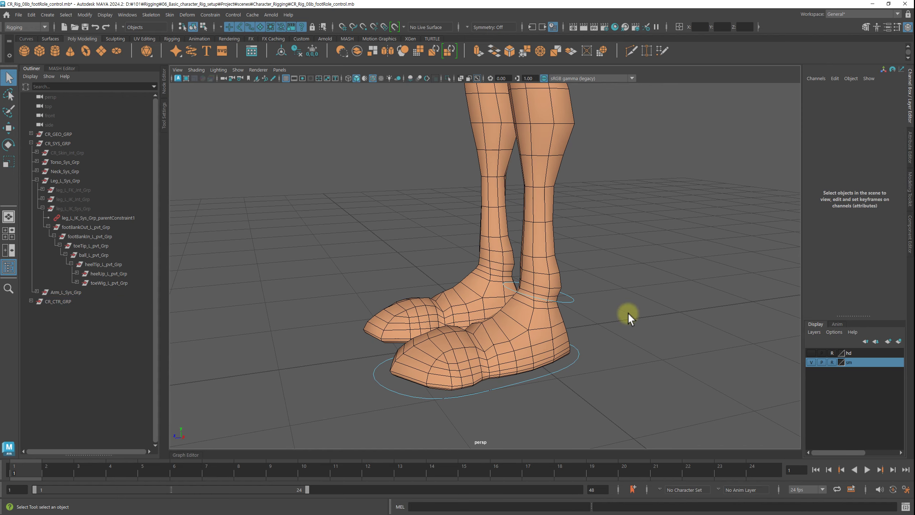
click(507, 391)
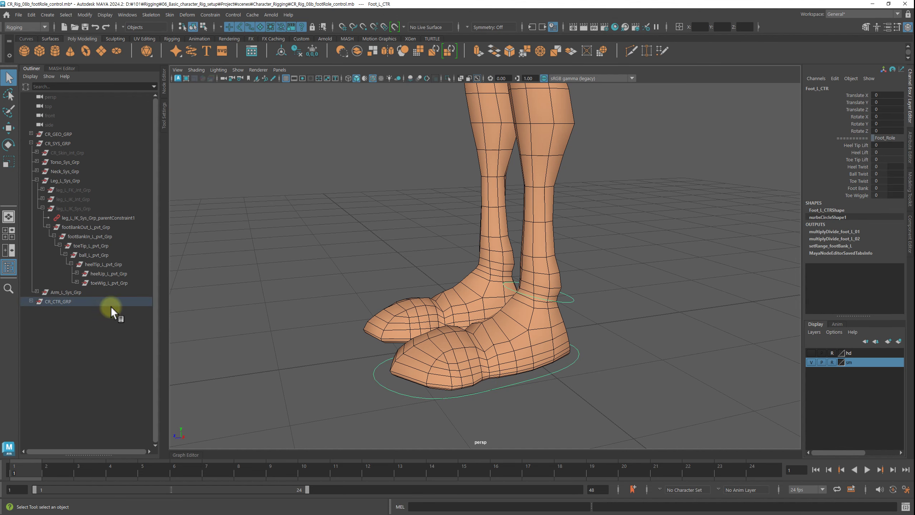
scroll(592, 330, down, 1)
scroll(593, 330, down, 2)
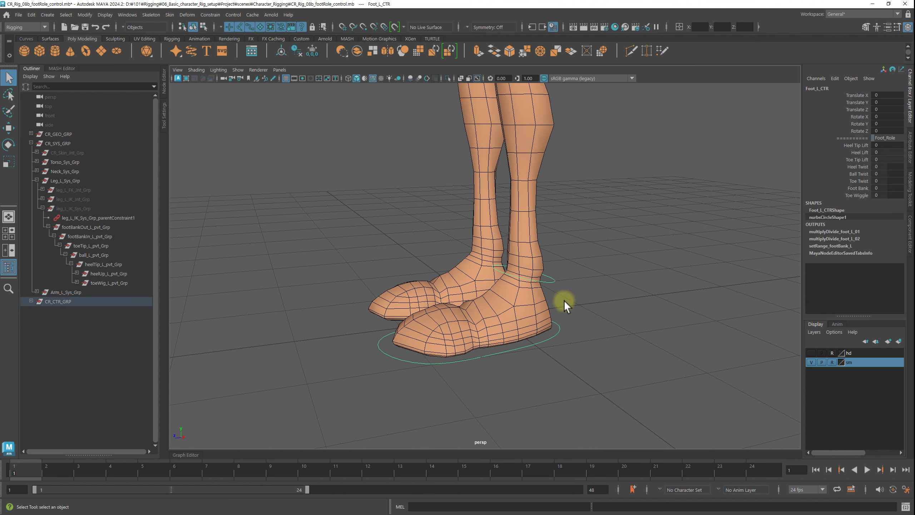
click(834, 80)
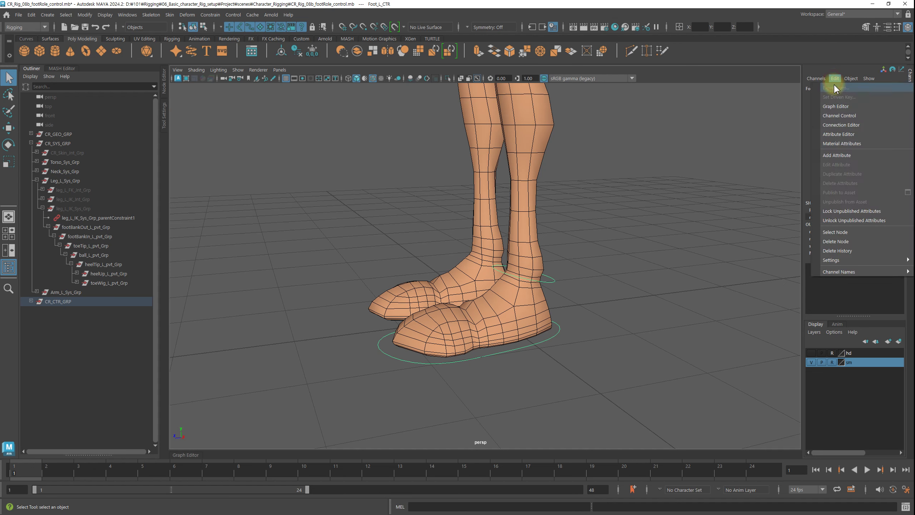
click(835, 150)
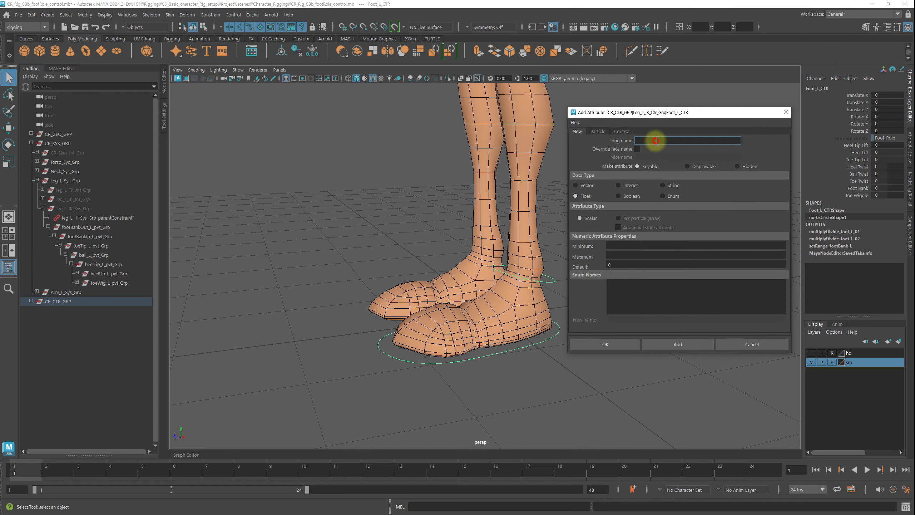
text(rOO)
text(T_R)
text(OLE)
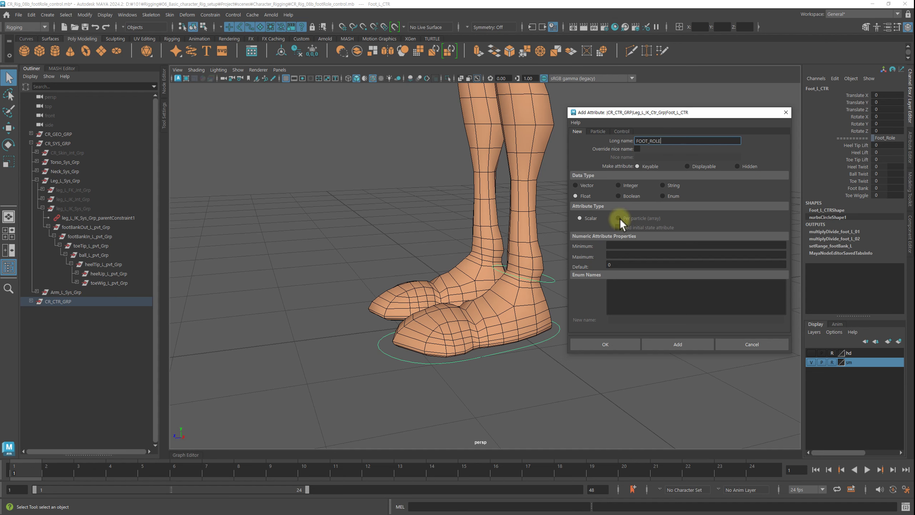
click(615, 346)
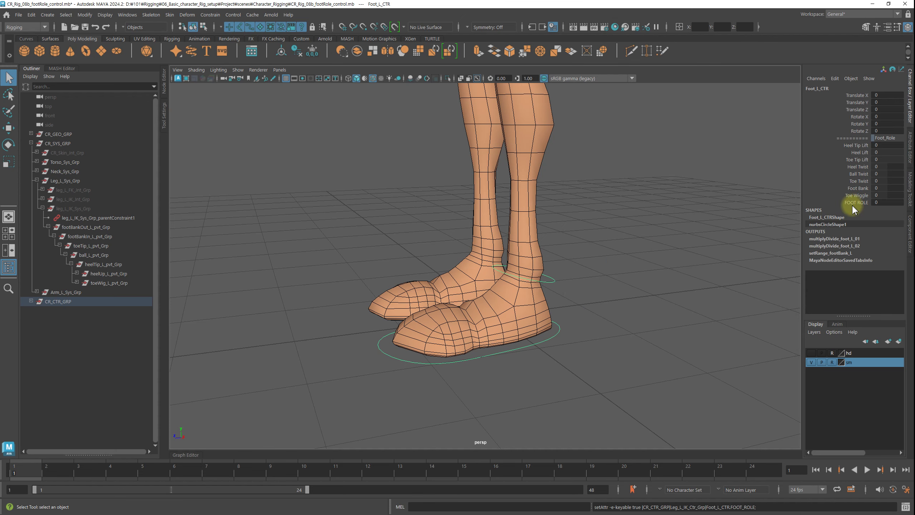
click(850, 202)
mouse_move(555, 245)
alt+mouse_down()
mouse_move(562, 231)
mouse_move(535, 250)
mouse_move(520, 221)
alt+mouse_up()
Check the inputs of the heelUp, toeWig, heelTip, ball, footBankIn and footBankOut pivot groups
click(105, 274)
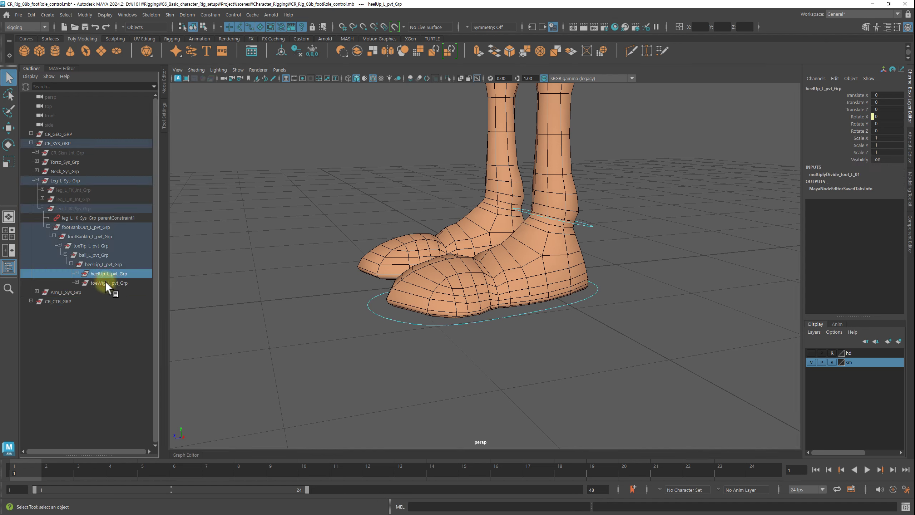
click(104, 282)
click(98, 264)
click(95, 256)
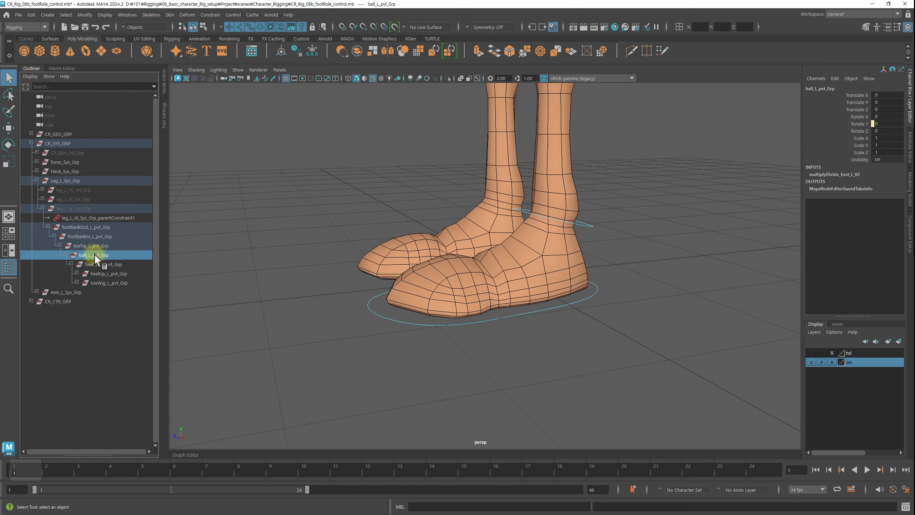
click(93, 246)
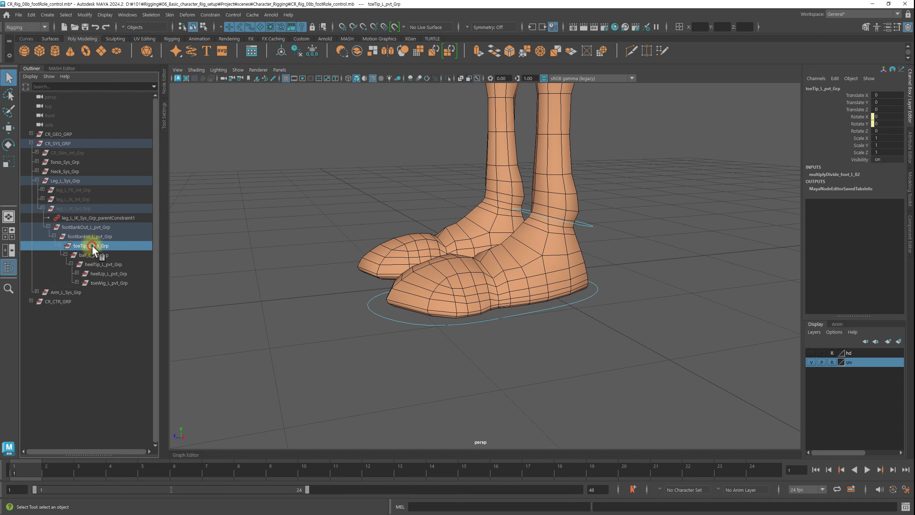
click(86, 226)
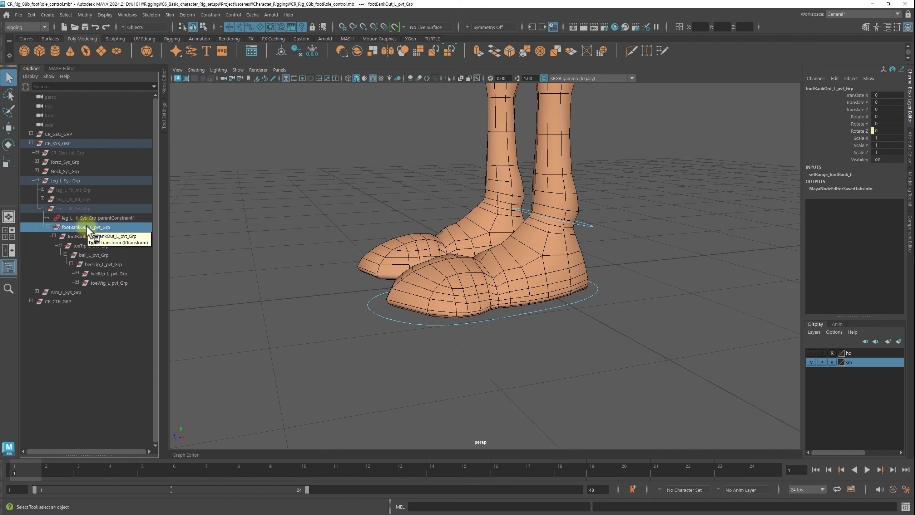
click(105, 273)
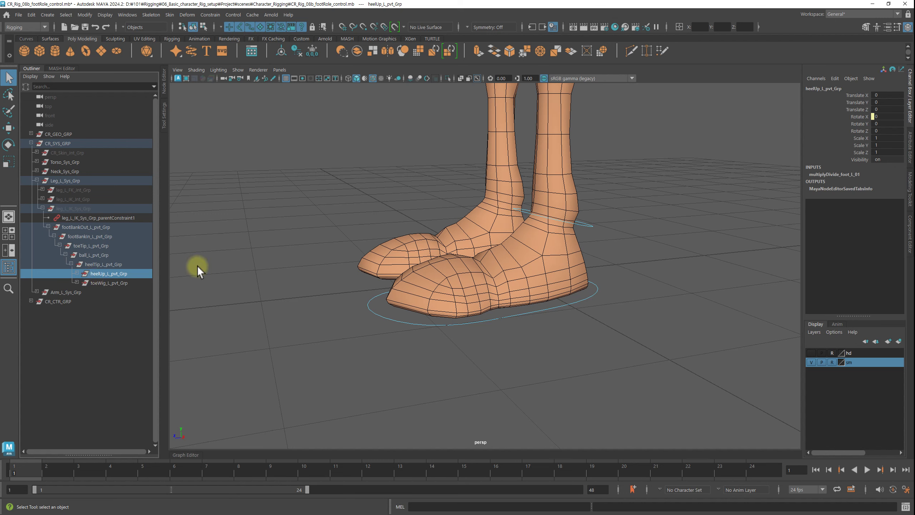
Expand heelUp_L_pvt_Grp to show its IK handles, rechecking heelTip and toeTip groups
click(76, 273)
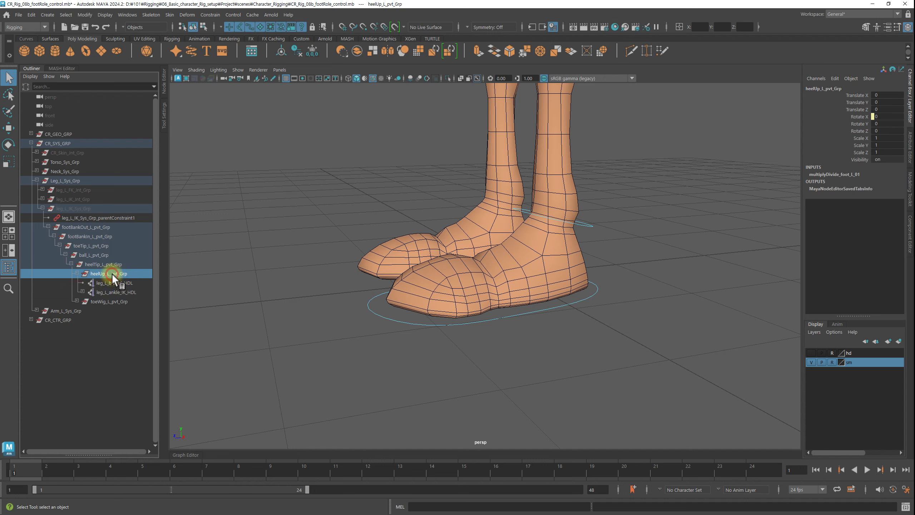
middle_drag(104, 273, 103, 281)
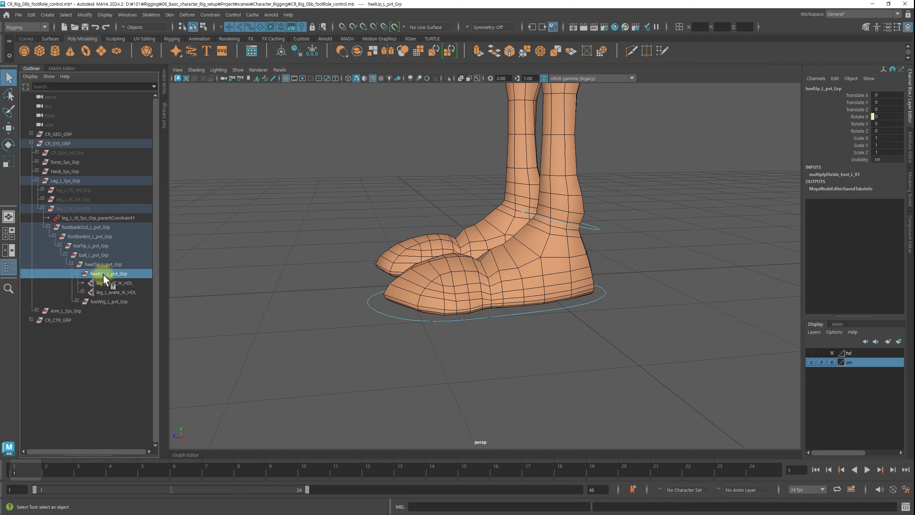
click(98, 265)
click(88, 244)
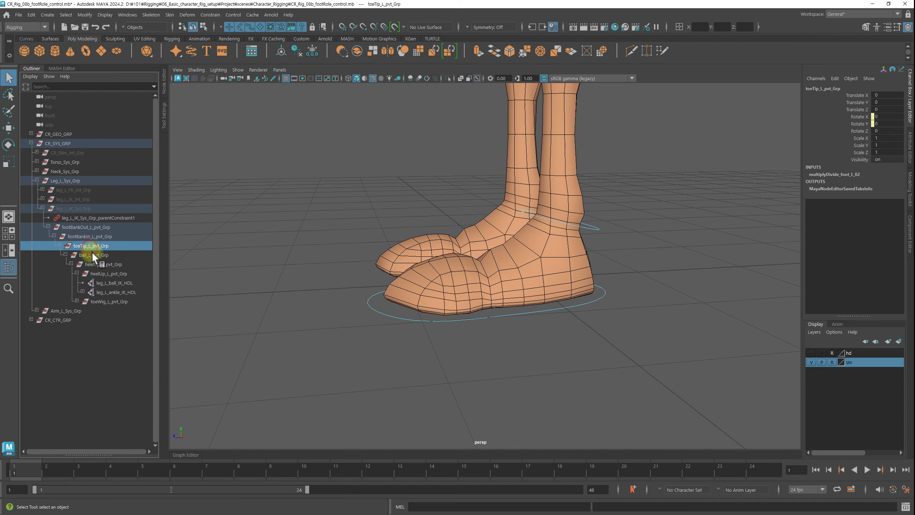
click(114, 274)
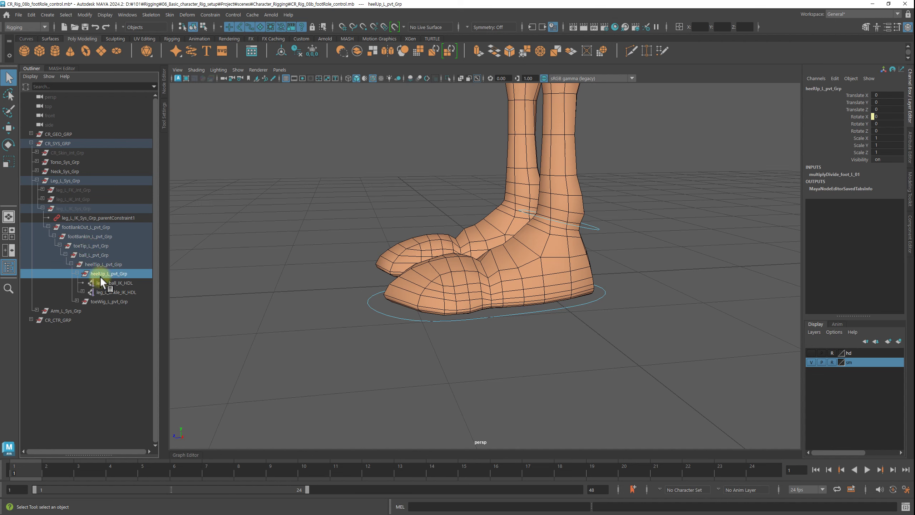
Duplicate heelUp_L_pvt_Grp and delete the ball and ankle IK handles from the copy
key(w)
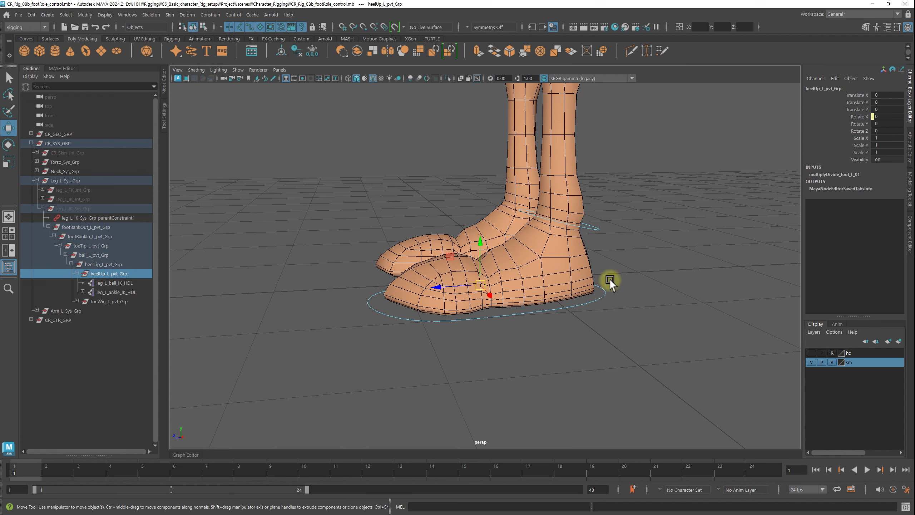
alt+drag(424, 303, 418, 321)
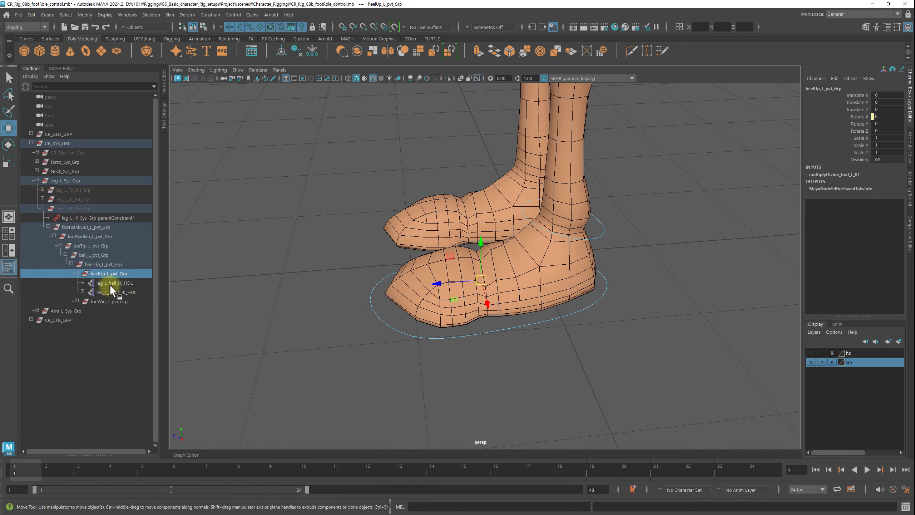
alt+drag(475, 287, 417, 279)
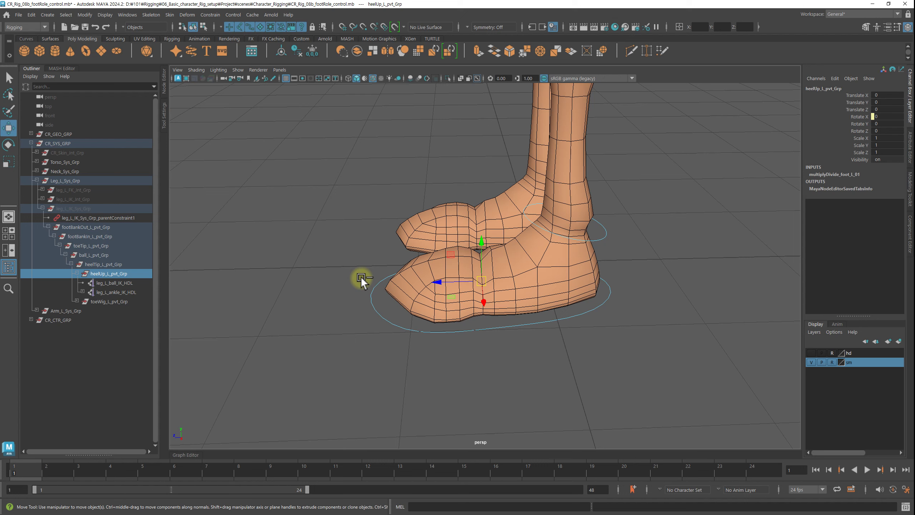
key(ctrl+d)
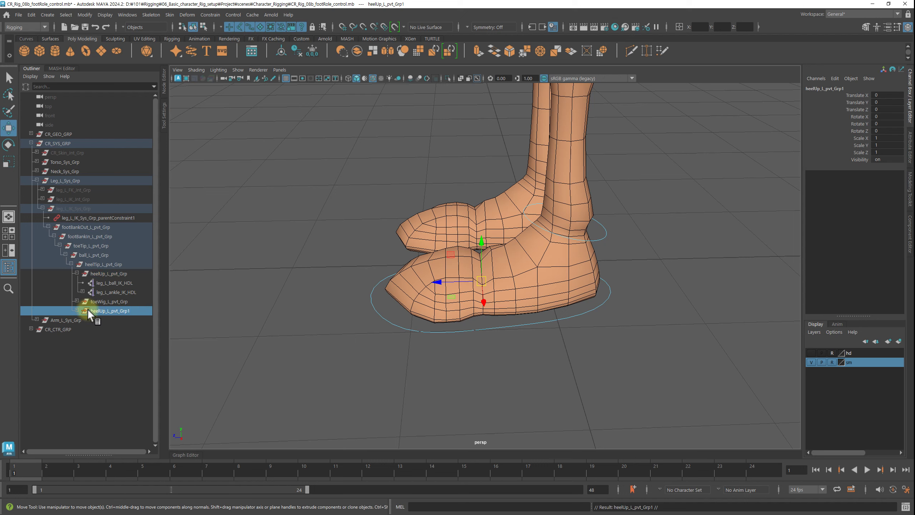
click(77, 310)
click(115, 320)
shift+click(116, 329)
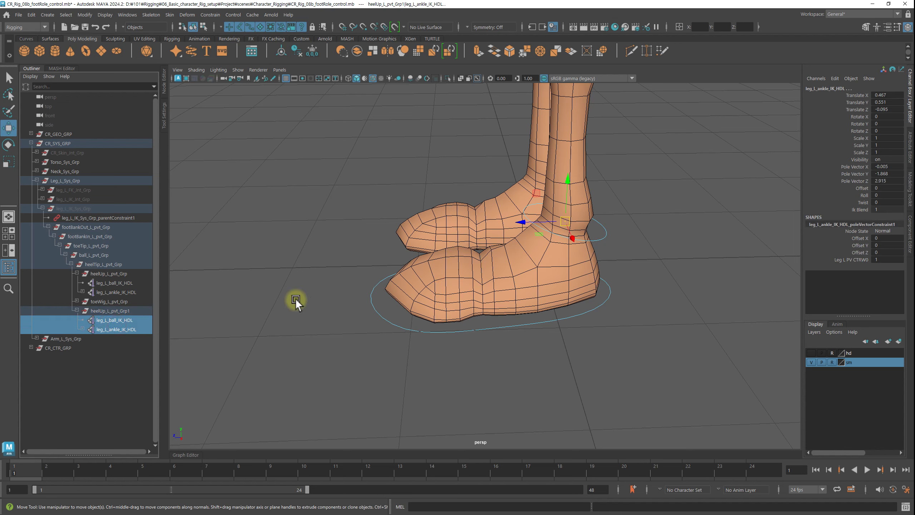
key(Delete)
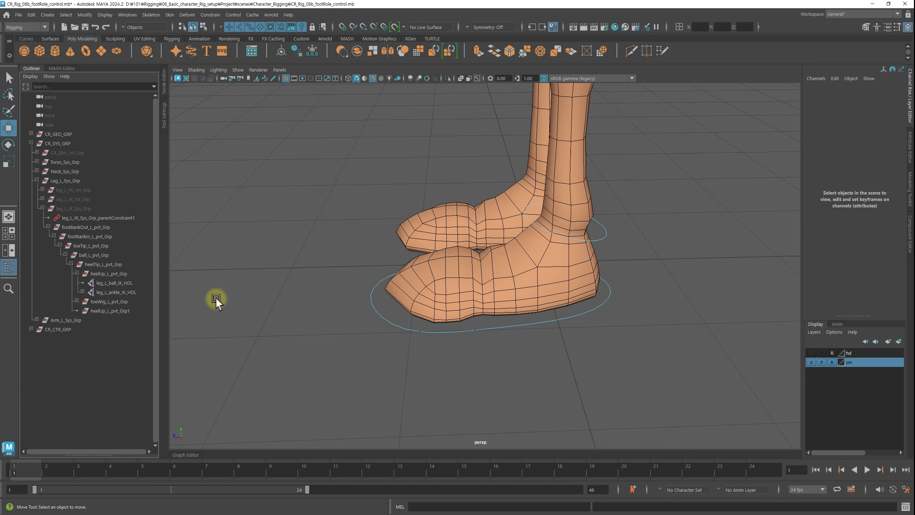
Rename the copy to footRole_heelUp_L_pvt_Grp
double_click(114, 311)
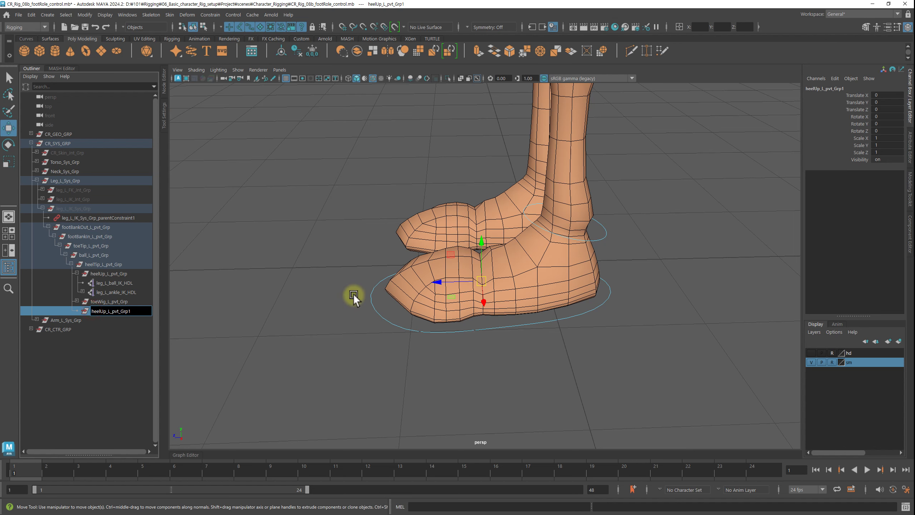
key(Home)
text(footRole)
text(_)
key(Return)
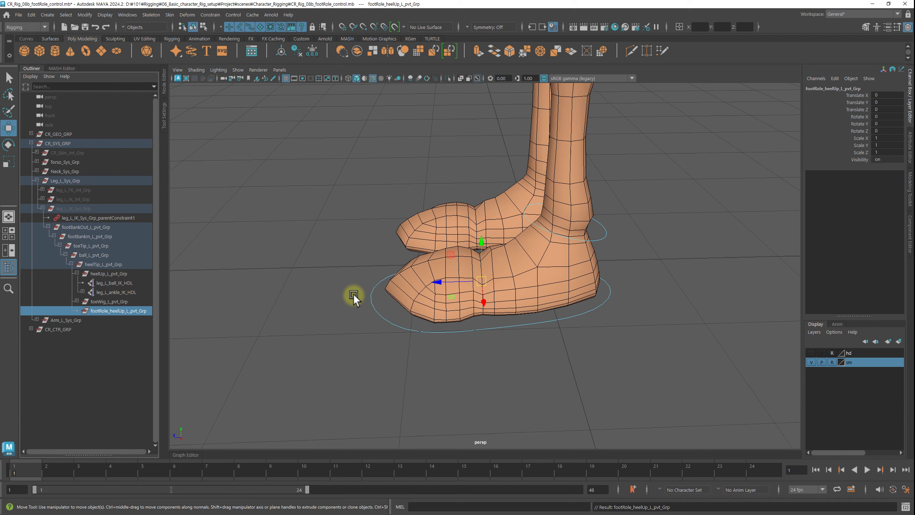
middle_drag(113, 292, 118, 310)
Turn on Use Outliner Color for footRole_heelUp_L_pvt_Grp and set it to yellow
key(ctrl+a)
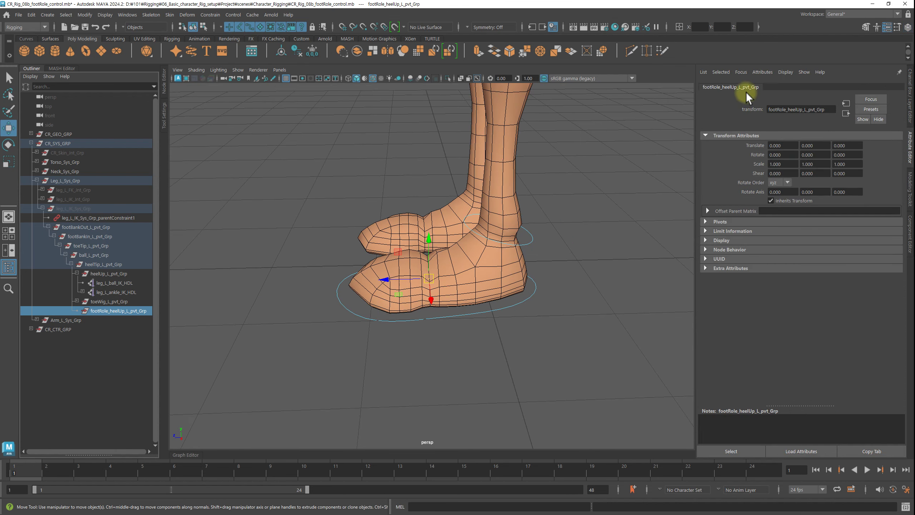
click(721, 240)
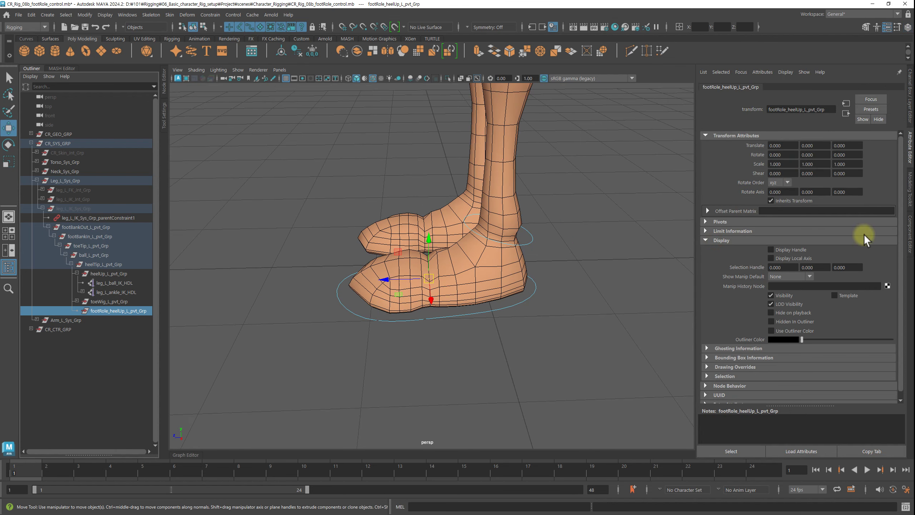
scroll(860, 315, down, 1)
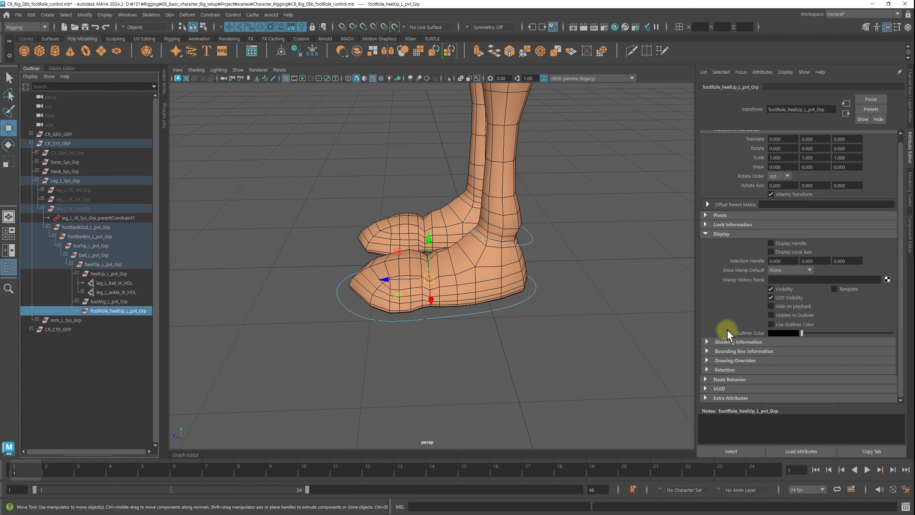
click(787, 333)
click(762, 310)
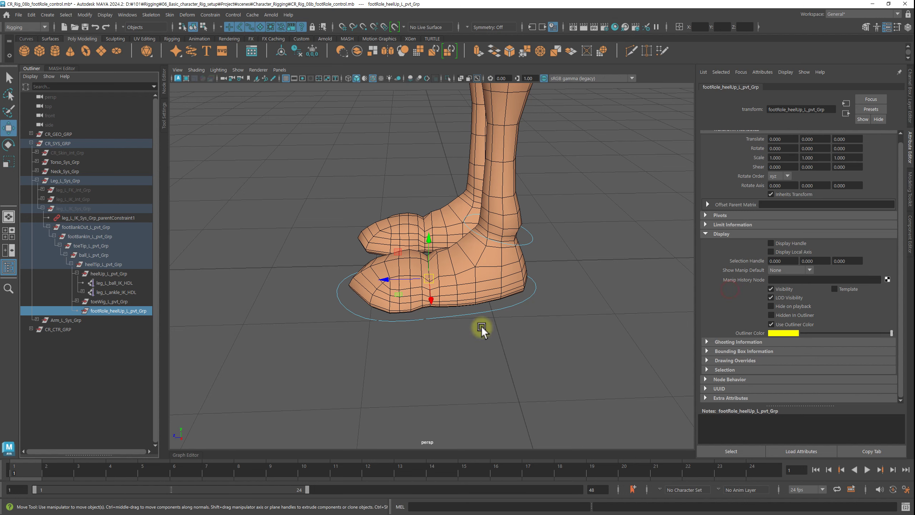
click(284, 358)
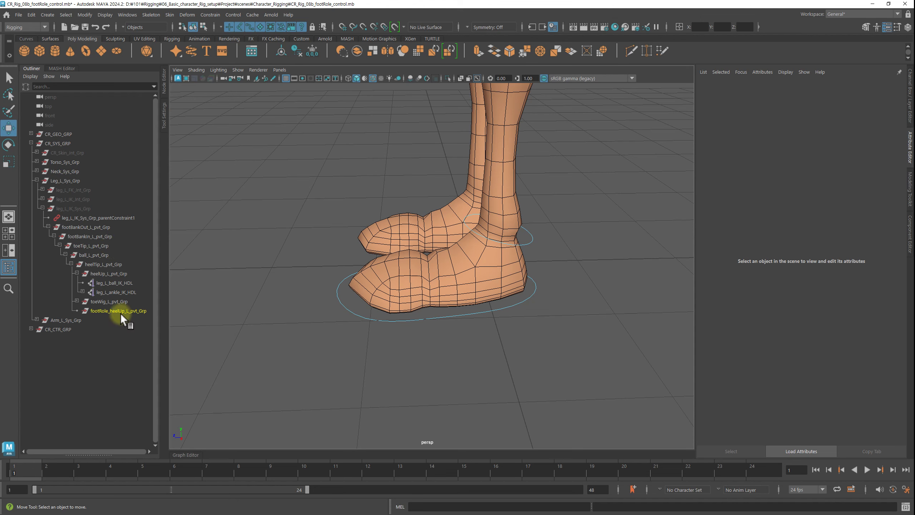
click(107, 312)
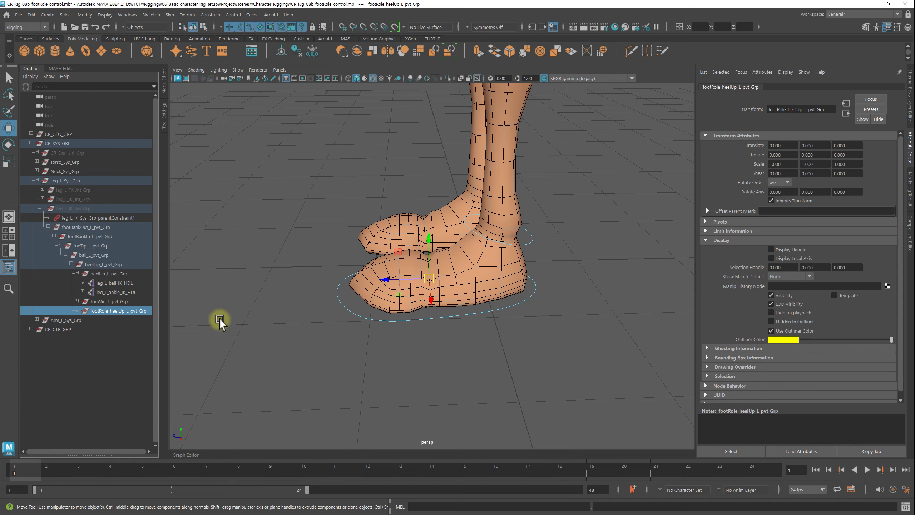
Parent heelUp_L_pvt_Grp under footRole_heelUp_L_pvt_Grp
click(233, 319)
click(107, 310)
click(108, 276)
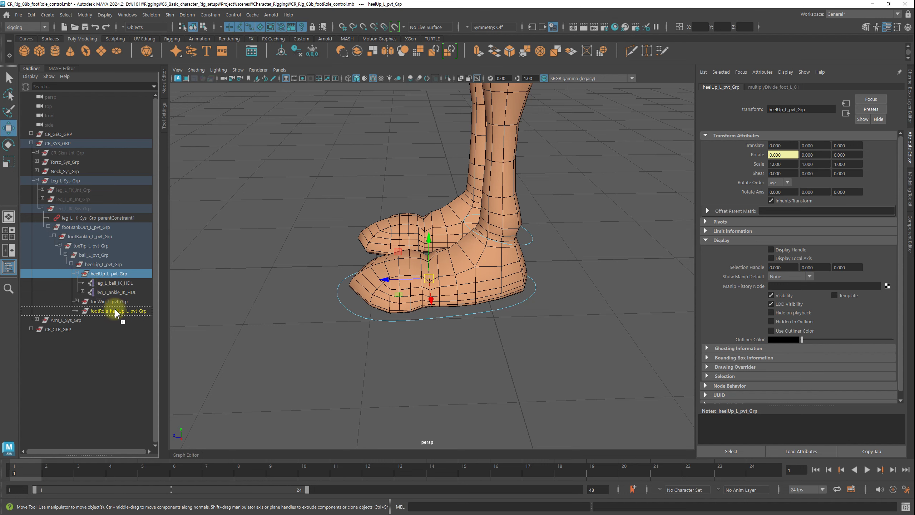
drag(109, 273, 114, 311)
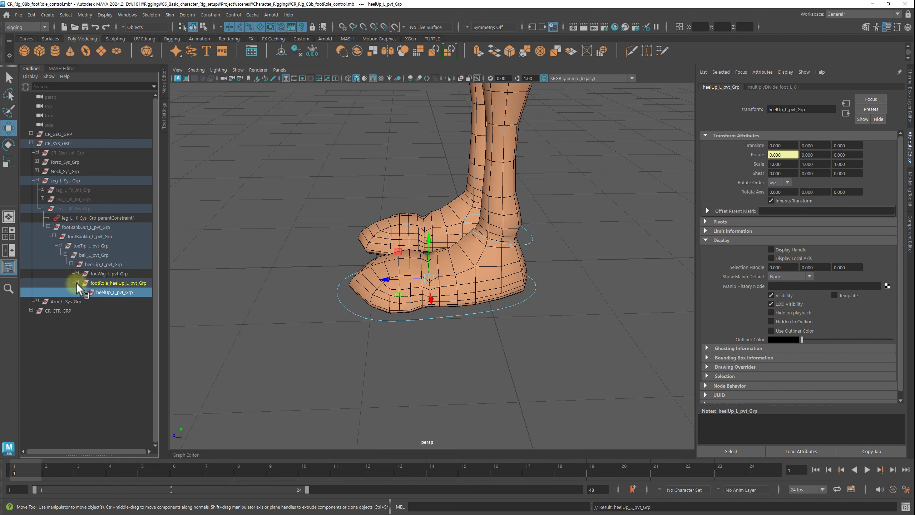
Test-rotate footRole_heelUp_L_pvt_Grp around the heel, then undo the rotation
click(124, 284)
key(e)
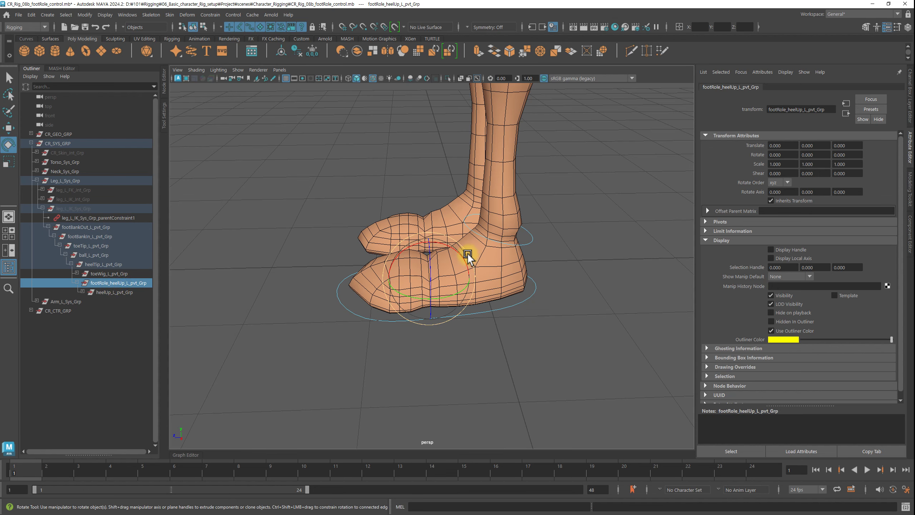
drag(468, 253, 443, 251)
key(ctrl+z)
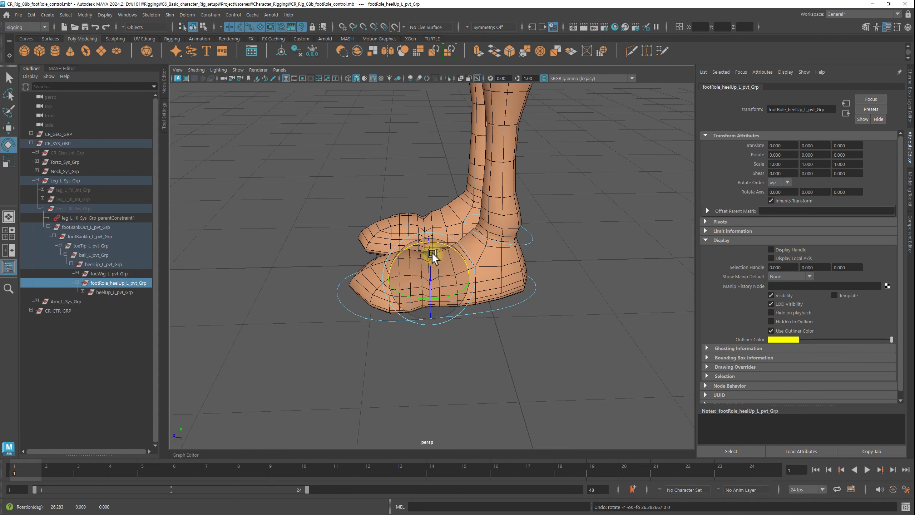
drag(106, 281, 98, 264)
click(98, 264)
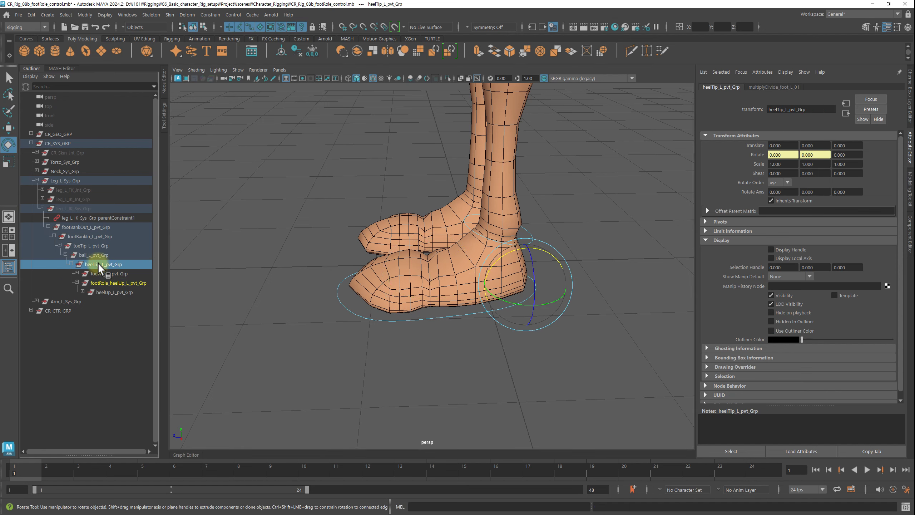
Duplicate heelTip_L_pvt_Grp and delete the copied child groups from the duplicate
key(ctrl+d)
click(71, 300)
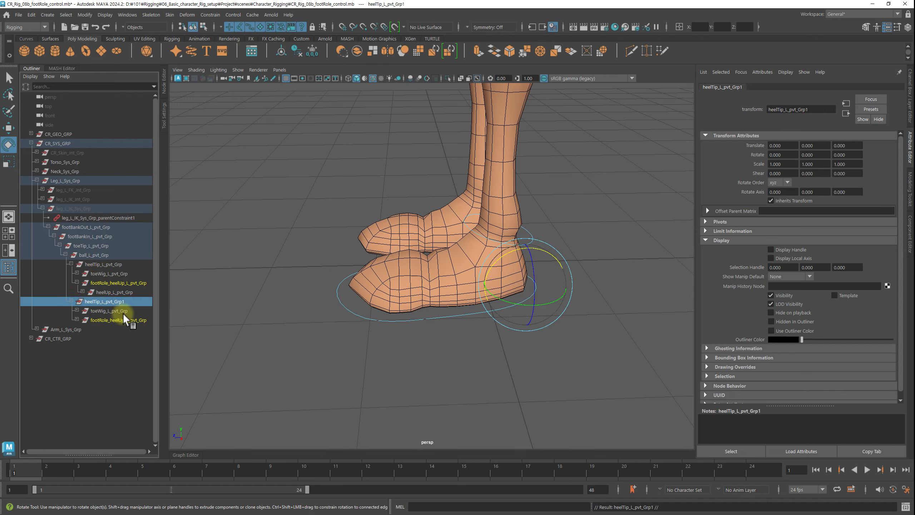
click(122, 310)
key(Delete)
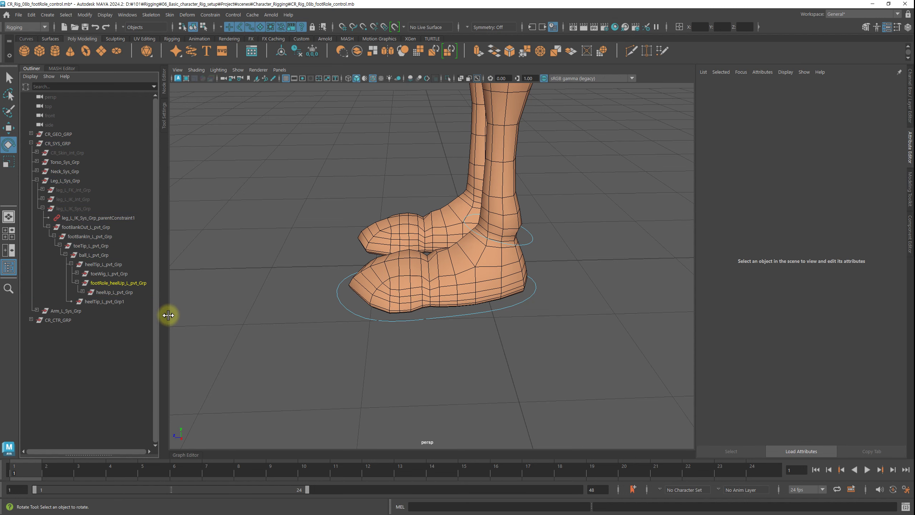
click(112, 301)
Rename the copy footRole_heelTip_L_pvt_Grp and parent heelTip_L_pvt_Grp under it
double_click(91, 302)
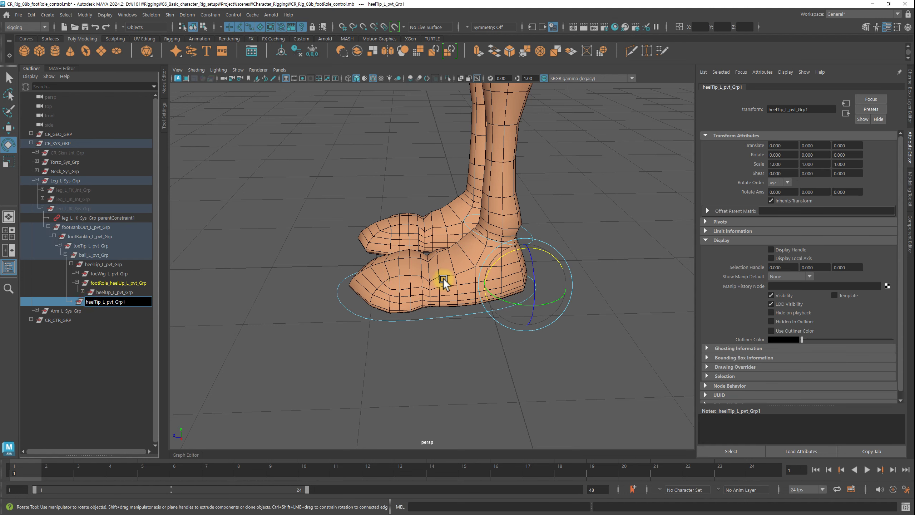
text(foo)
text(tRole)
text(_)
key(BackSpace)
key(Return)
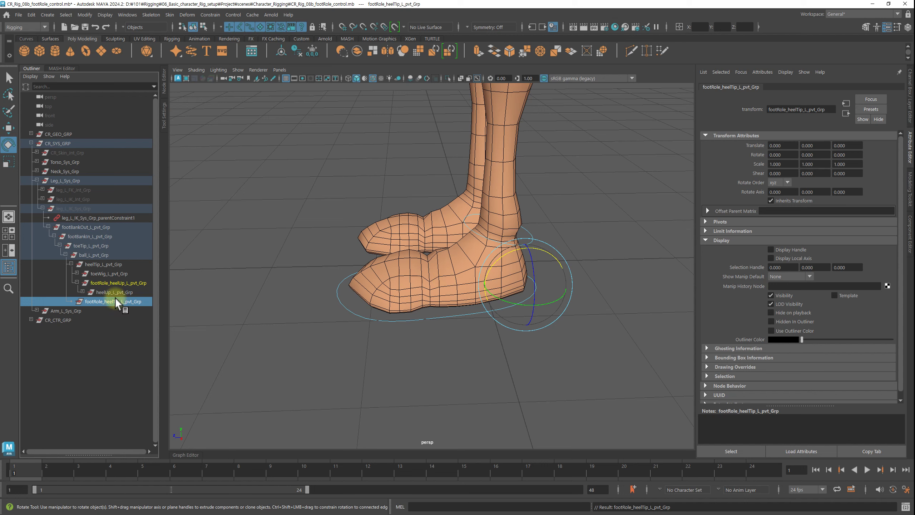
click(100, 265)
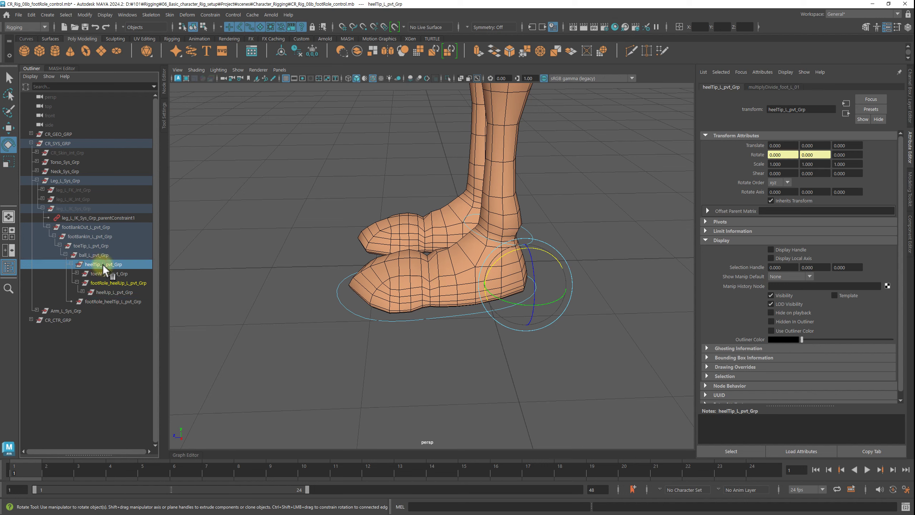
middle_drag(103, 265, 116, 301)
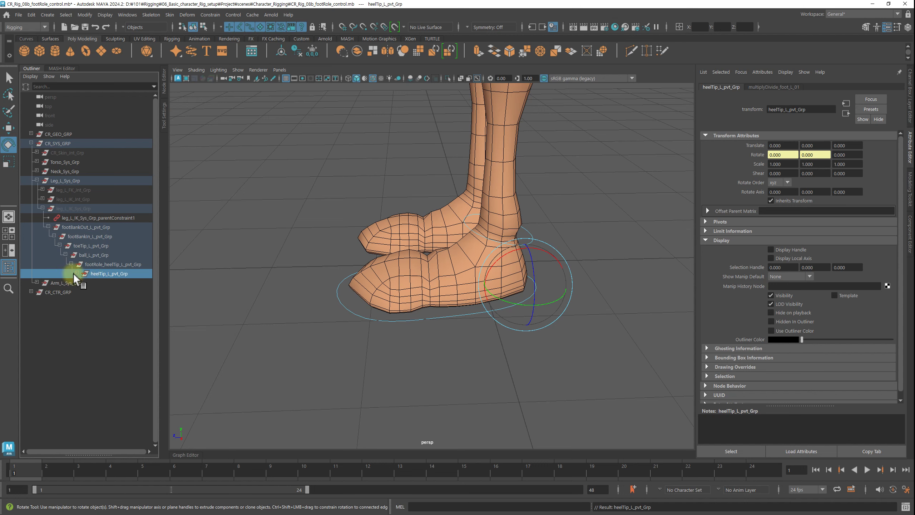
Give footRole_heelTip_L_pvt_Grp a yellow outliner colour, test-rotate it, then undo
click(104, 265)
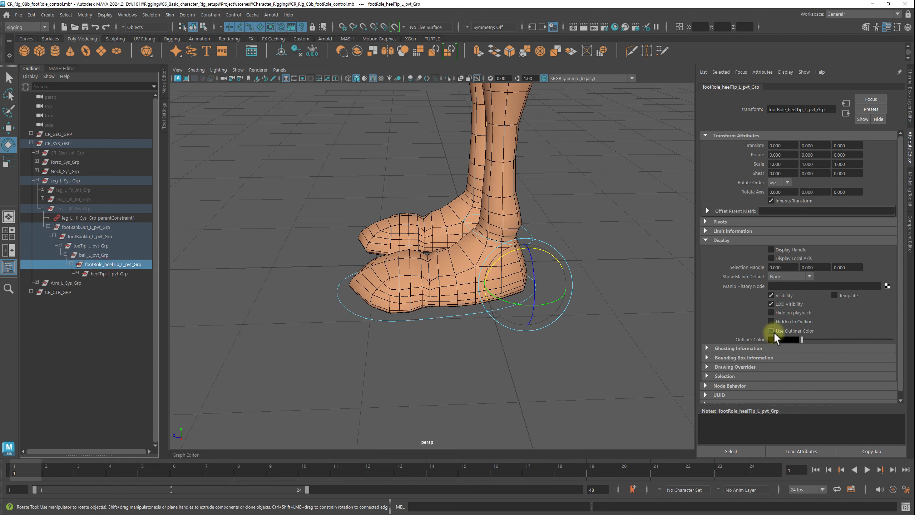
click(771, 331)
click(745, 310)
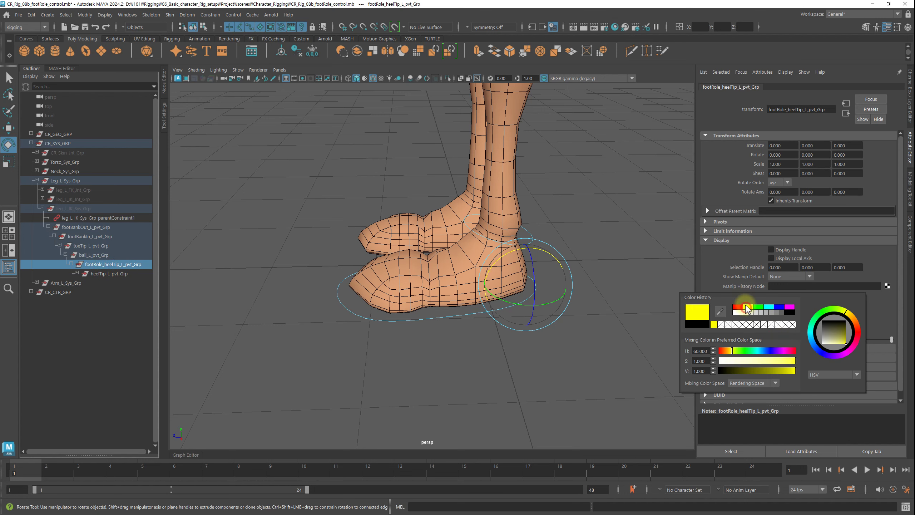
click(77, 273)
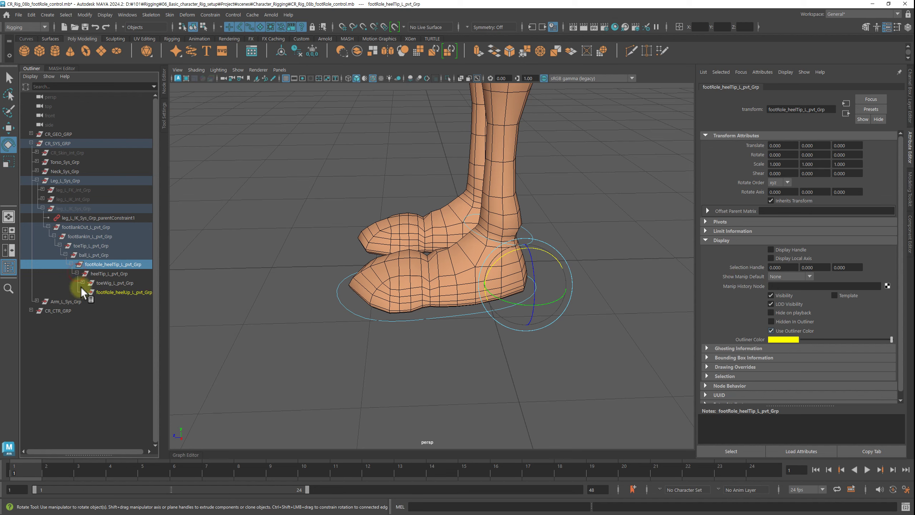
click(215, 268)
click(109, 263)
drag(508, 253, 520, 253)
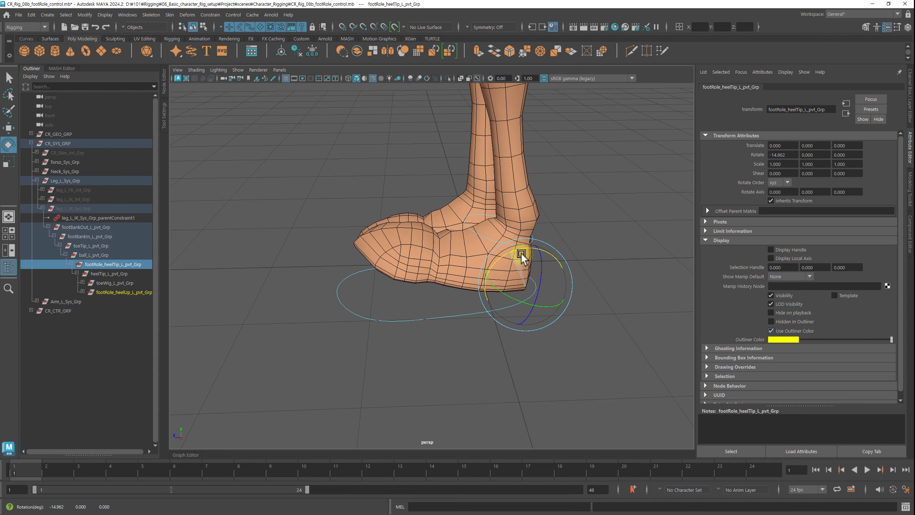
key(ctrl+z)
Duplicate toeTip_L_pvt_Grp into a new toeTip_L_pvt_Grp1 group
click(84, 245)
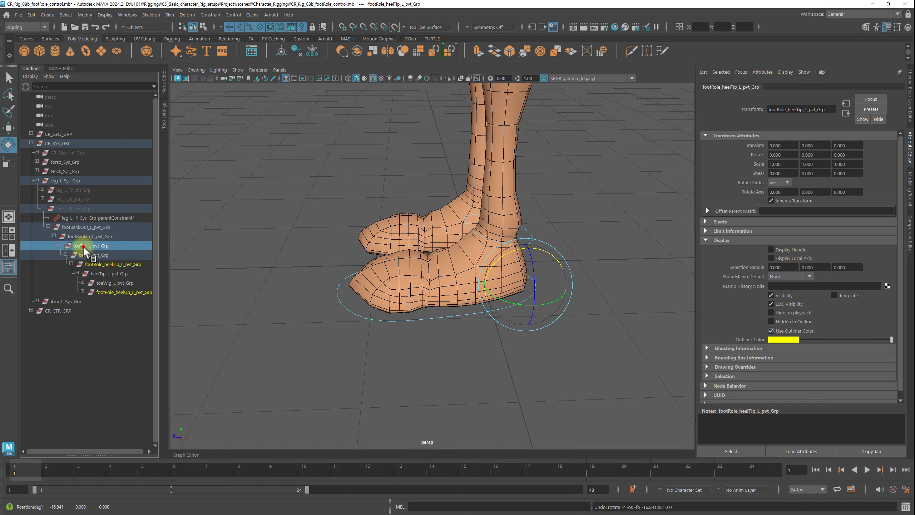
key(ctrl+d)
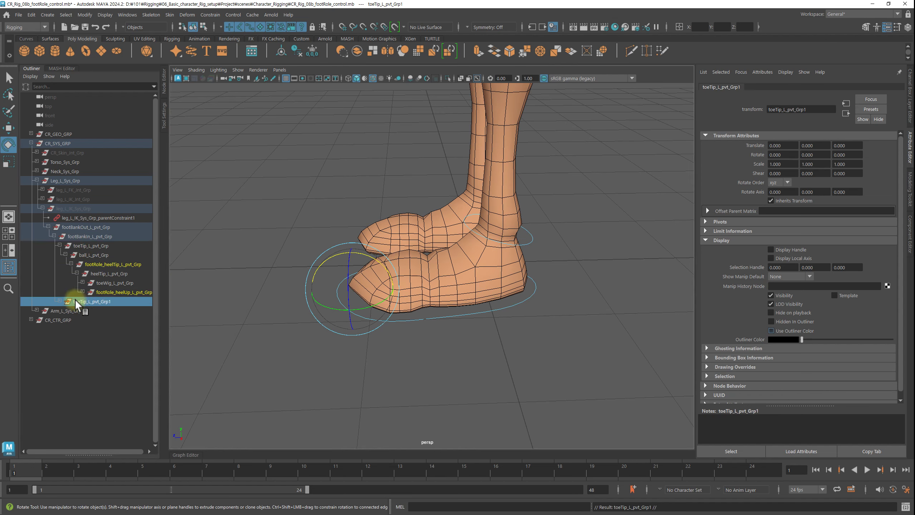
middle_drag(56, 302, 151, 307)
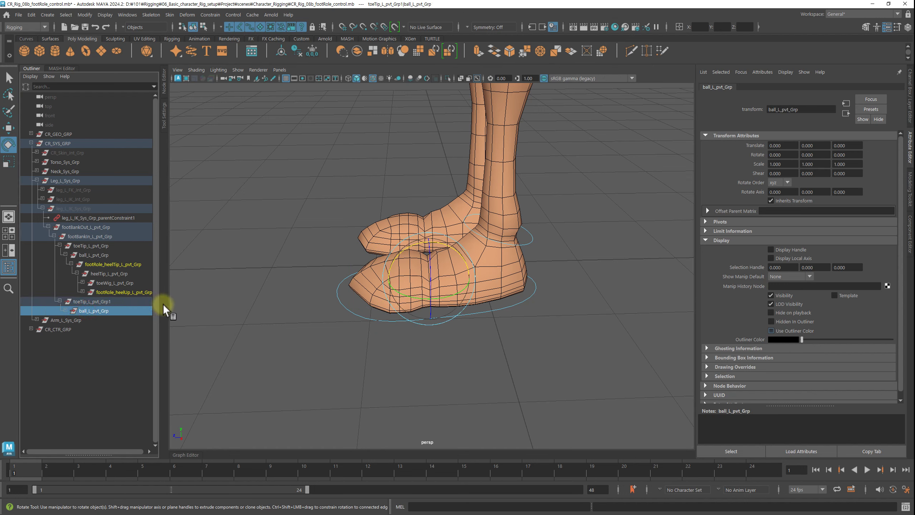
click(90, 303)
Rename the duplicate footRole_toeTip_L_pvt_Grp, correcting the name's Grp ending
double_click(74, 302)
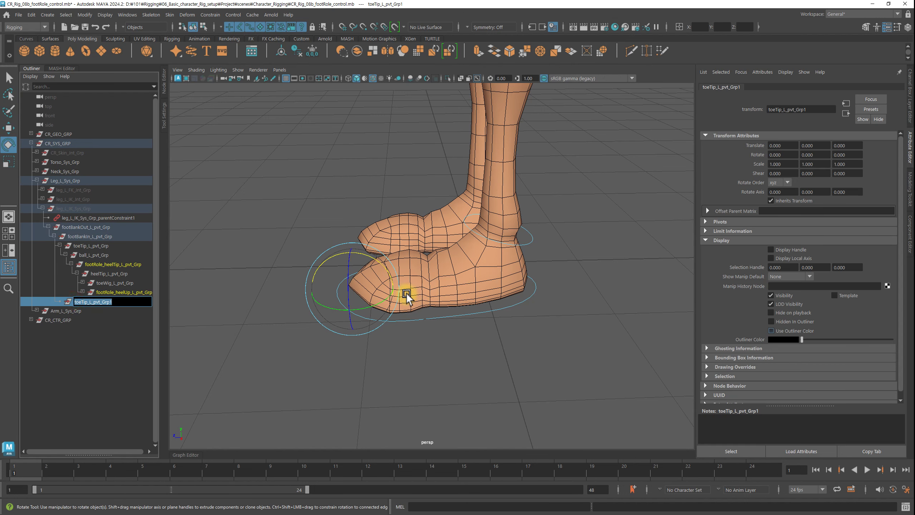
key(BackSpace)
text(footRole)
text(_)
key(Return)
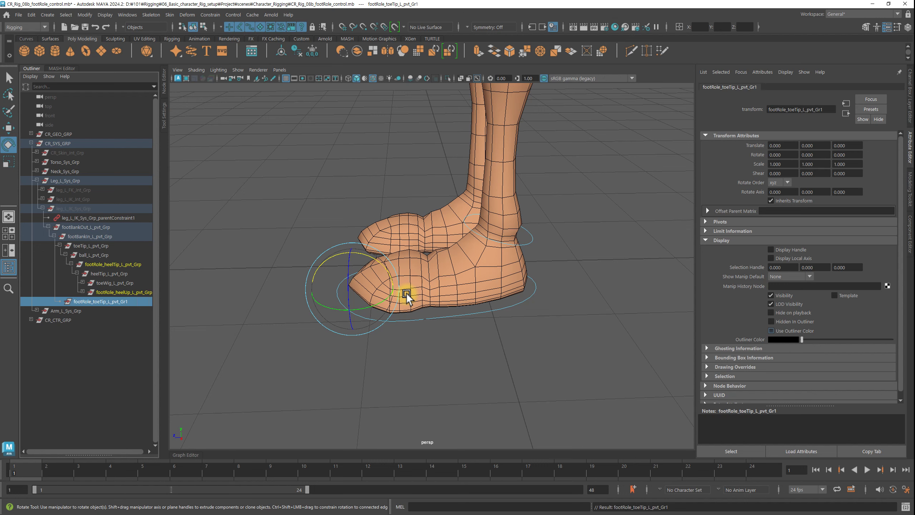
double_click(134, 300)
click(234, 299)
text(p)
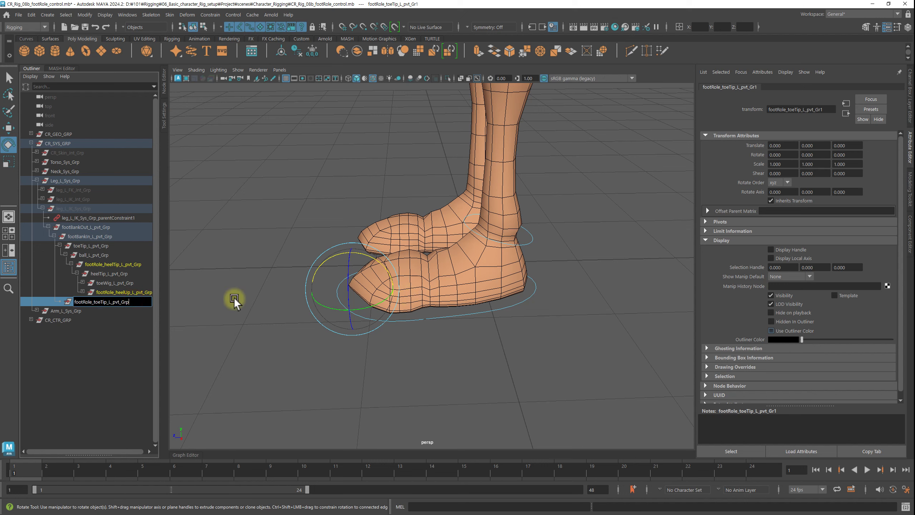
key(Return)
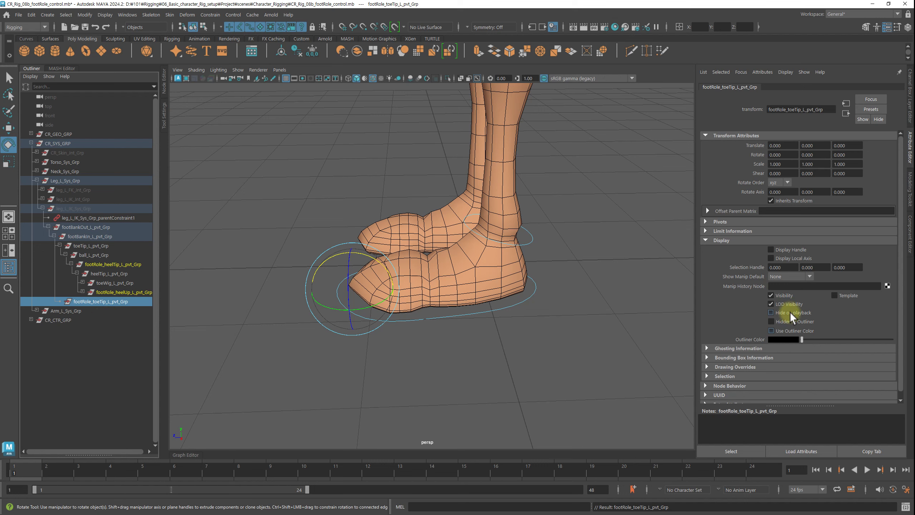
Set its outliner colour to yellow and parent toeTip_L_pvt_Grp under it
click(791, 342)
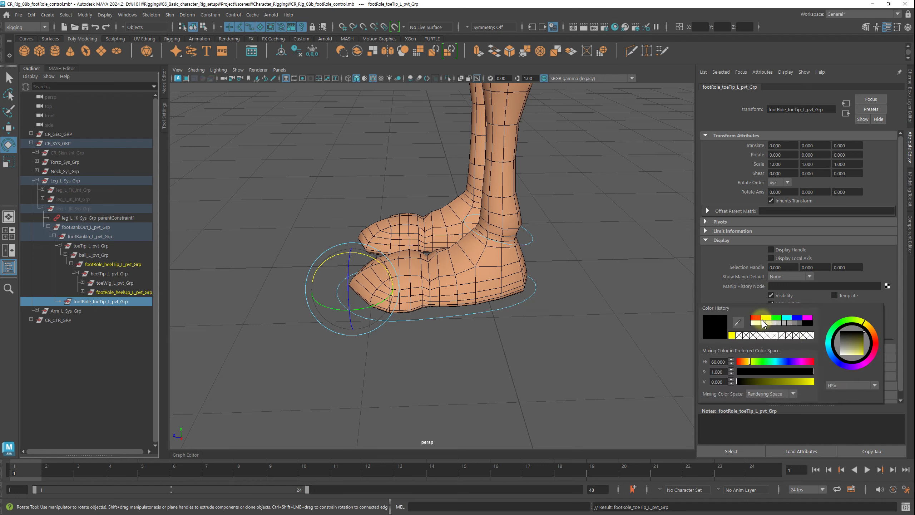
click(771, 313)
drag(121, 300, 122, 299)
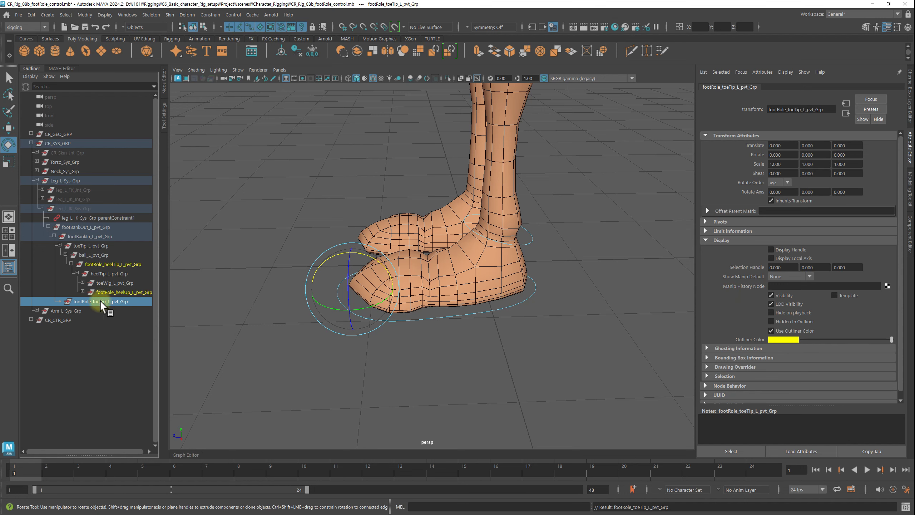
click(89, 244)
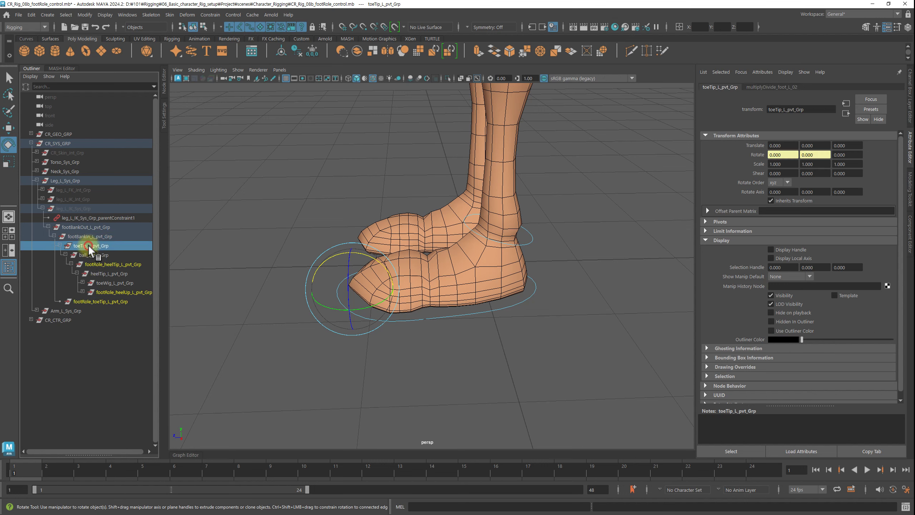
drag(88, 245, 101, 300)
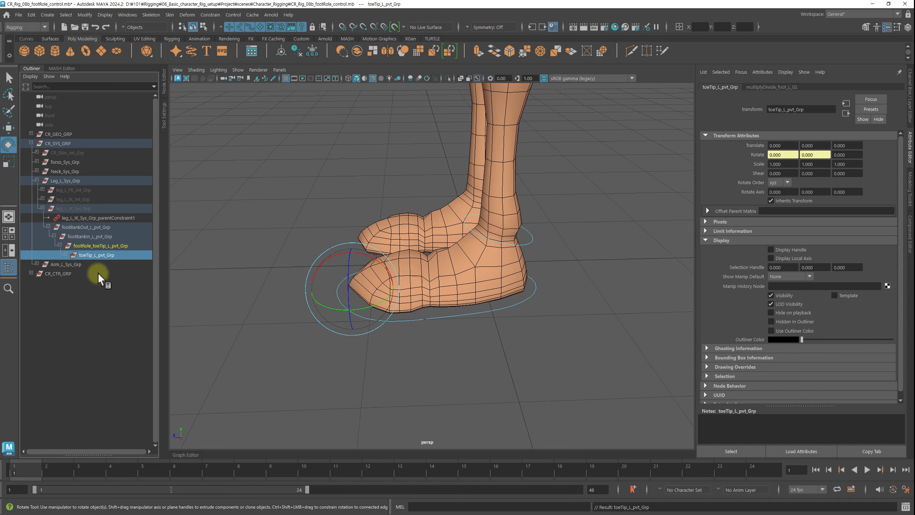
Expand the toe, ball and heelTip groups, test-rotate footRole_toeTip_L_pvt_Grp, then undo
click(65, 255)
click(71, 264)
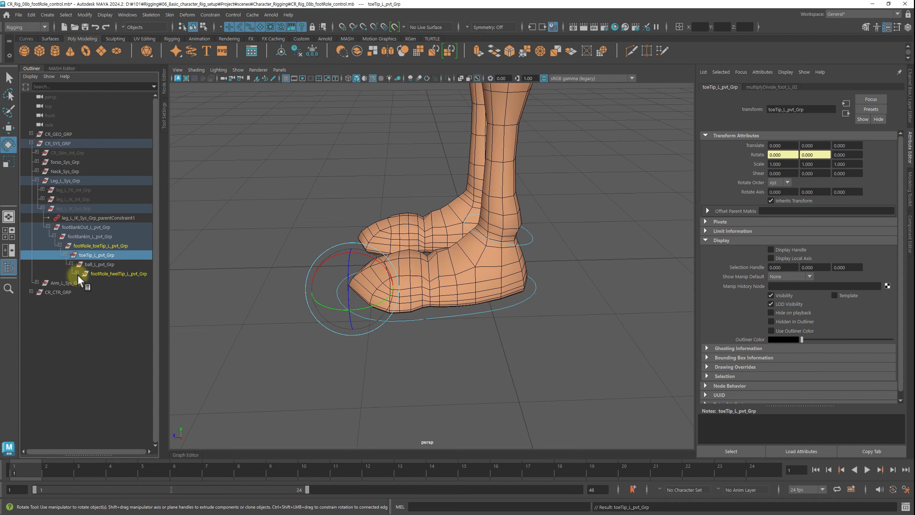
click(83, 282)
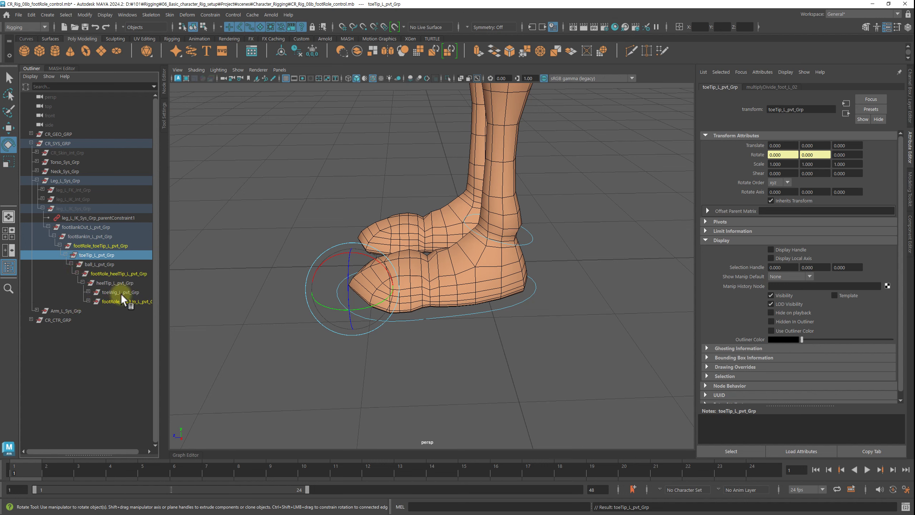
click(98, 248)
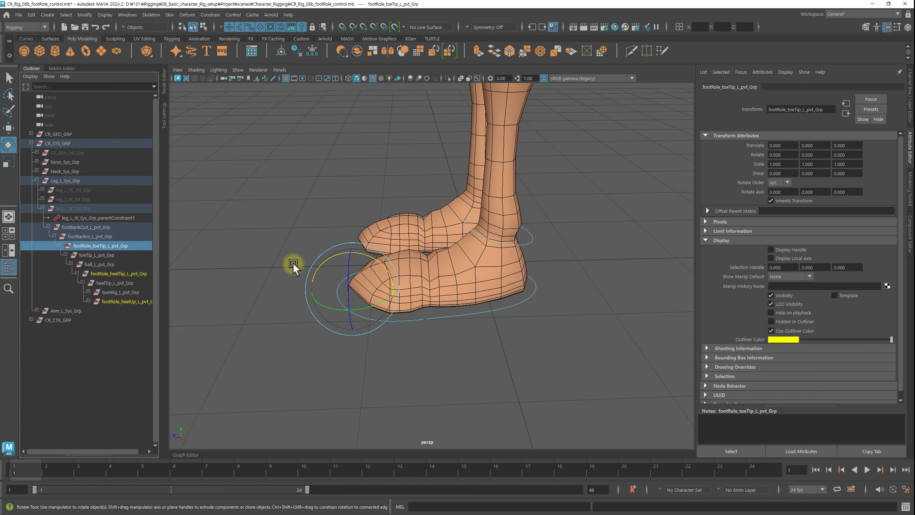
mouse_move(364, 265)
mouse_down()
mouse_move(362, 254)
mouse_move(351, 255)
mouse_up()
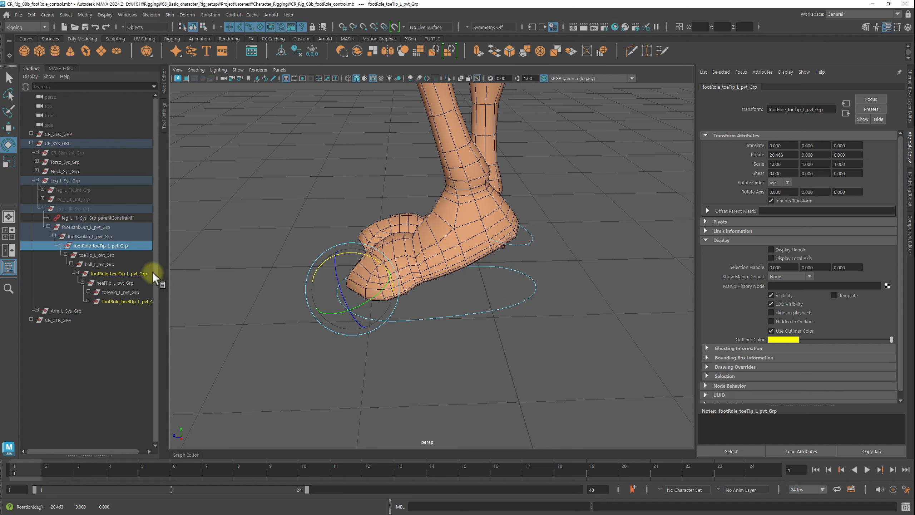
key(ctrl+z)
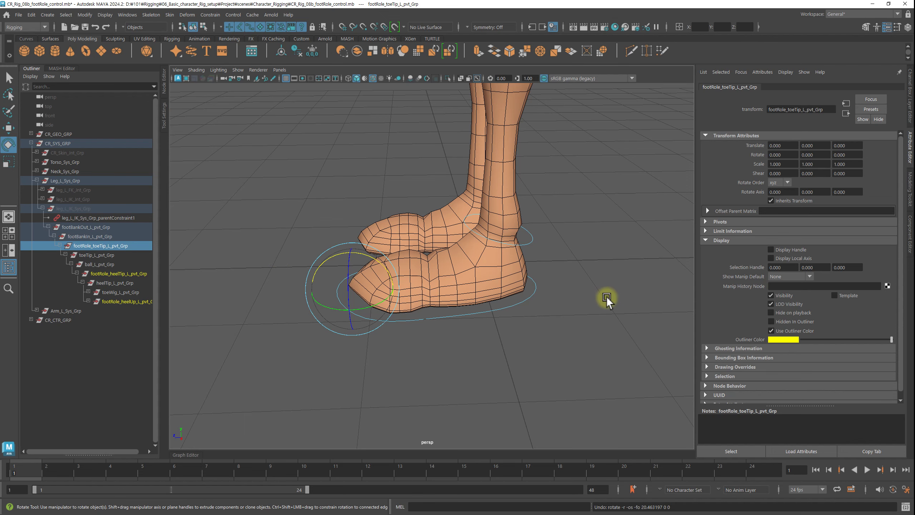
alt+right_drag(607, 300, 579, 291)
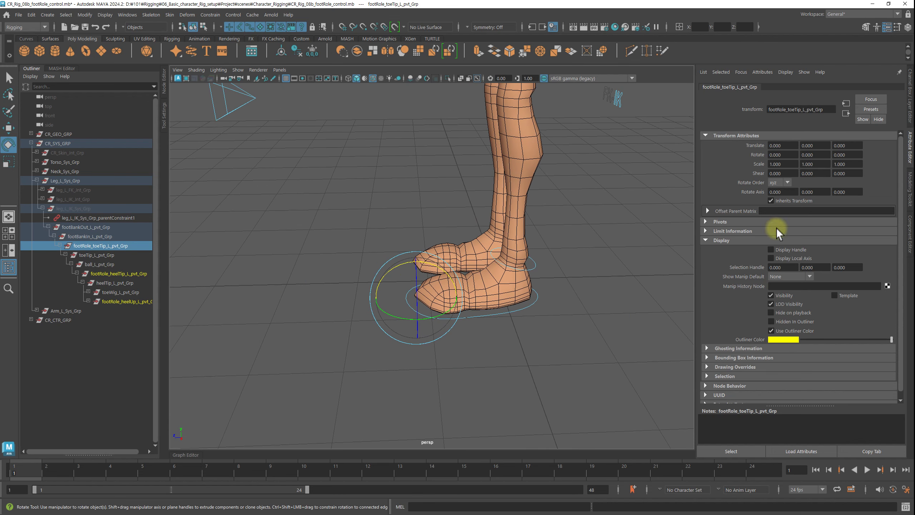
mouse_move(119, 275)
mouse_down()
mouse_move(630, 317)
mouse_move(219, 155)
mouse_up()
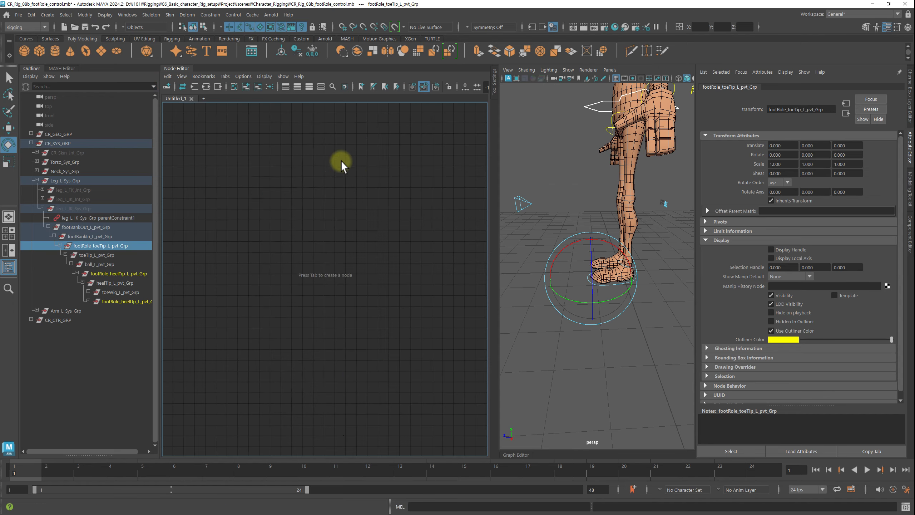
Graph the Foot_L_CTR pivot network and spread out its multiplyDivide and setRange nodes
mouse_move(219, 154)
mouse_down()
mouse_move(309, 162)
mouse_move(262, 102)
mouse_up()
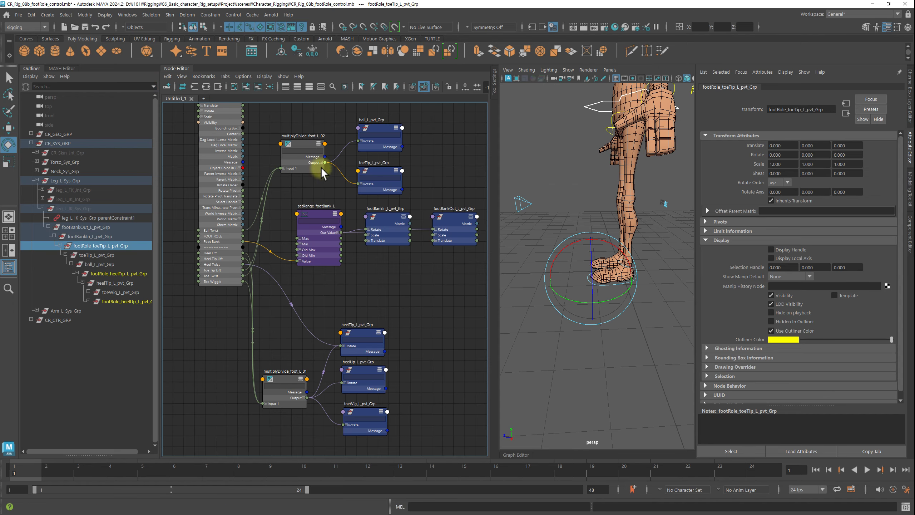
scroll(321, 167, down, 3)
click(228, 176)
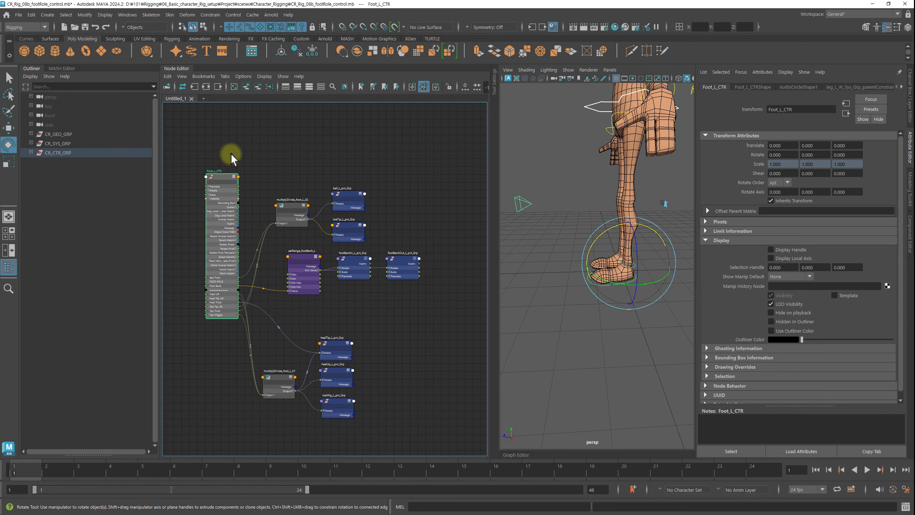
scroll(231, 158, up, 5)
scroll(250, 180, down, 4)
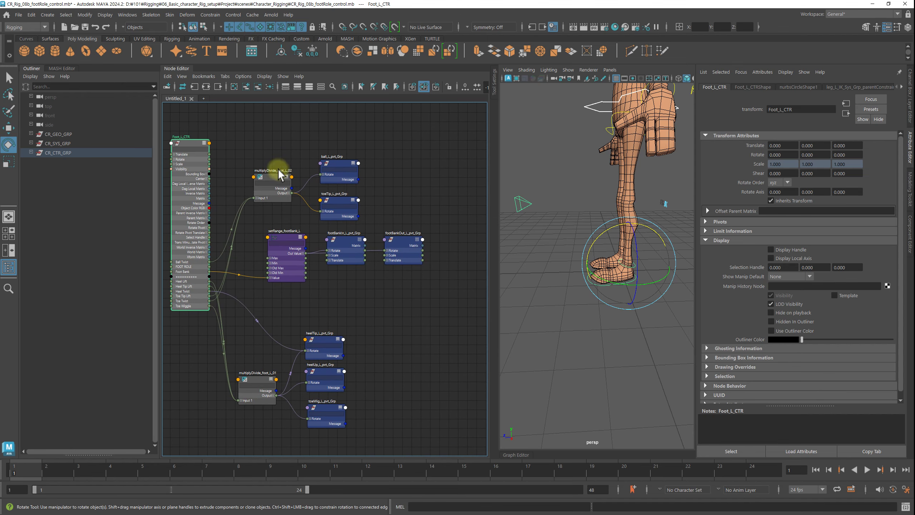
drag(280, 175, 278, 150)
drag(283, 231, 276, 210)
drag(256, 383, 259, 371)
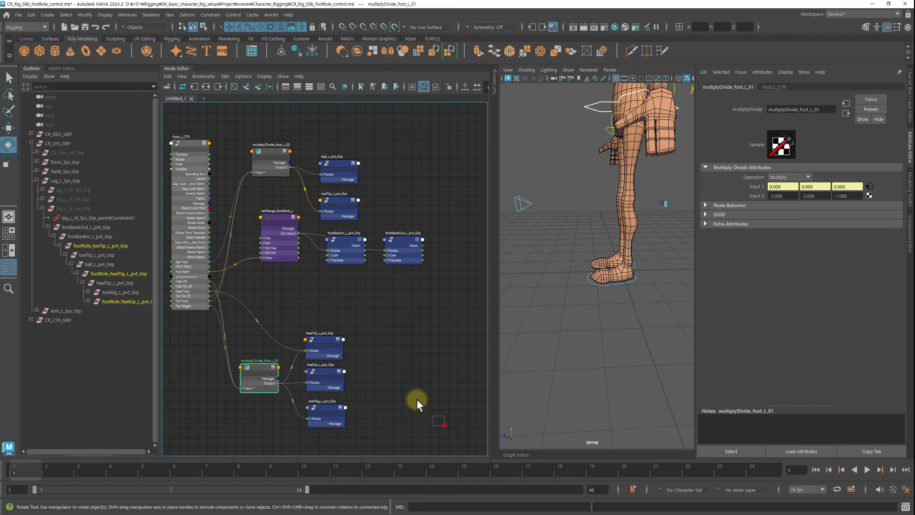
Remove every node except Foot_L_CTR from the Node Editor graph
drag(417, 399, 248, 134)
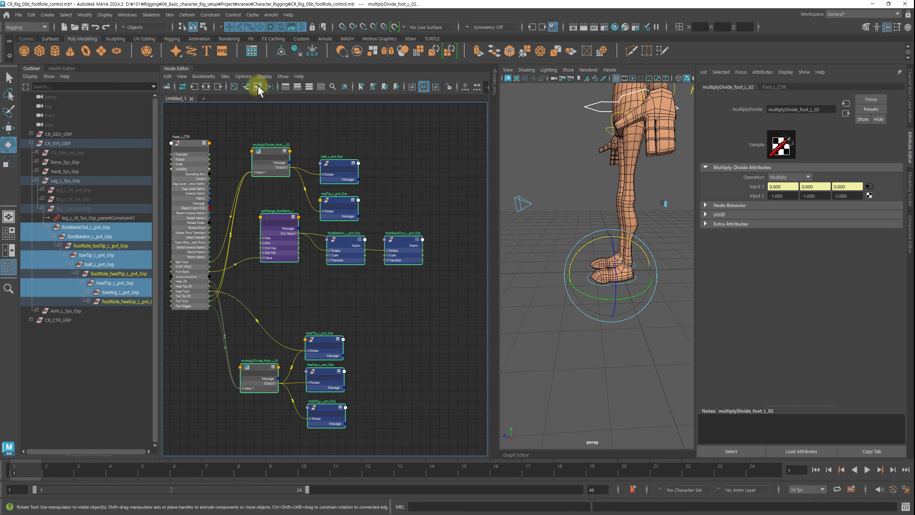
click(258, 87)
click(279, 169)
key(a)
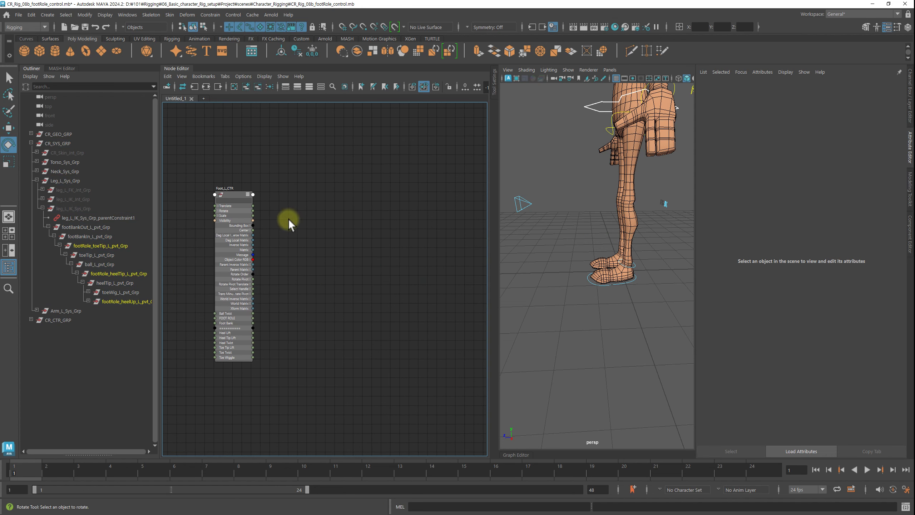
scroll(288, 219, up, 2)
scroll(327, 226, up, 3)
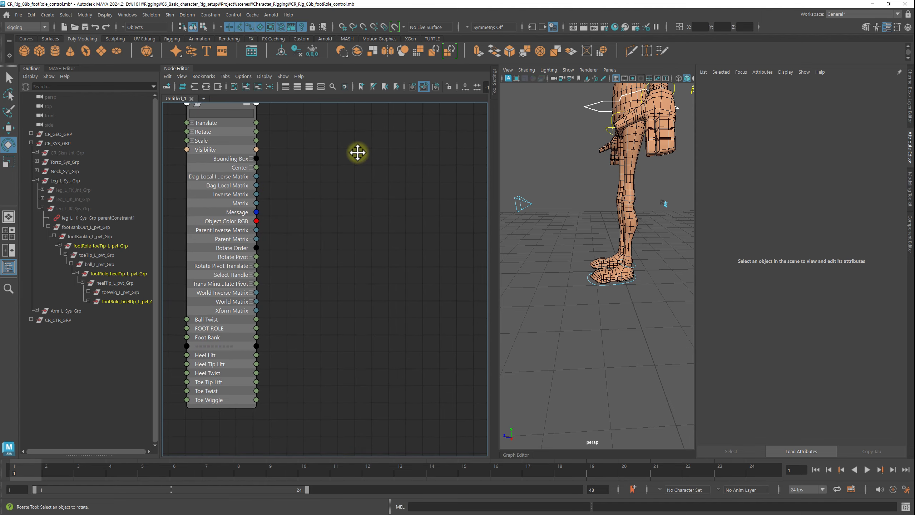
Add footRole_toeTip, heelTip and heelUp pivot groups to the graph with attributes shown
click(99, 245)
ctrl+click(128, 273)
ctrl+click(132, 301)
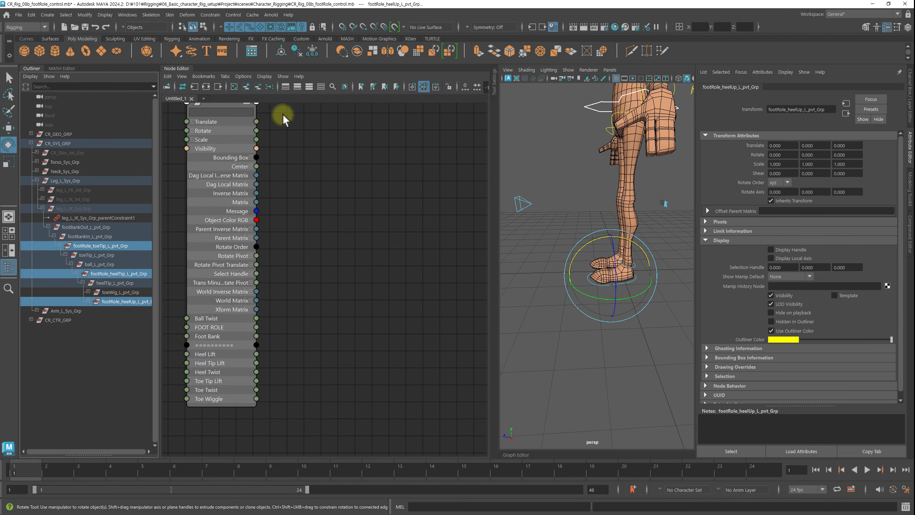
click(246, 87)
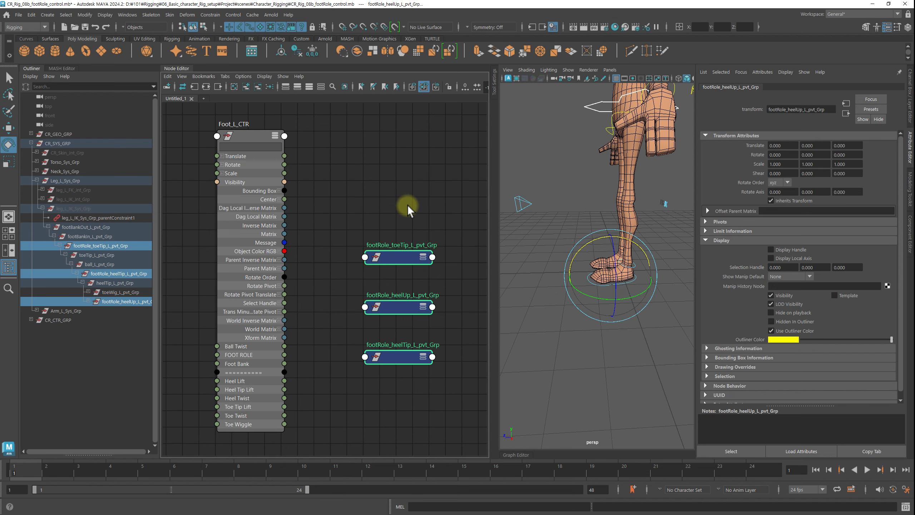
key(2)
Arrange the three pivot nodes side by side and hide the hierarchy to enlarge the 3D view
drag(402, 257, 365, 198)
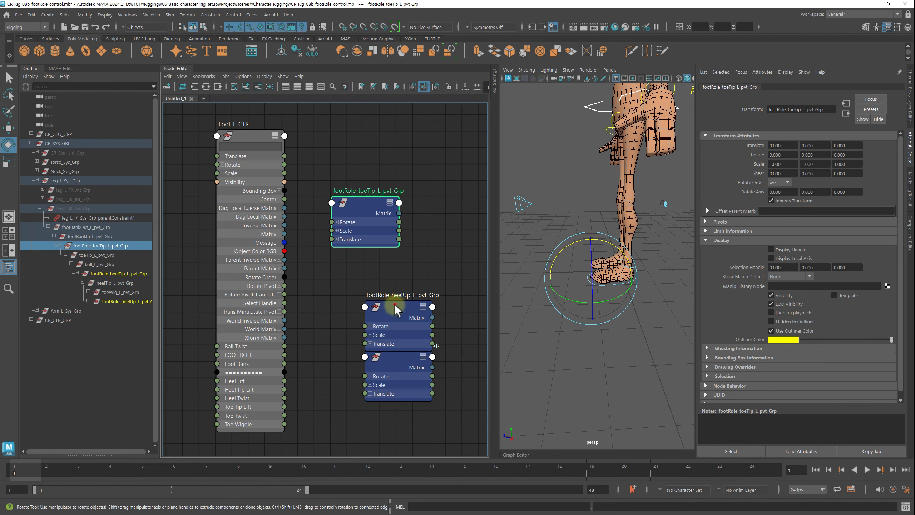
drag(395, 308, 440, 199)
middle_drag(401, 297, 333, 287)
drag(335, 344, 453, 262)
drag(387, 200, 388, 223)
click(413, 180)
middle_drag(308, 292, 333, 270)
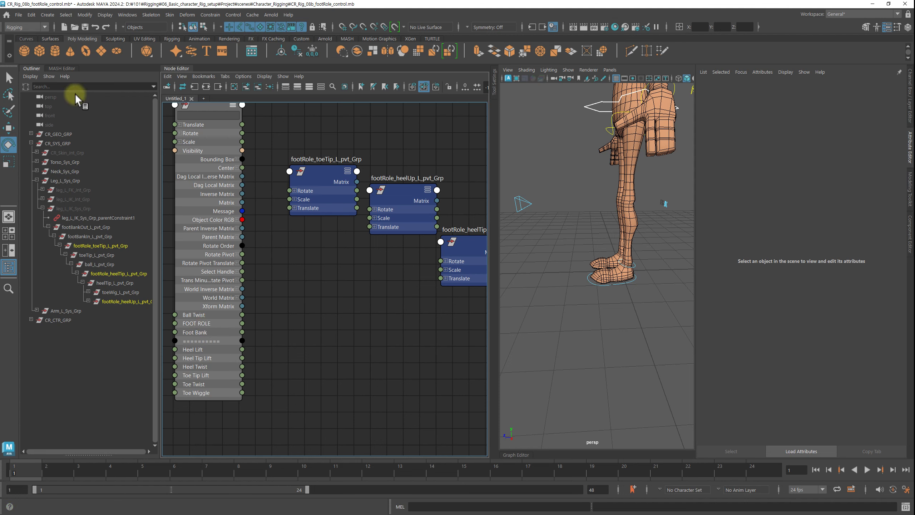
click(30, 69)
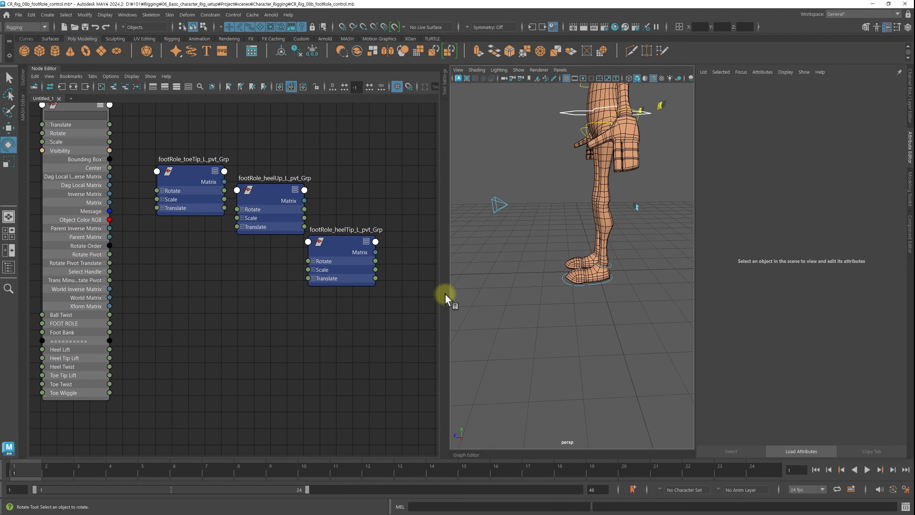
drag(440, 295, 403, 295)
Select the Foot_L_CTR control in the viewport and show its channel values
mouse_move(547, 298)
alt+mouse_down()
mouse_move(500, 310)
mouse_move(605, 312)
alt+mouse_up()
click(563, 337)
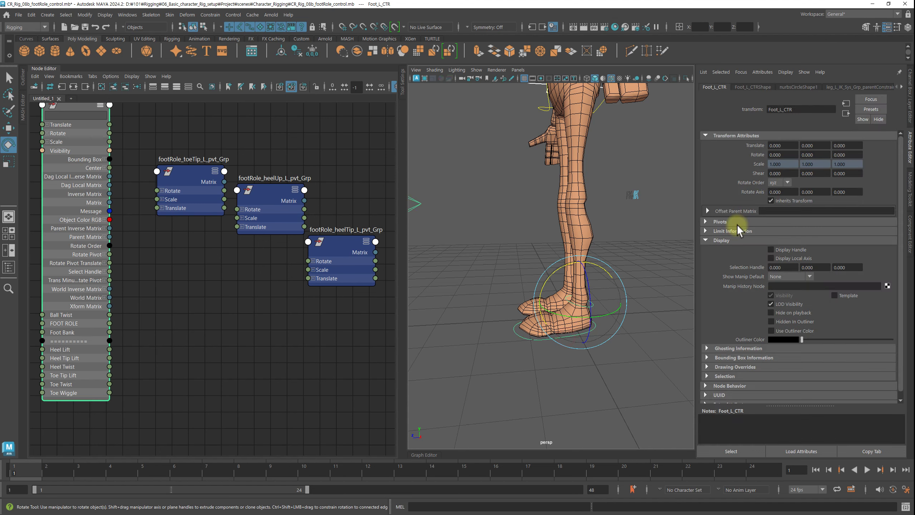
click(906, 120)
mouse_move(657, 267)
alt+mouse_down()
mouse_move(660, 245)
mouse_move(602, 262)
alt+mouse_up()
Test-tilt footRole_heelTip_L_pvt_Grp on its heel pivot, then undo back to zero rotation
click(339, 242)
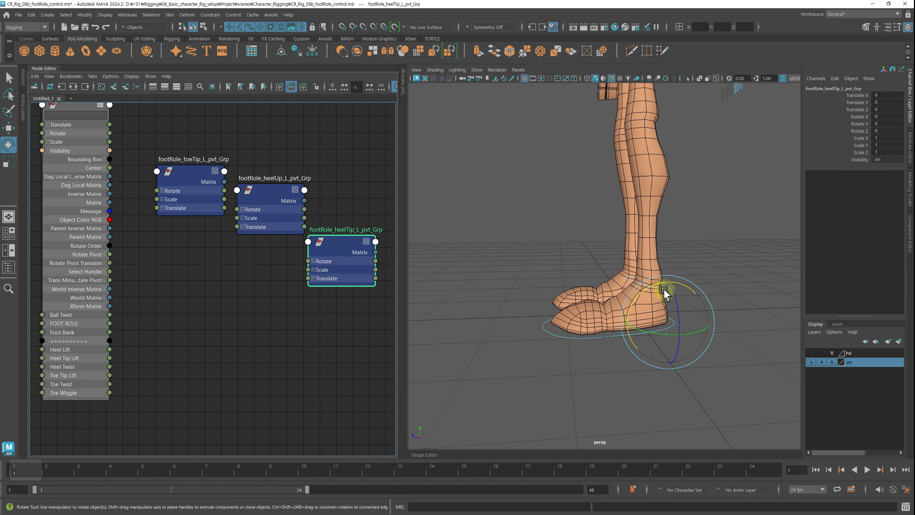
drag(644, 292, 671, 291)
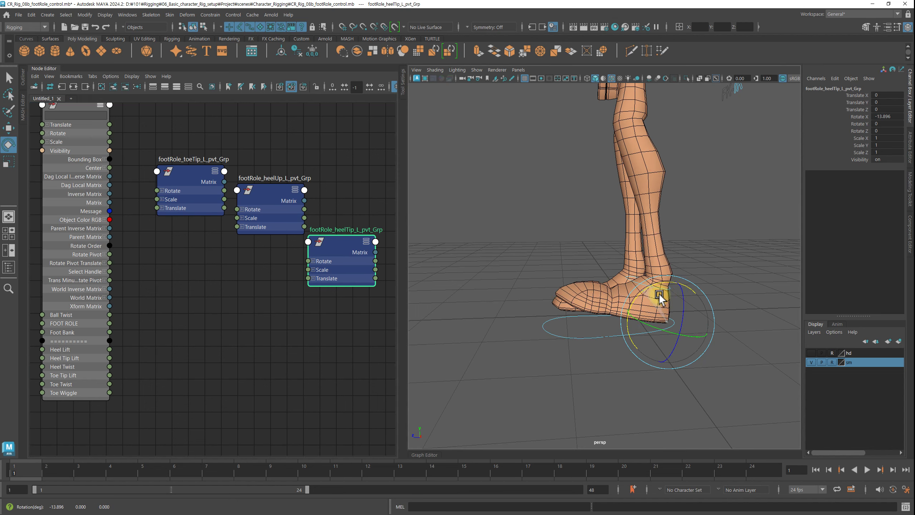
key(ctrl+z)
key(ctrl+z)
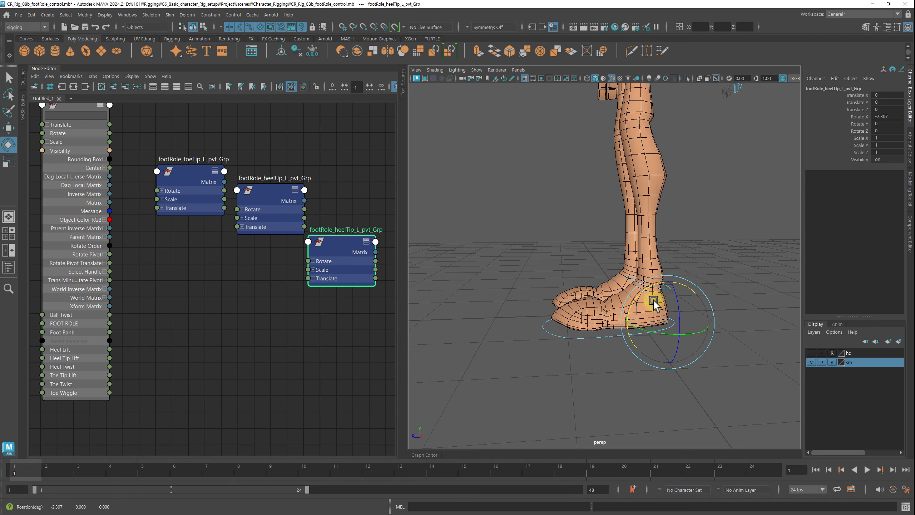
key(ctrl+z)
key(ctrl+z)
alt+middle_drag(703, 249, 692, 220)
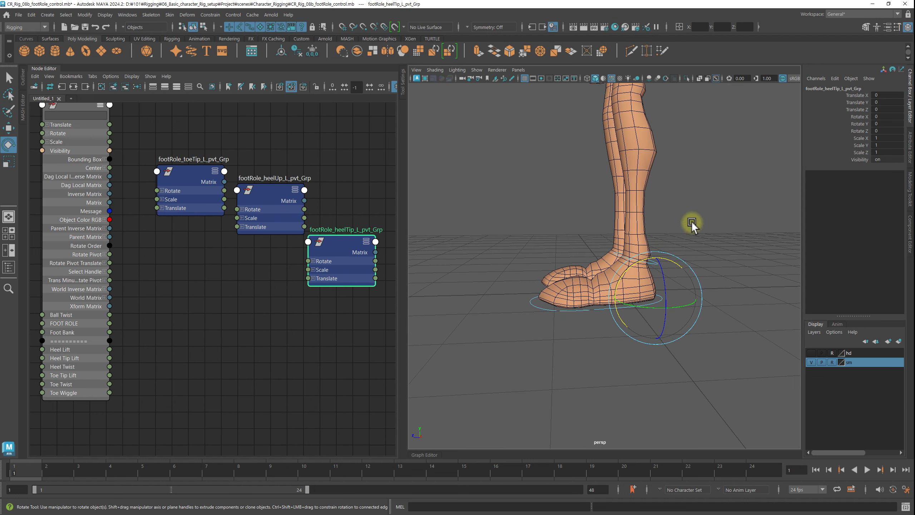
drag(635, 262, 641, 257)
key(ctrl+z)
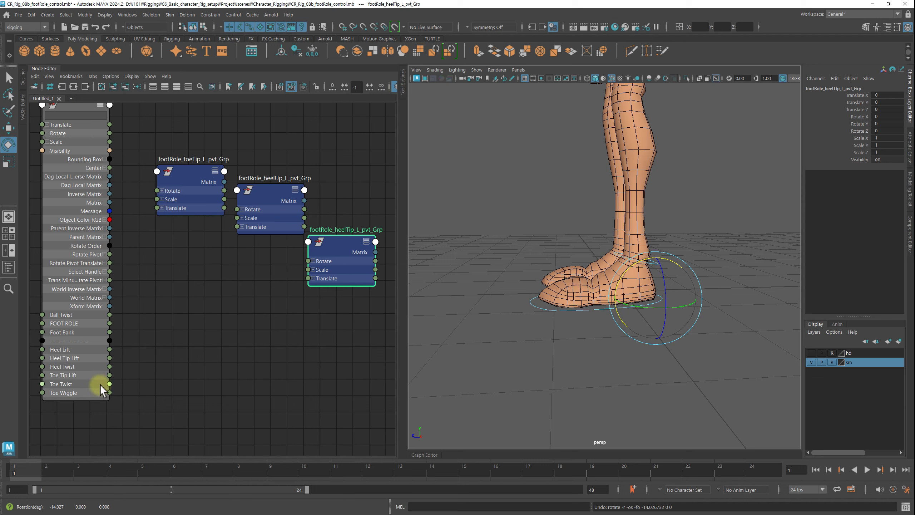
Select Foot_L_CTR in the Node Editor and orbit to a three-quarter view of both feet
click(74, 331)
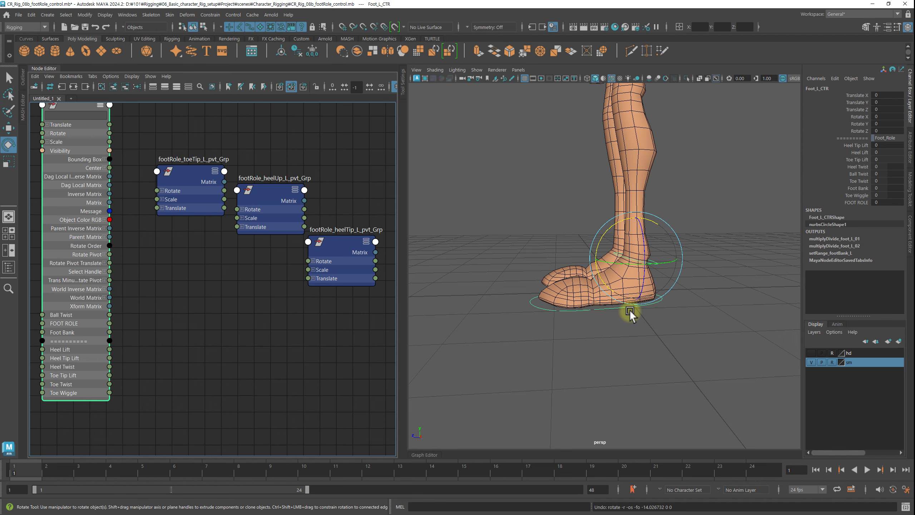
alt+drag(541, 319, 624, 329)
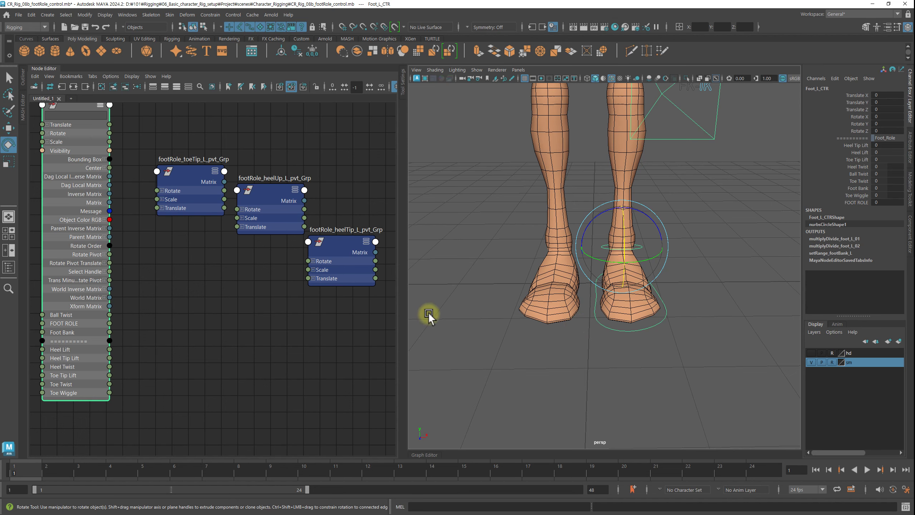
alt+drag(654, 329, 604, 325)
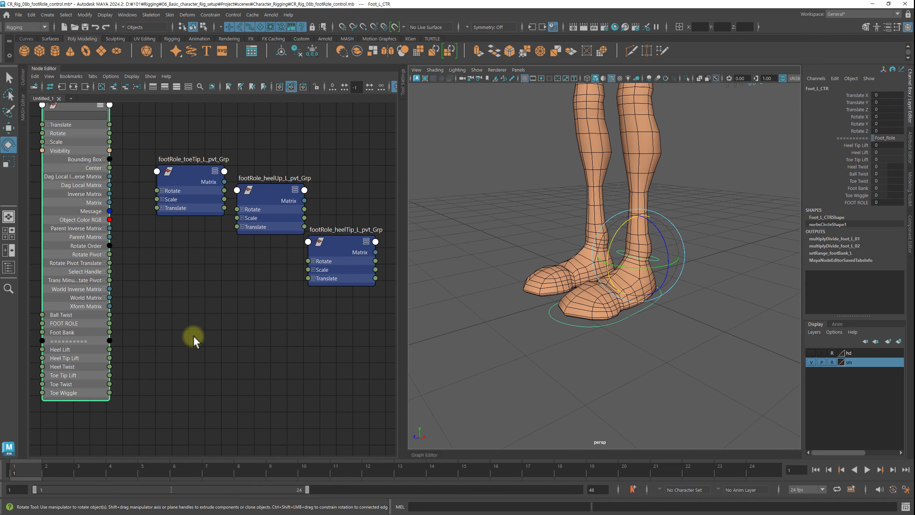
click(185, 318)
Create a setRange node named setRange_footRole_L and show all its attributes
key(Tab)
text(setRange)
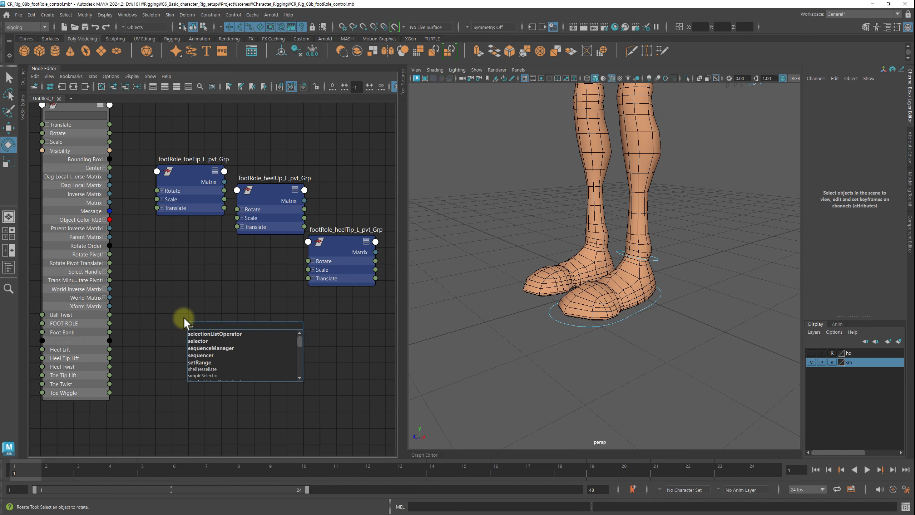
key(Return)
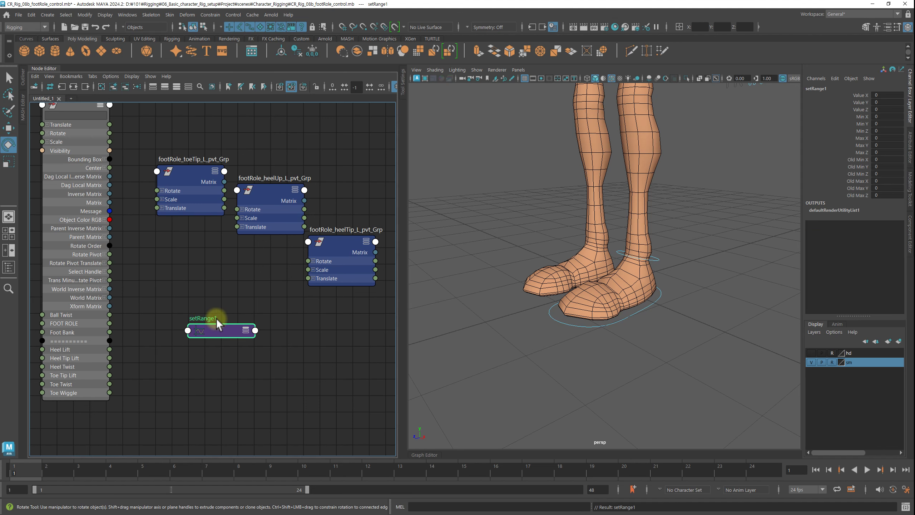
double_click(216, 318)
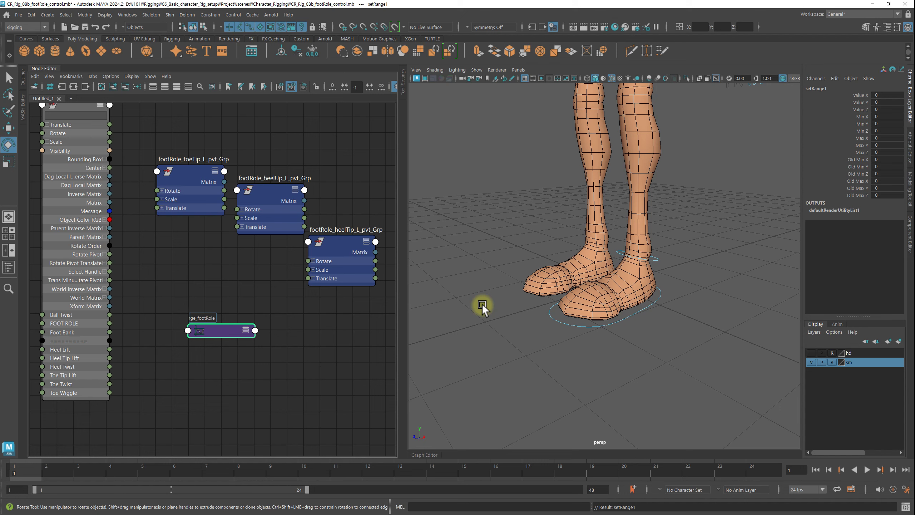
key(Return)
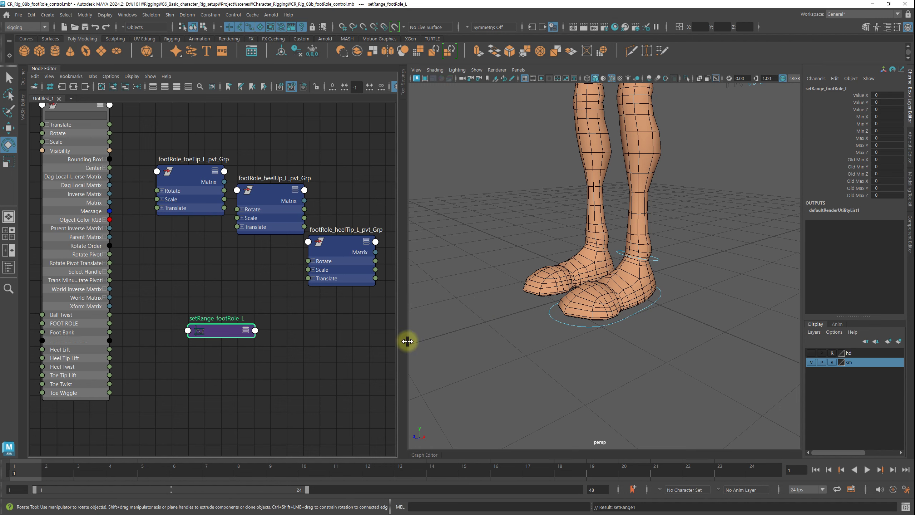
mouse_move(218, 330)
mouse_down()
mouse_move(193, 313)
mouse_move(200, 297)
mouse_up()
key(2)
Connect FOOT ROLE into setRange_footRole_L Value X, Y and Z
click(172, 374)
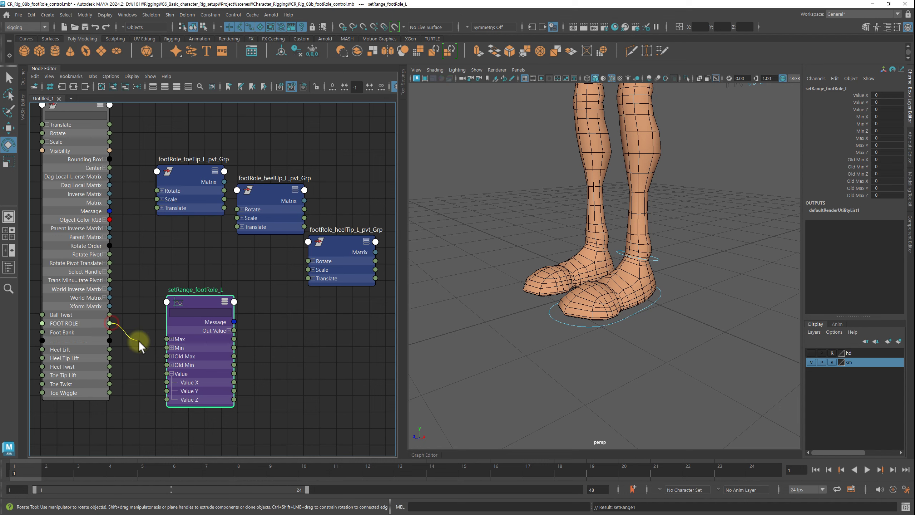
drag(139, 341, 166, 383)
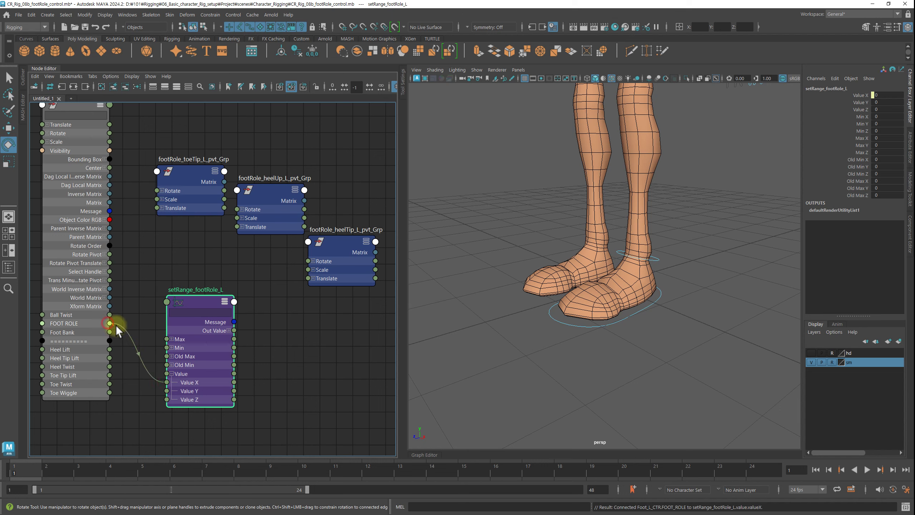
drag(116, 326, 166, 391)
drag(110, 324, 166, 399)
mouse_move(196, 306)
mouse_down()
mouse_move(171, 316)
mouse_move(181, 313)
mouse_up()
key(ctrl+a)
Select the heelTip pivot node, orbit to a side view, and reselect Foot_L_CTR in the scene
click(350, 239)
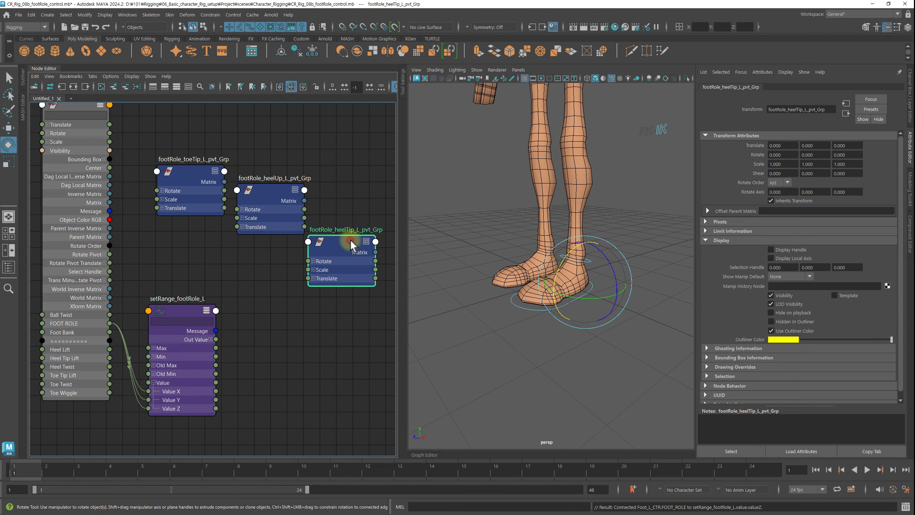
mouse_move(599, 333)
alt+mouse_down()
mouse_move(590, 353)
mouse_move(565, 354)
alt+mouse_up()
click(566, 340)
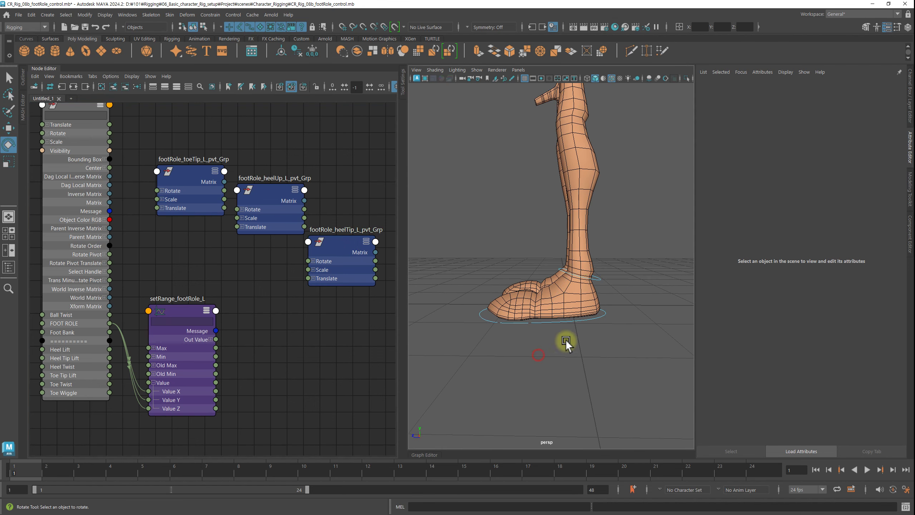
click(583, 321)
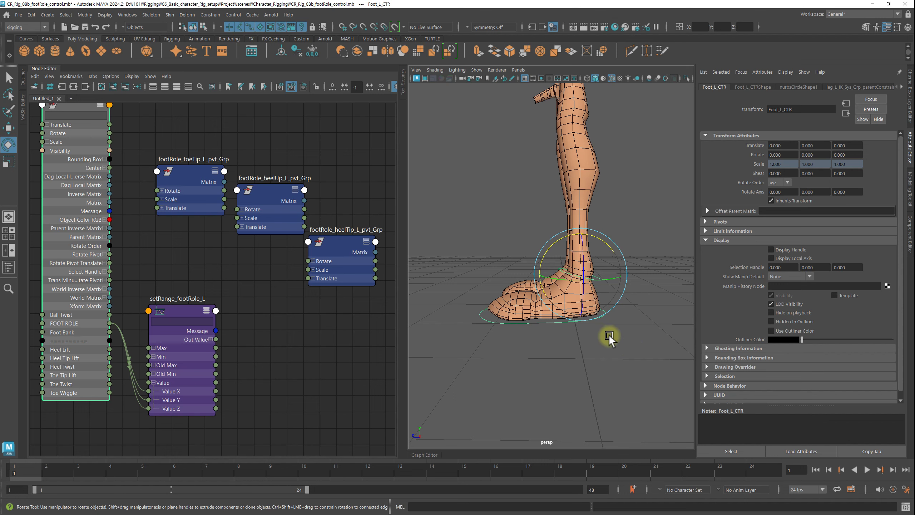
Set setRange_footRole_L Old Max X to 10 and test the heel-tip tilt direction
click(185, 309)
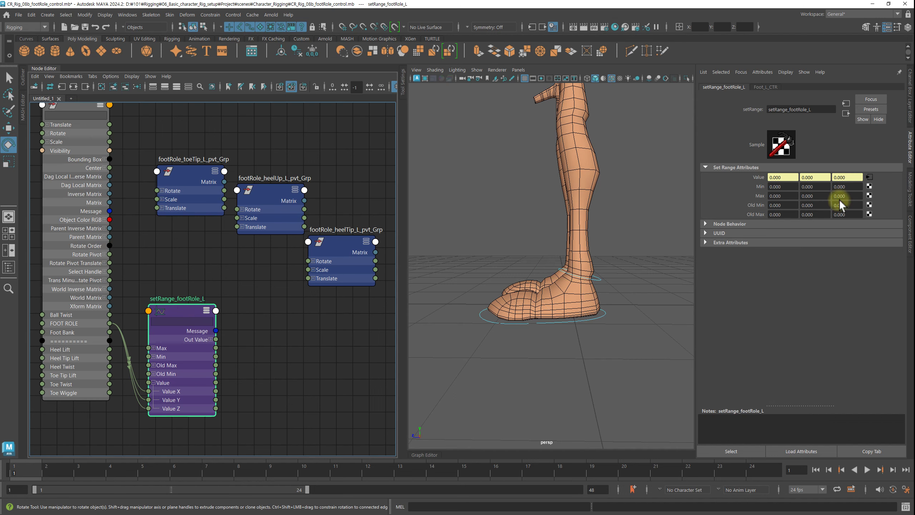
click(788, 215)
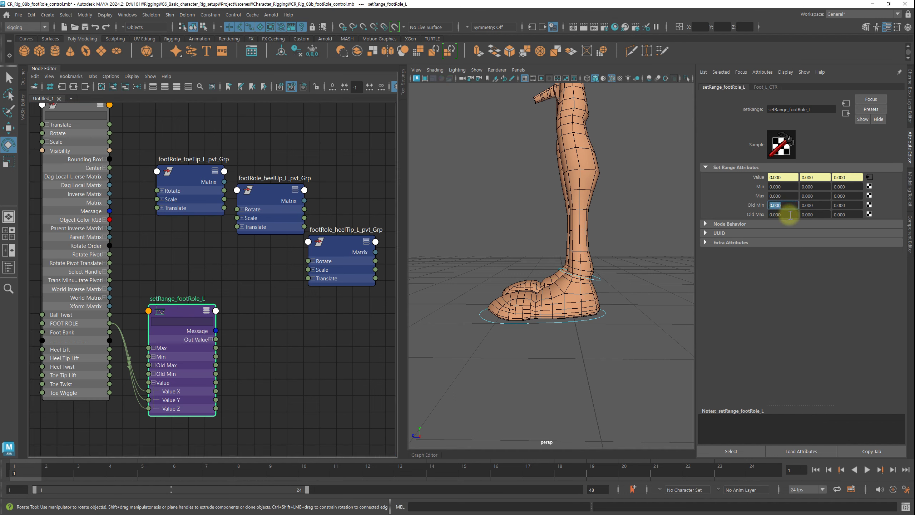
text(10)
key(Return)
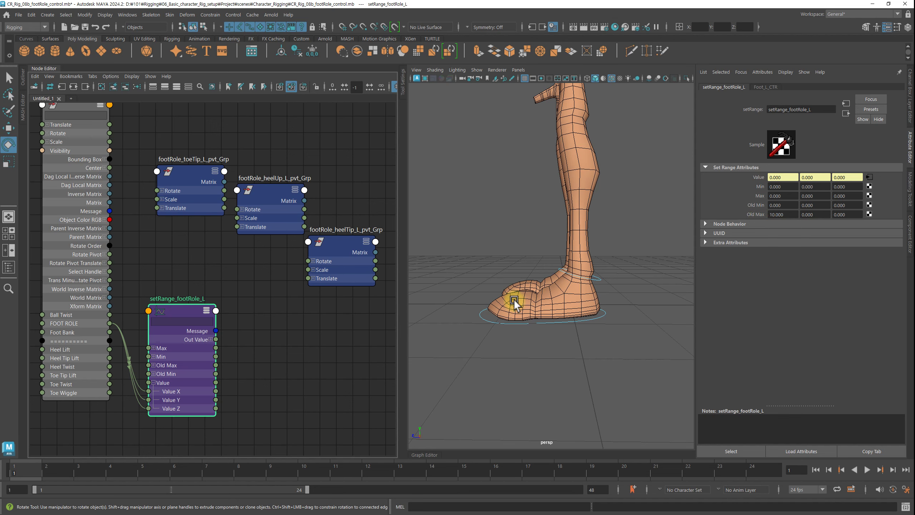
click(316, 261)
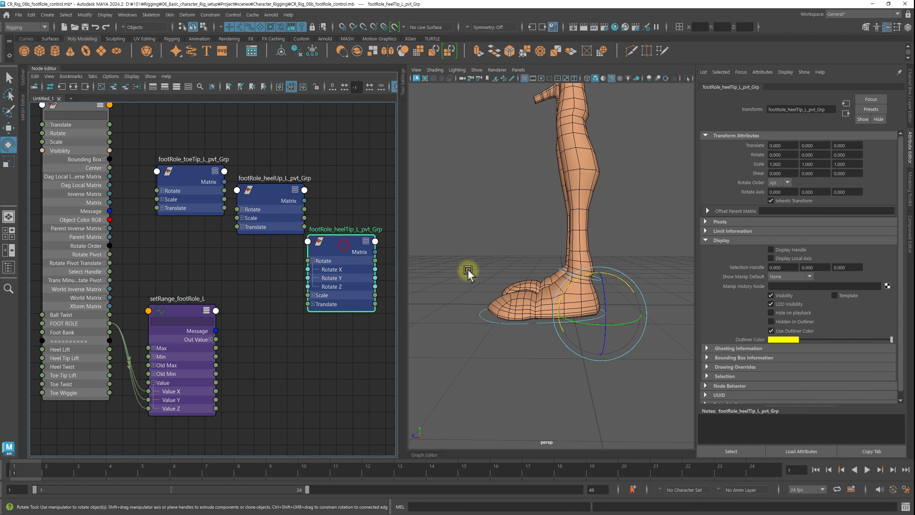
drag(575, 284, 582, 280)
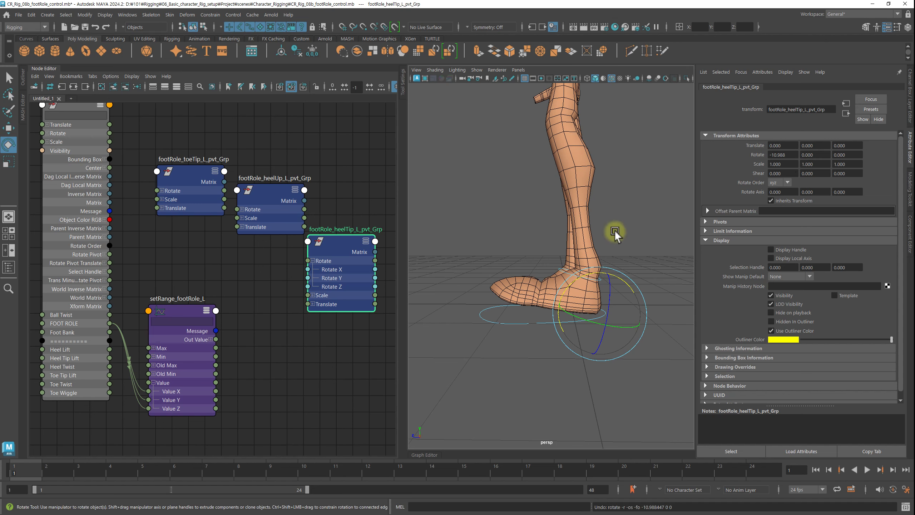
key(ctrl+z)
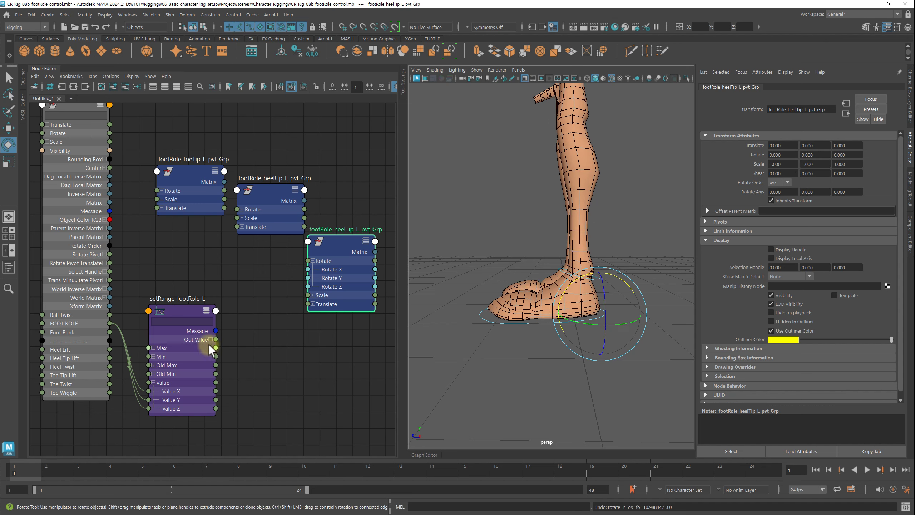
Connect Out Value X to heelTip Rotate X and set Max X to -15
click(211, 339)
drag(215, 348, 308, 269)
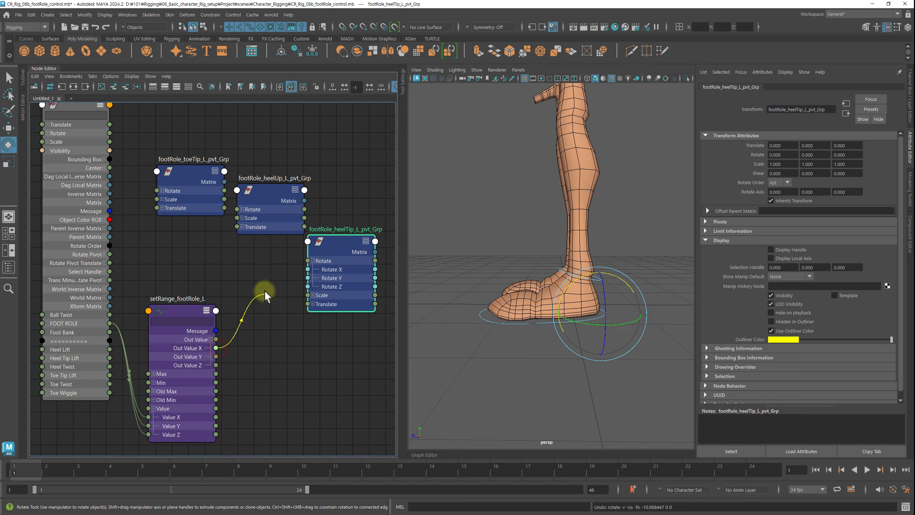
click(185, 311)
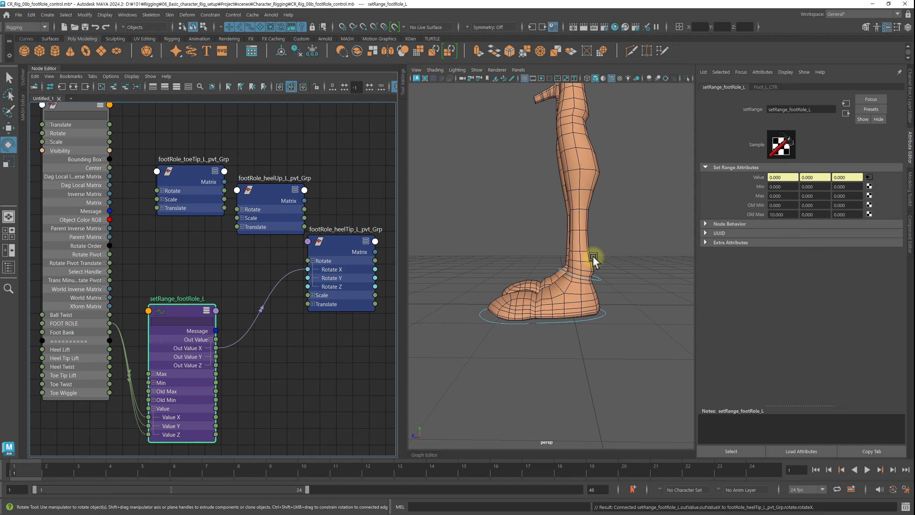
click(786, 205)
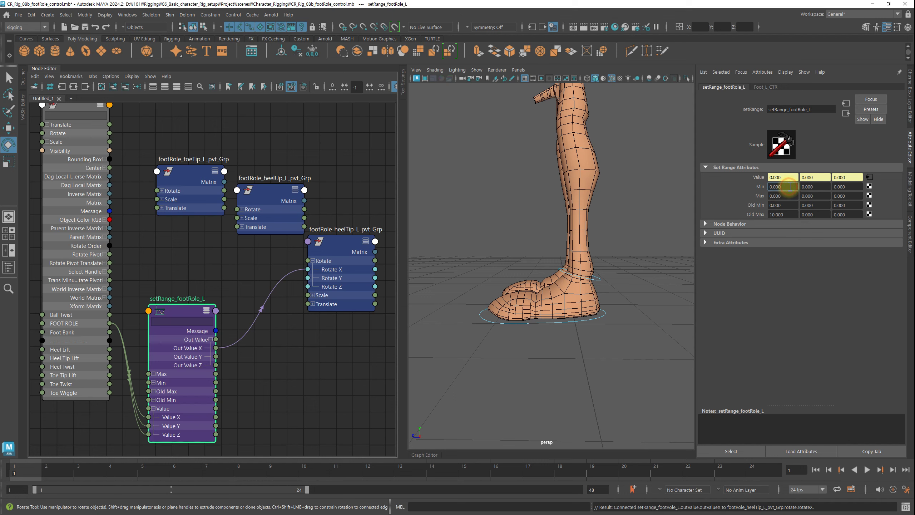
double_click(785, 196)
text(-)
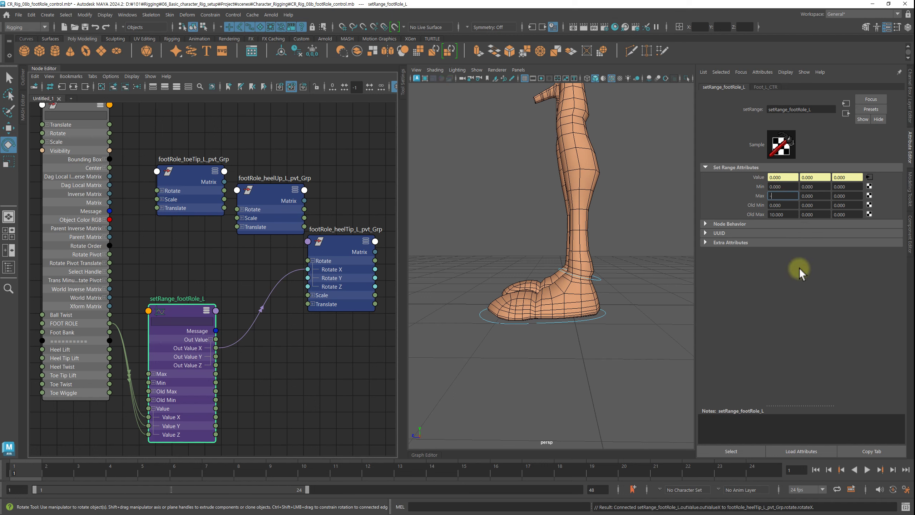
text(15)
key(Return)
click(92, 133)
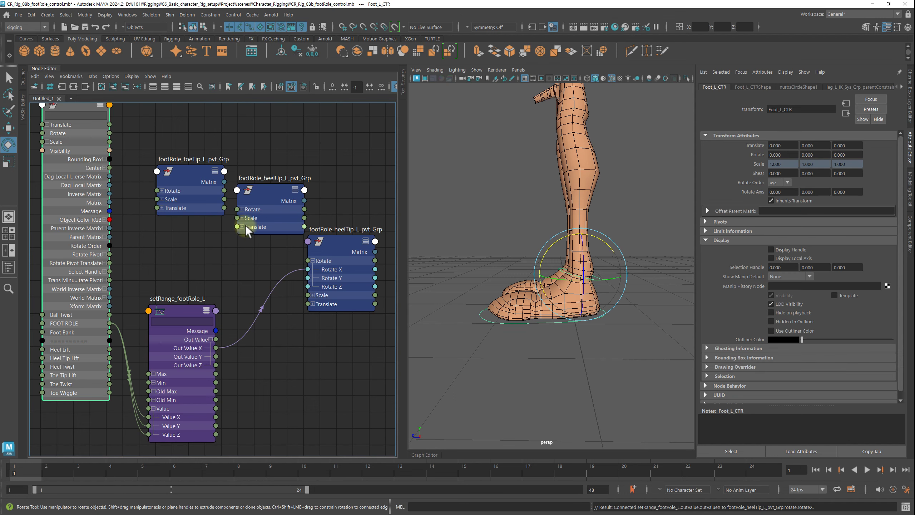
Show only Foot_L_CTR's custom attributes and move its node lower in the graph
key(4)
scroll(200, 203, down, 2)
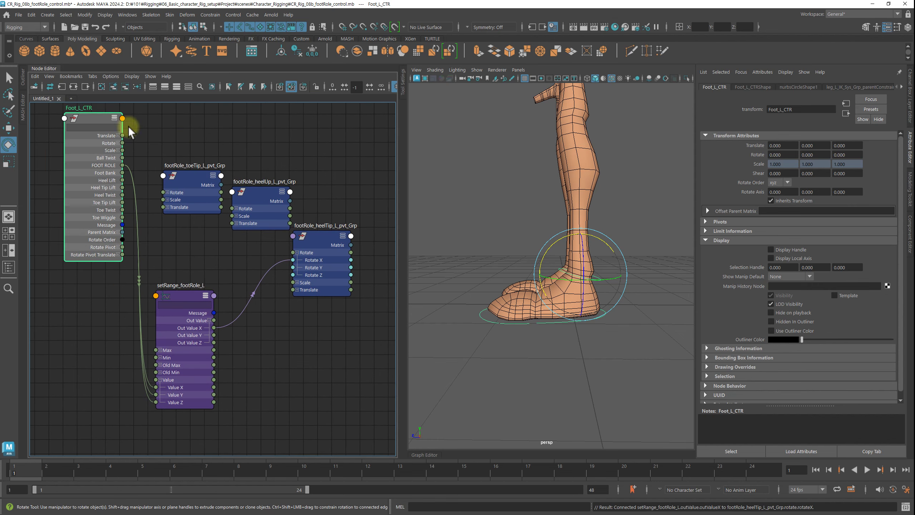
drag(94, 120, 81, 298)
scroll(153, 229, up, 1)
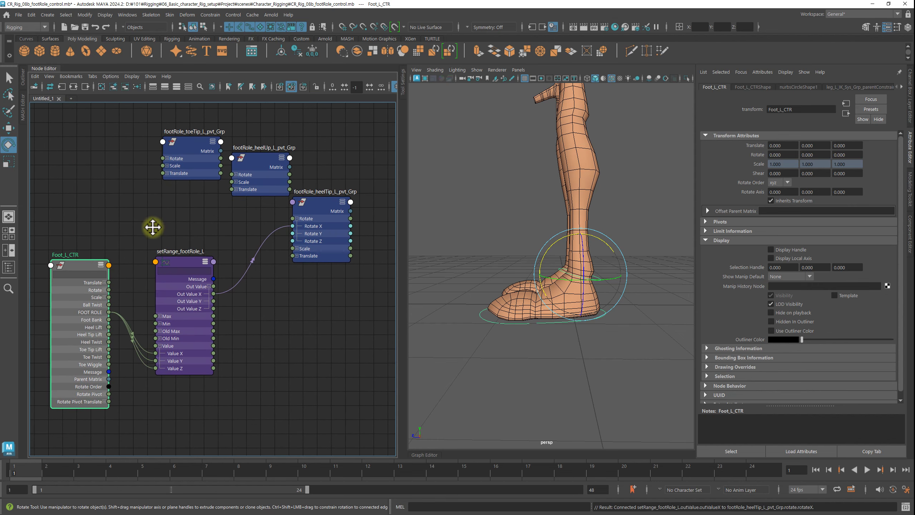
Test the heel roll with FOOT ROLE, reset it to 0, and move heelUp below heelTip
click(909, 114)
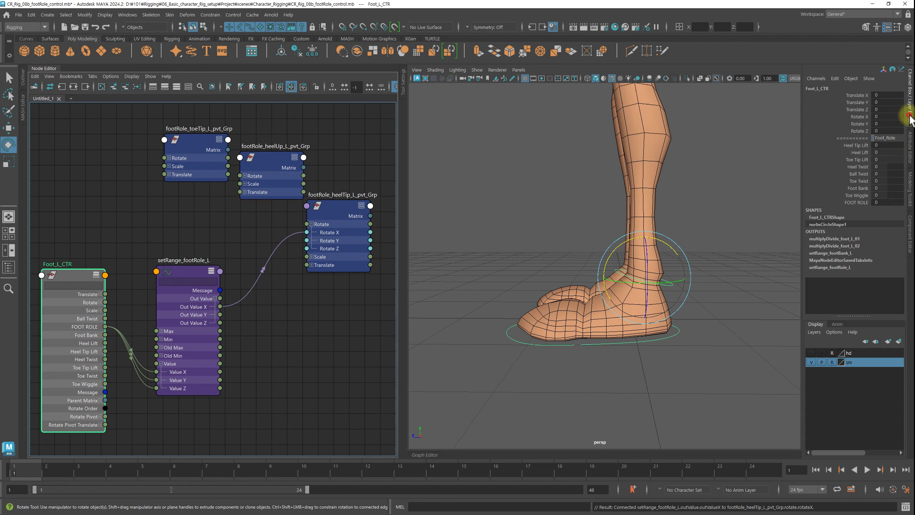
click(863, 202)
mouse_move(567, 353)
middle_down()
mouse_move(659, 351)
mouse_move(602, 355)
middle_up()
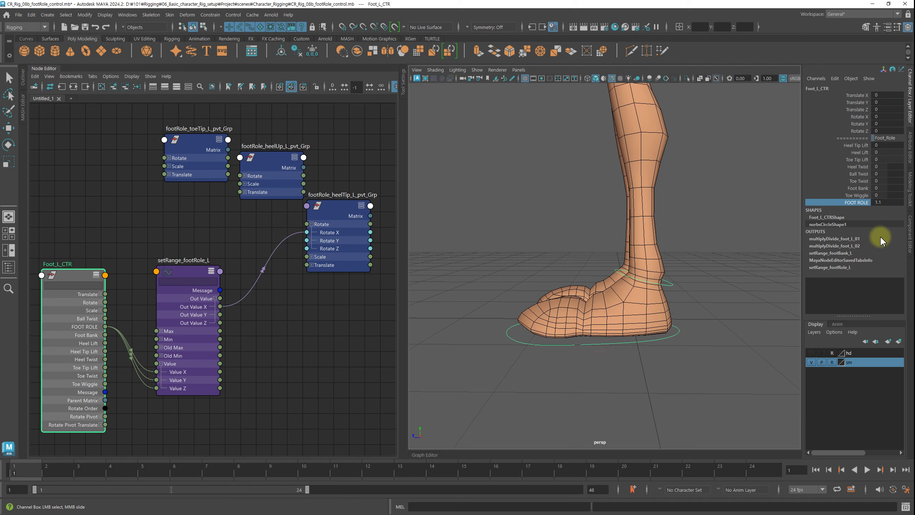
click(879, 202)
text(0)
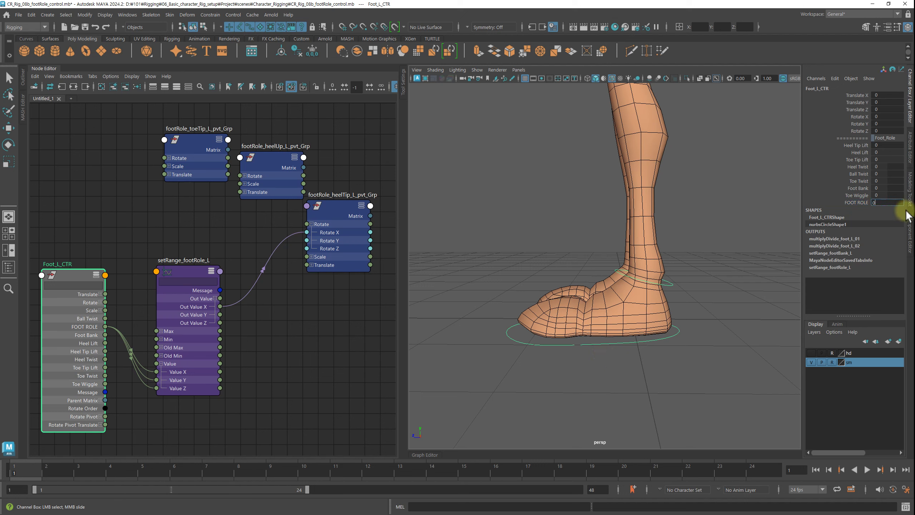
key(Return)
mouse_move(593, 287)
alt+mouse_down()
mouse_move(658, 302)
mouse_move(607, 331)
alt+mouse_up()
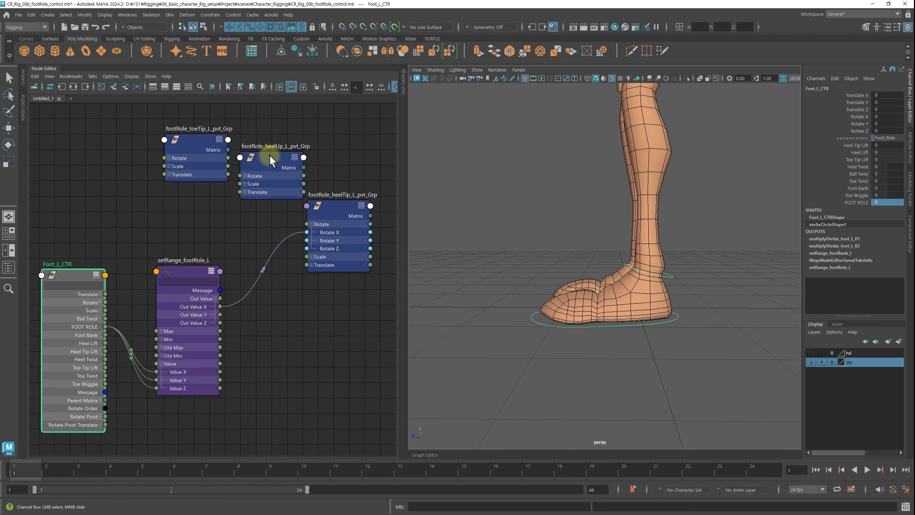
drag(270, 158, 345, 305)
Test-rotate the heelUp pivot and reset its Rotate X to 0
key(e)
click(319, 322)
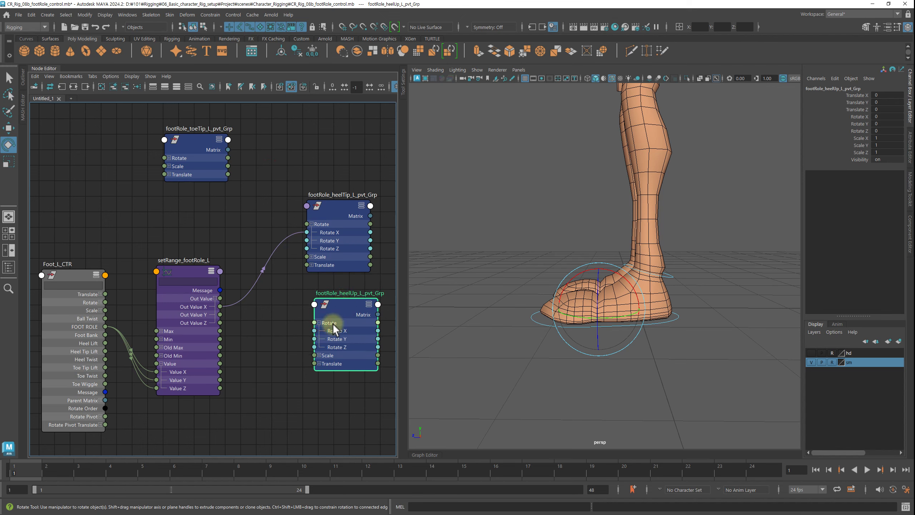
drag(625, 277, 608, 275)
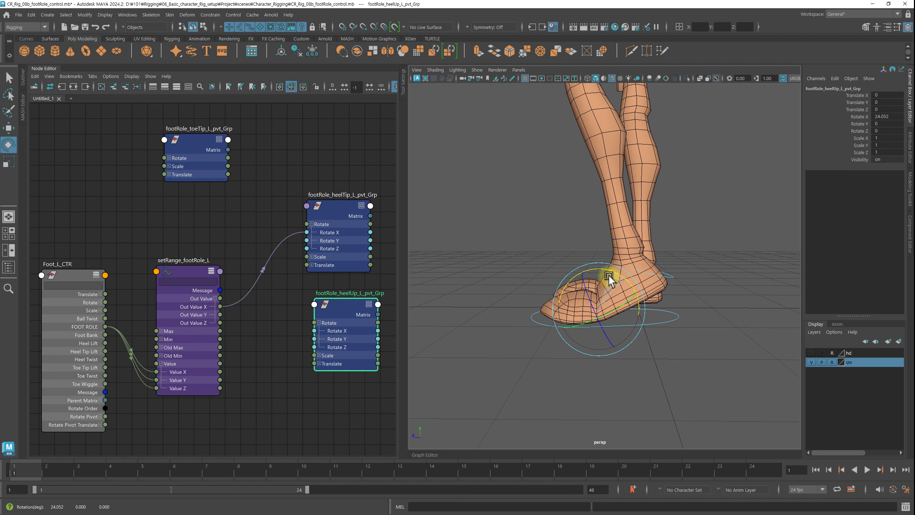
click(881, 117)
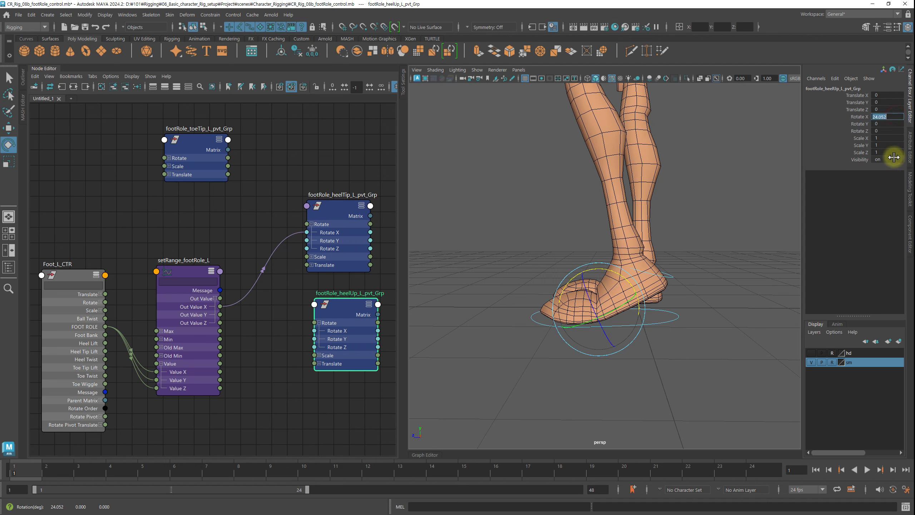
text(0)
key(Return)
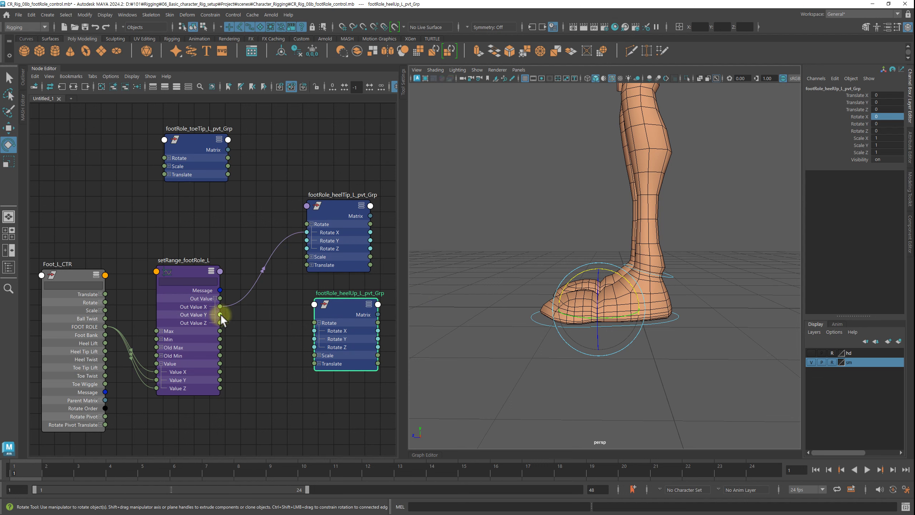
Connect Out Value Y to heelUp Rotate X and set Old Min Y to -10
drag(220, 315, 314, 330)
click(179, 269)
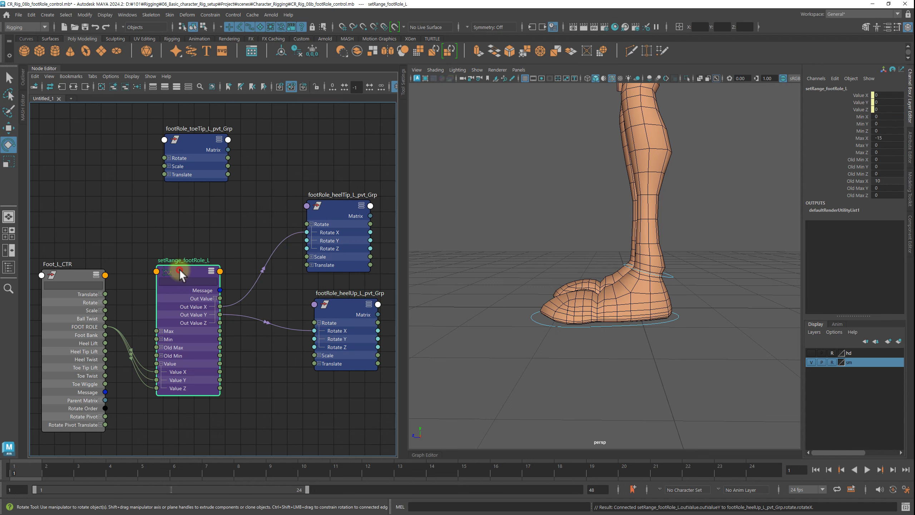
key(ctrl+a)
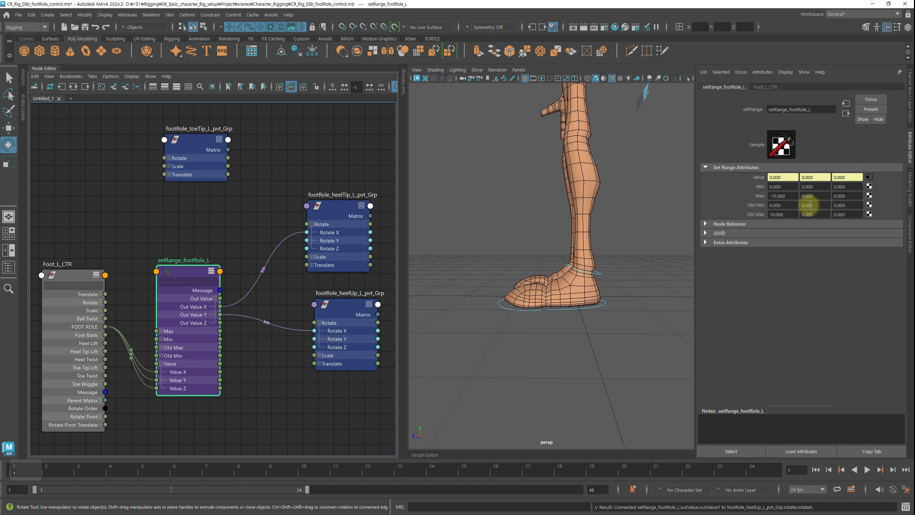
click(820, 205)
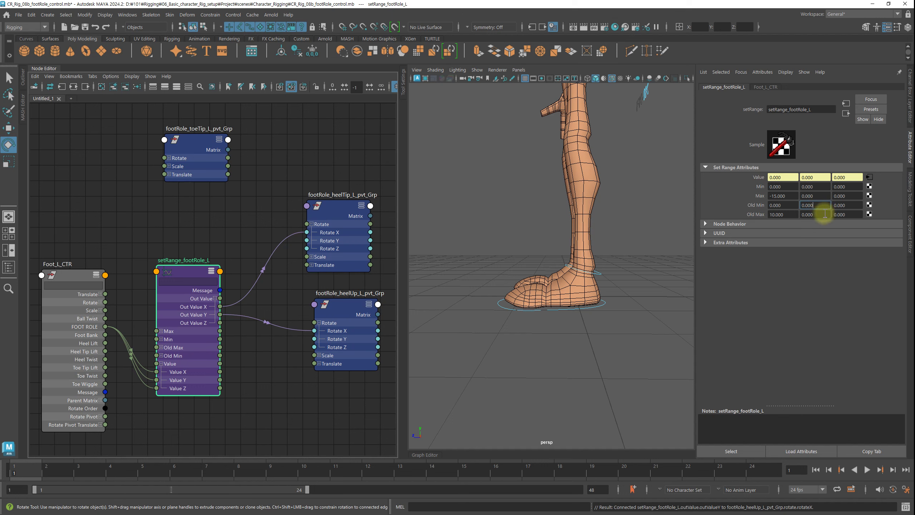
click(824, 214)
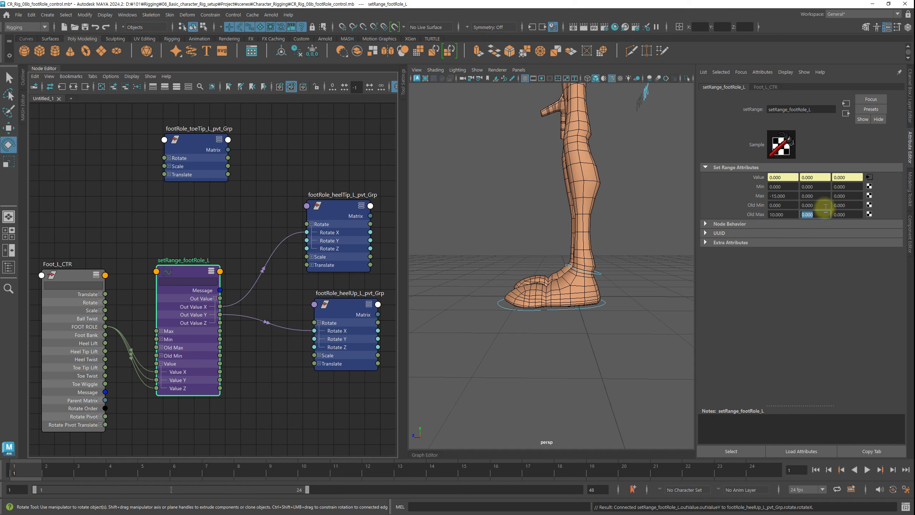
click(824, 205)
text(-10)
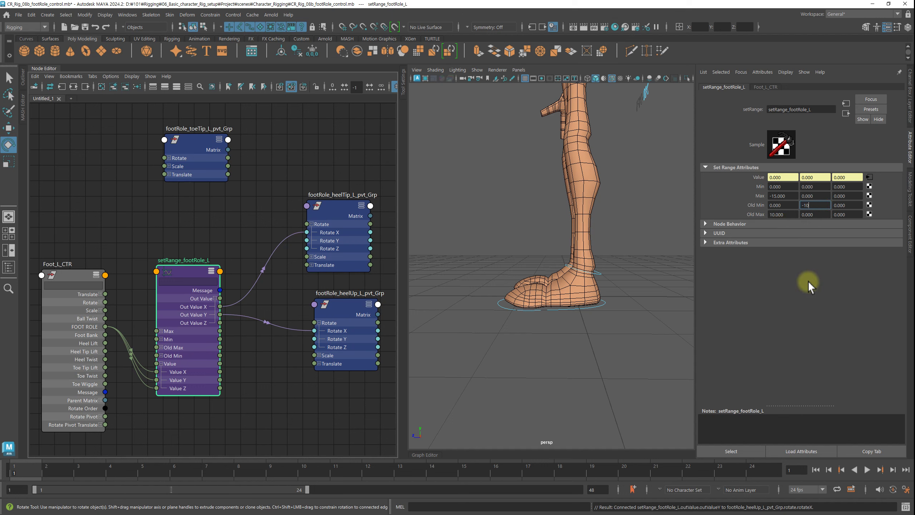
key(Return)
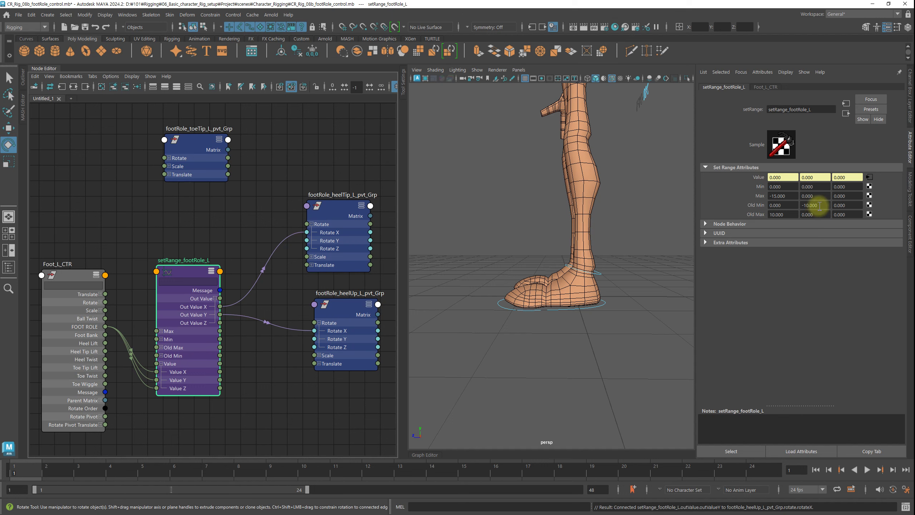
Delete the Out Value Y connection and test-rotate the heelUp pivot to find the angle
click(817, 186)
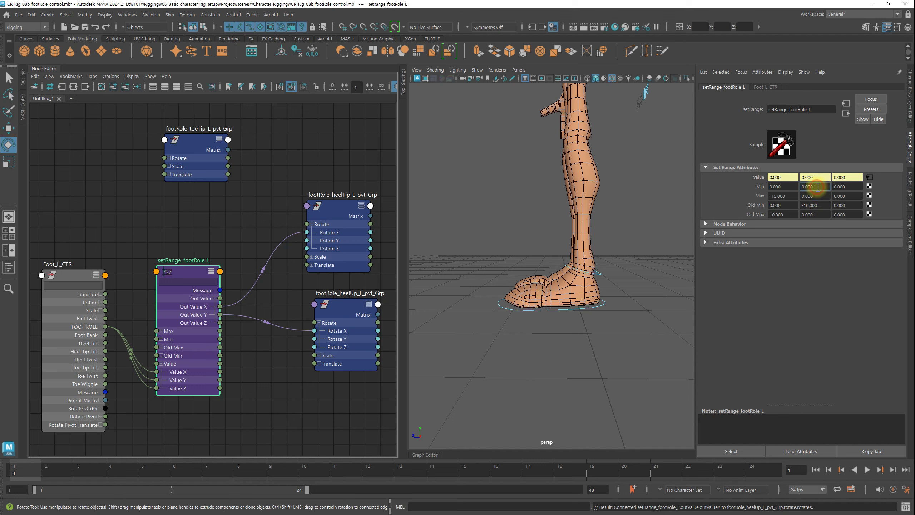
click(352, 304)
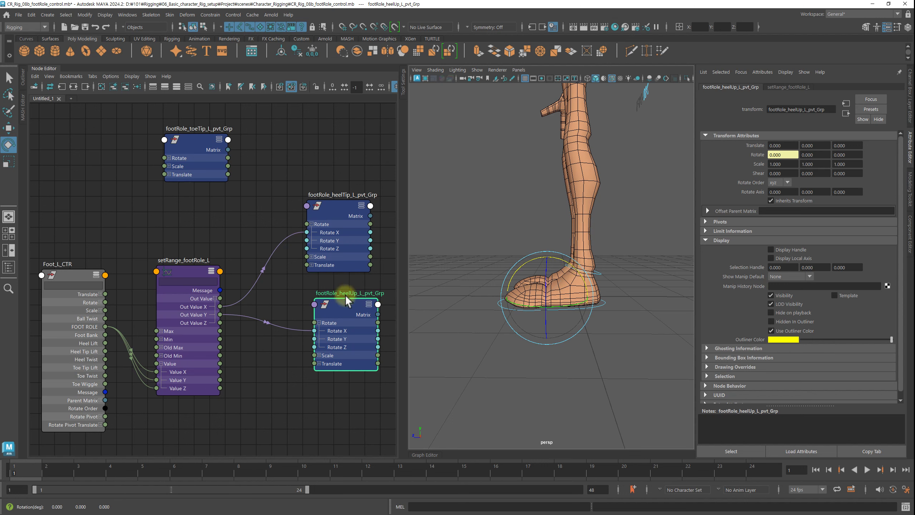
click(344, 304)
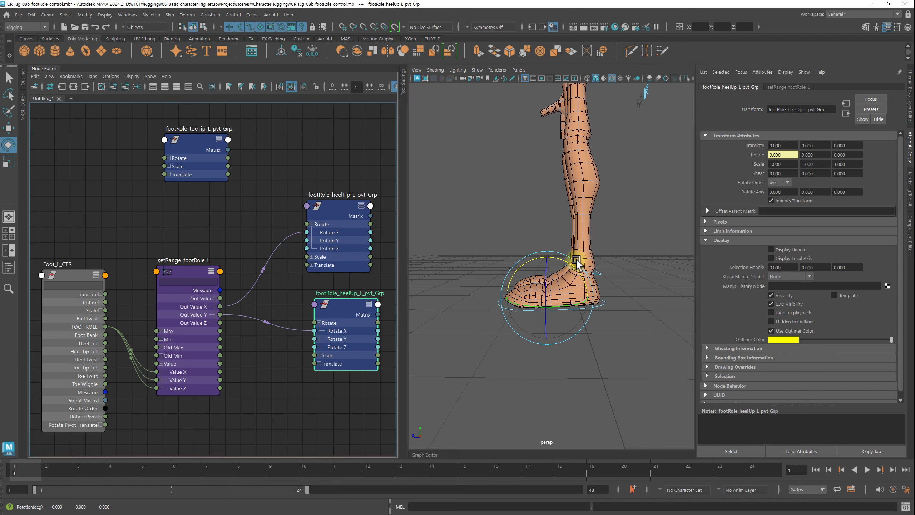
click(285, 327)
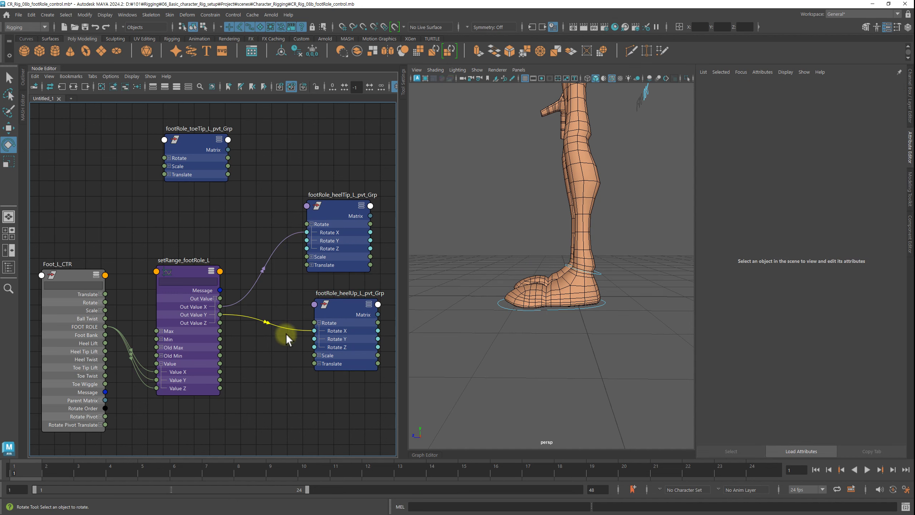
key(Delete)
click(359, 307)
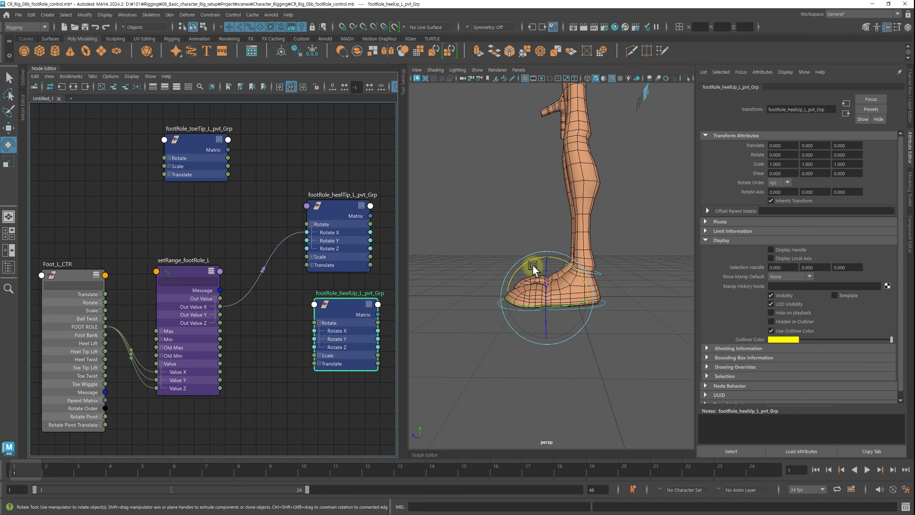
drag(576, 266, 566, 252)
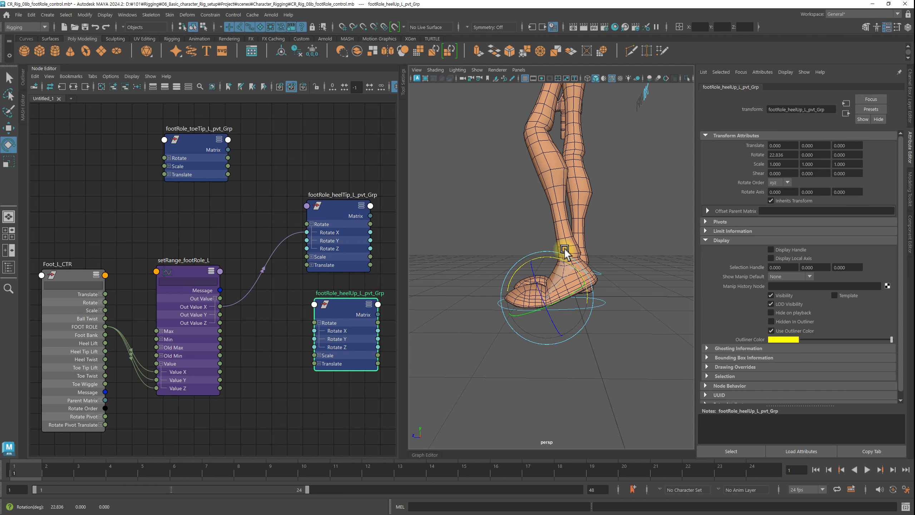
key(ctrl+z)
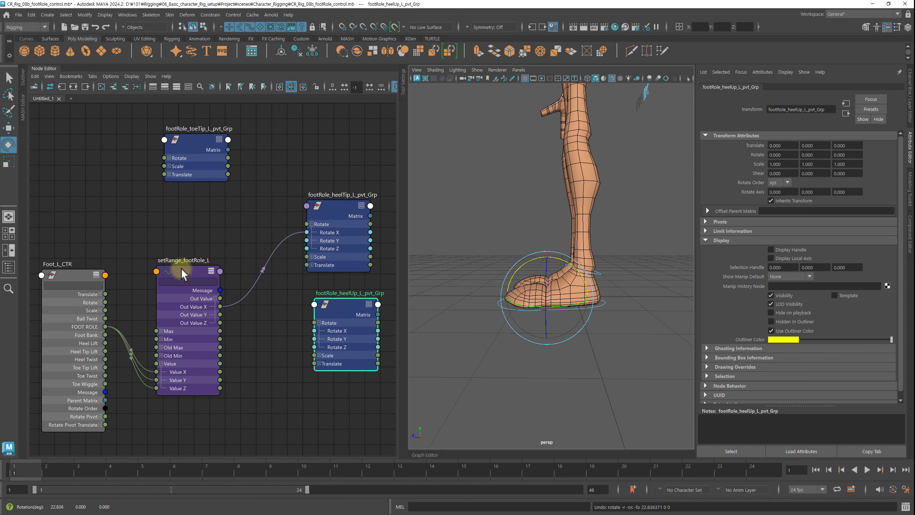
Set Min Y to 20 and Max Y to 0, then reconnect Out Value Y to heelUp Rotate X
click(183, 274)
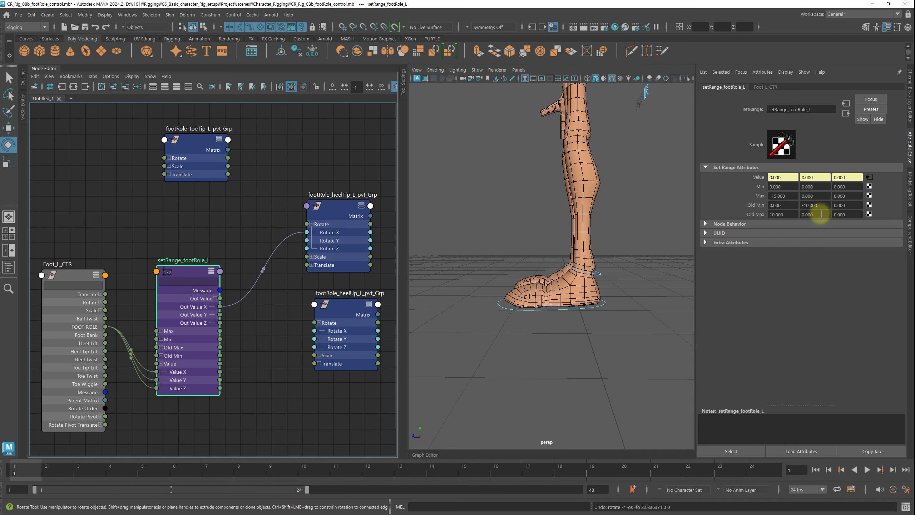
click(819, 186)
text(20.000)
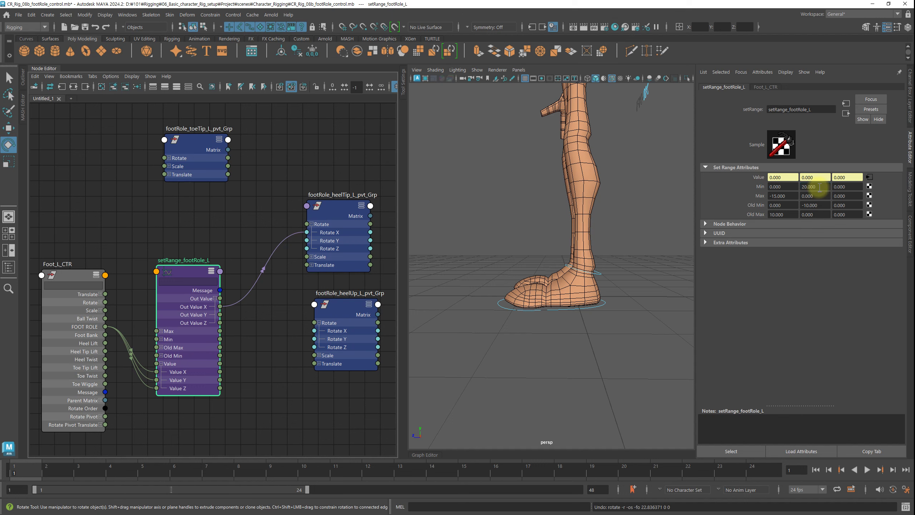
click(818, 197)
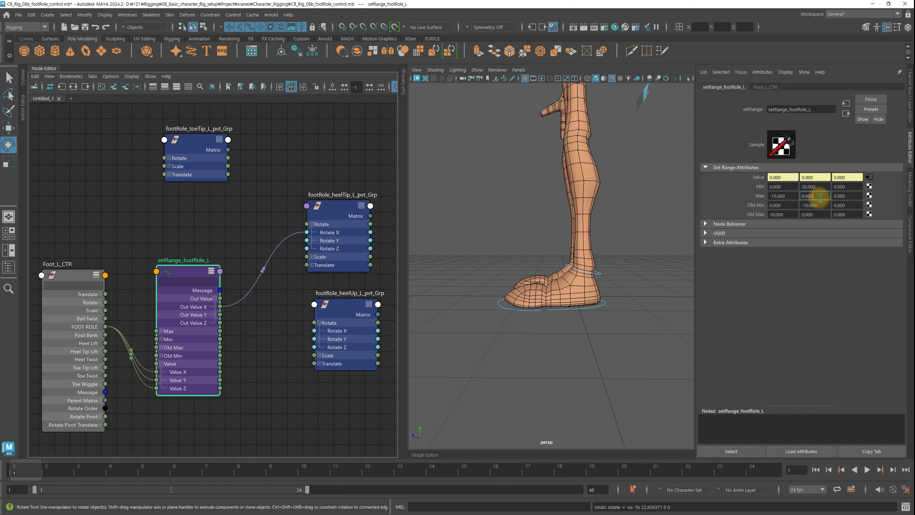
click(787, 205)
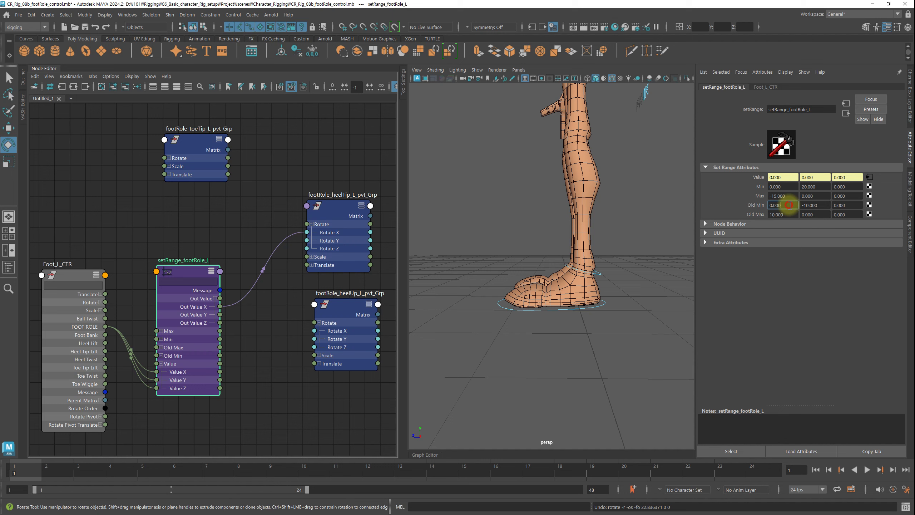
click(814, 204)
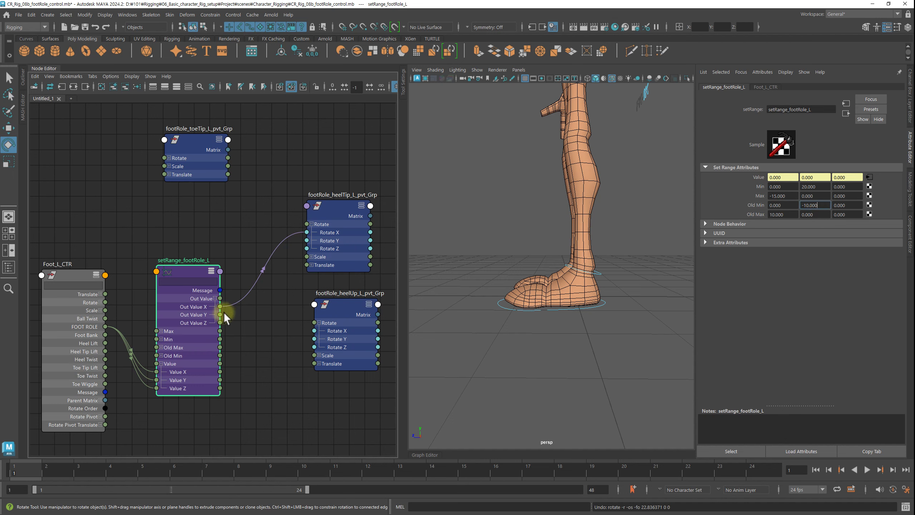
drag(221, 314, 314, 331)
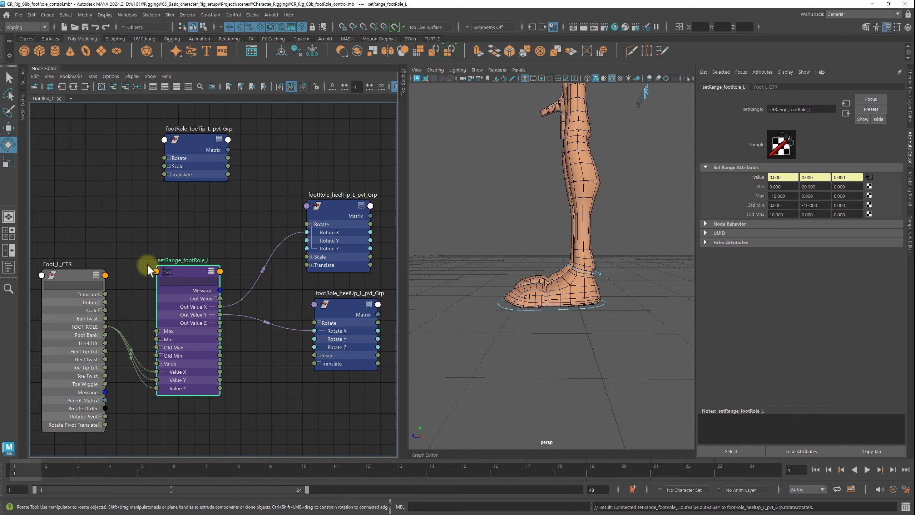
click(83, 273)
Slide FOOT ROLE to -14.6 to lift the heel, then move the toeTip node right
click(909, 109)
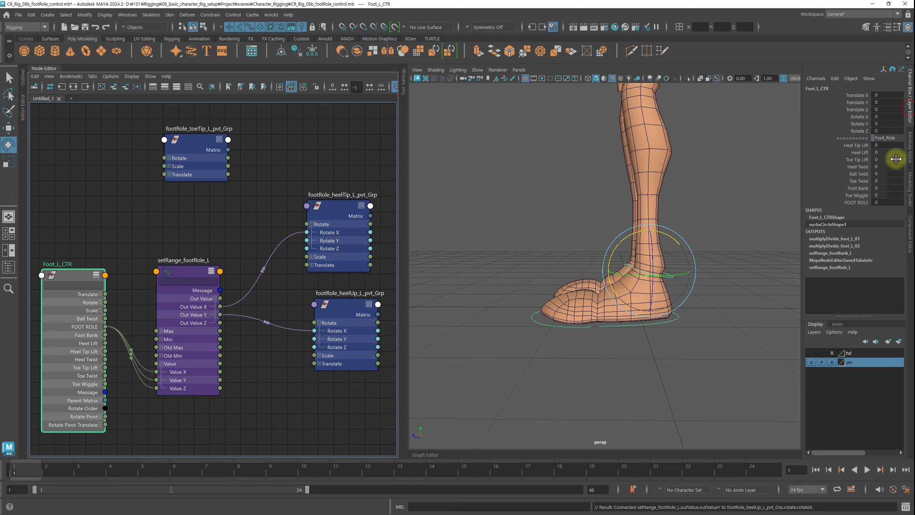
click(856, 202)
mouse_move(634, 342)
middle_down()
mouse_move(669, 338)
mouse_move(571, 339)
middle_up()
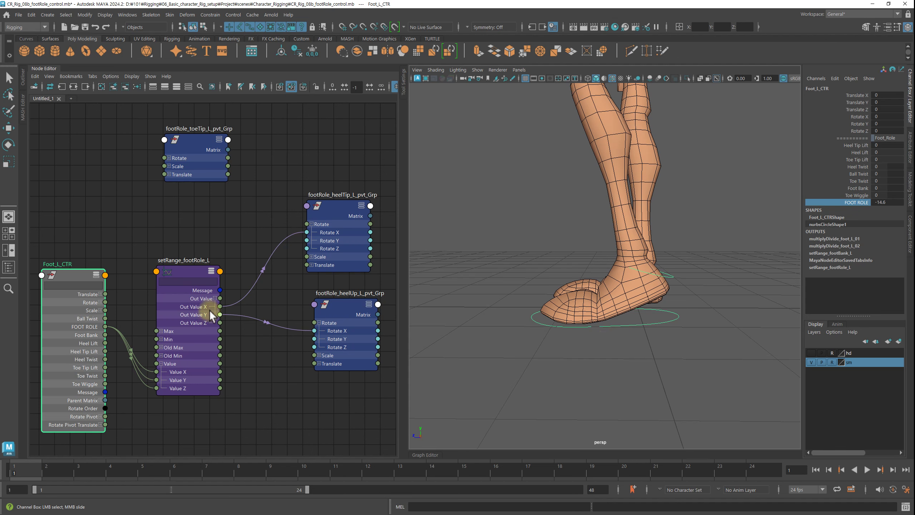
drag(203, 137, 258, 151)
Test-rotate the toeTip pivot, then wire setRange Out Value Z into its Rotate X
key(e)
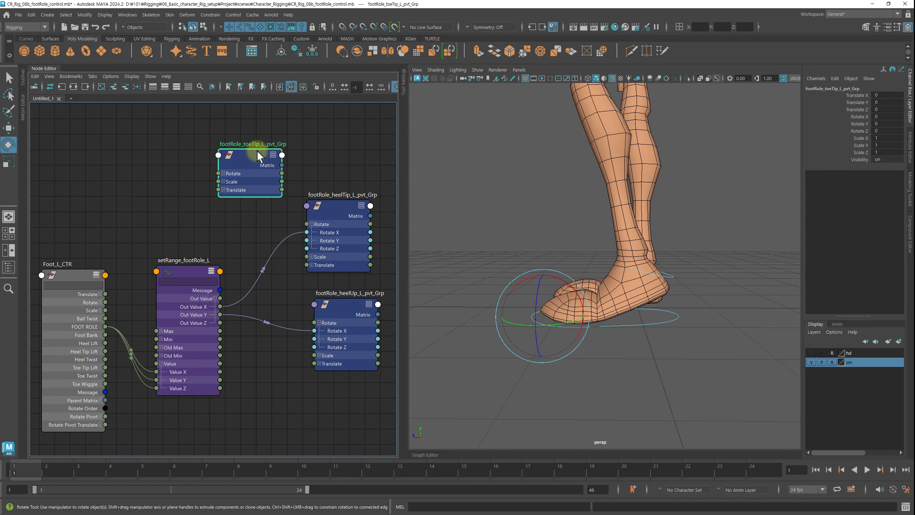
click(224, 173)
drag(189, 273, 183, 272)
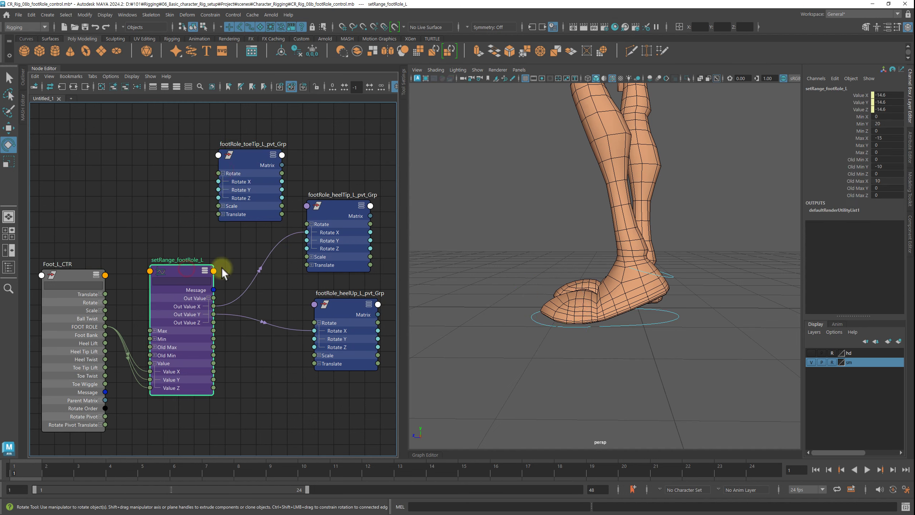
click(251, 155)
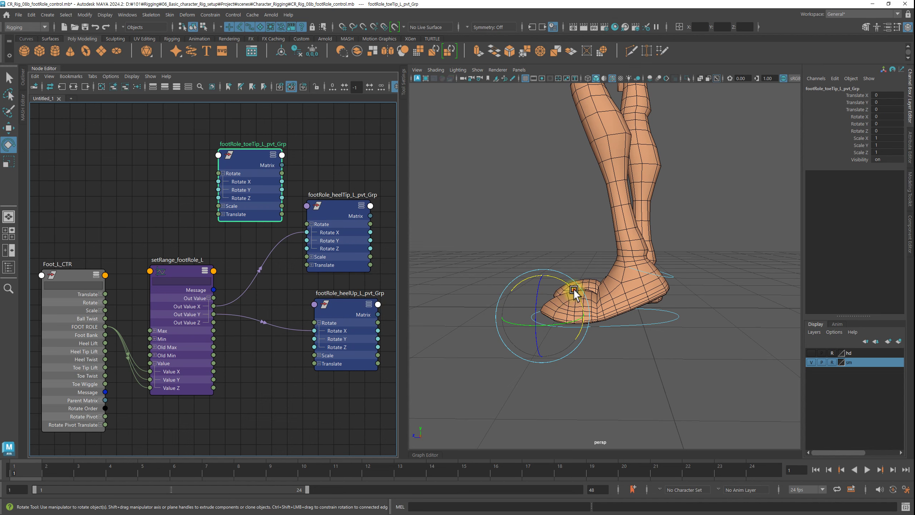
drag(574, 289, 567, 279)
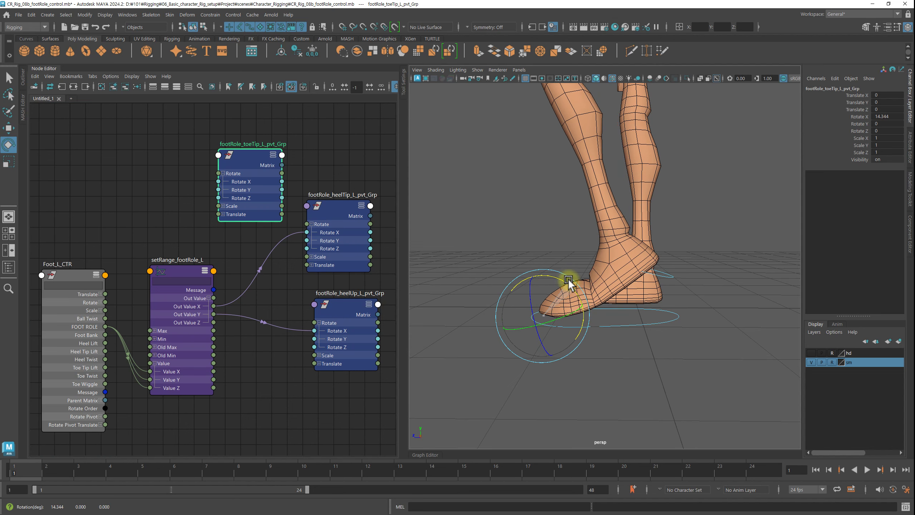
drag(568, 279, 568, 279)
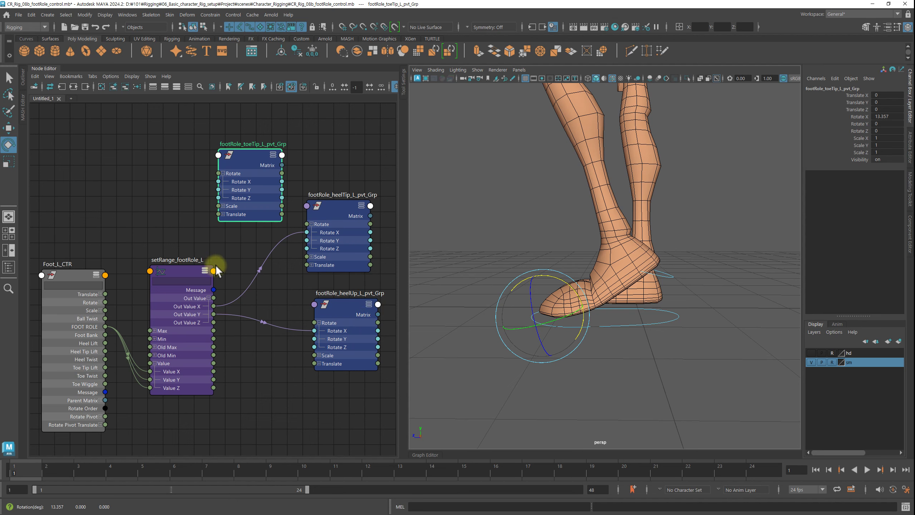
drag(213, 322, 227, 179)
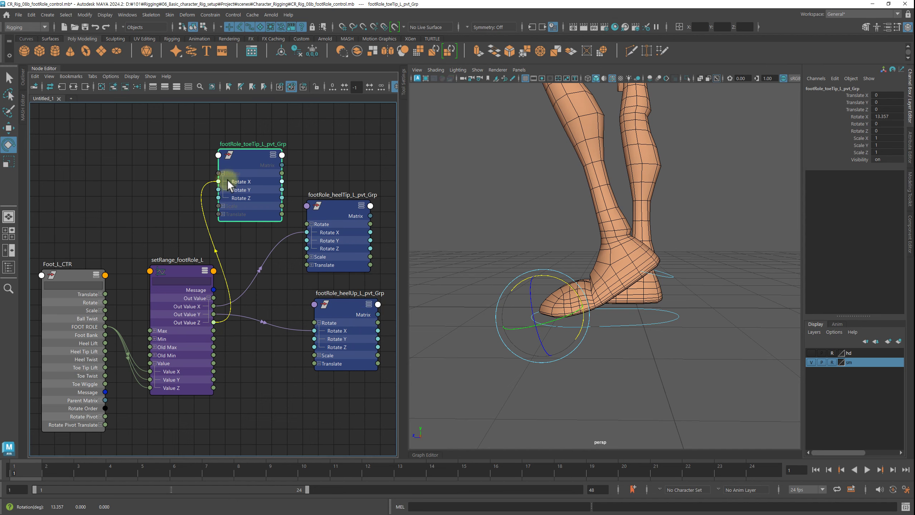
click(187, 270)
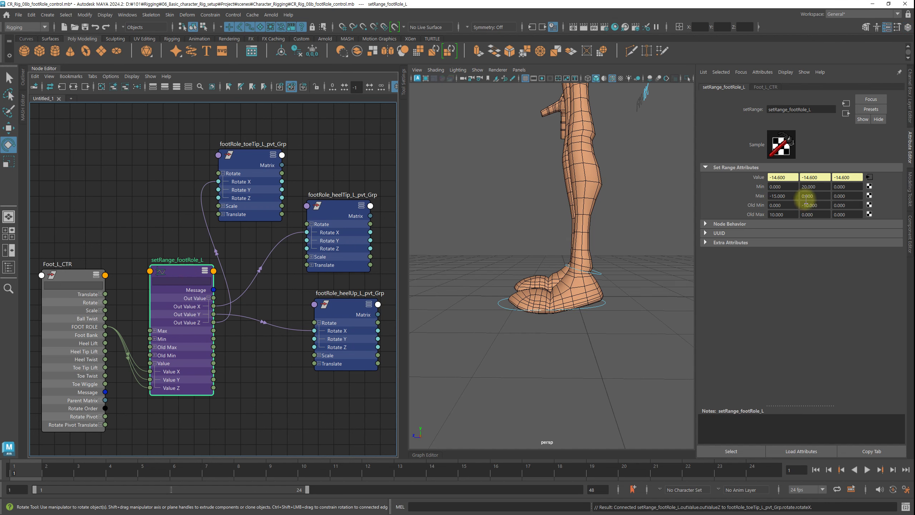
Set setRange_footRole_L Old Max Z to -10 and Old Min Z to -20
click(851, 214)
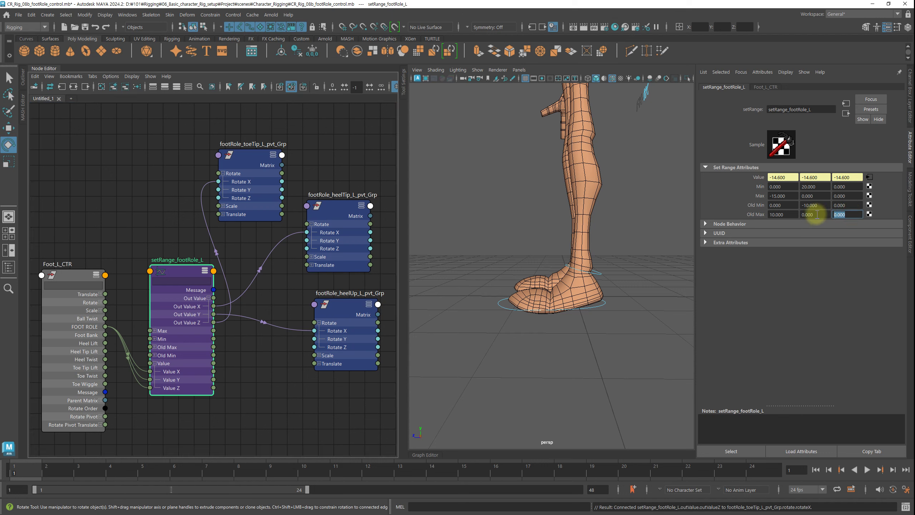
text(-10)
click(847, 206)
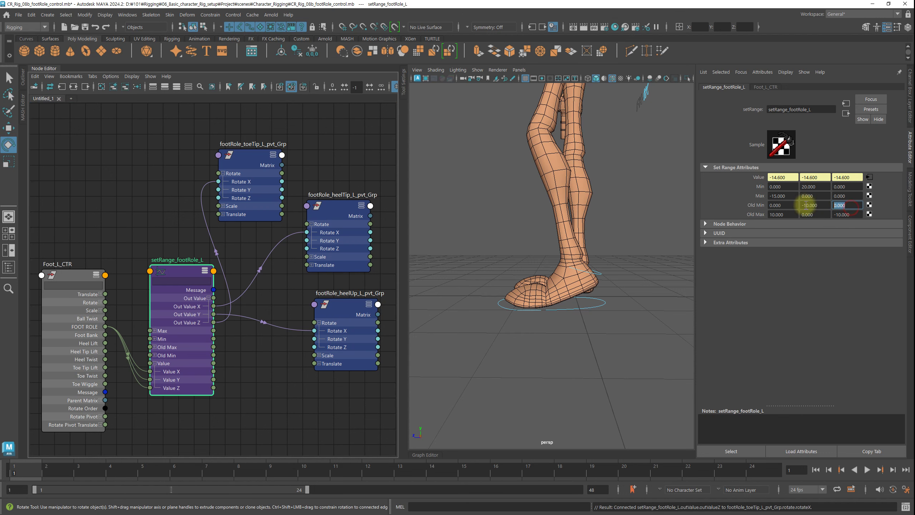
text(029)
key(BackSpace)
key(BackSpace)
text(29)
key(Return)
click(851, 205)
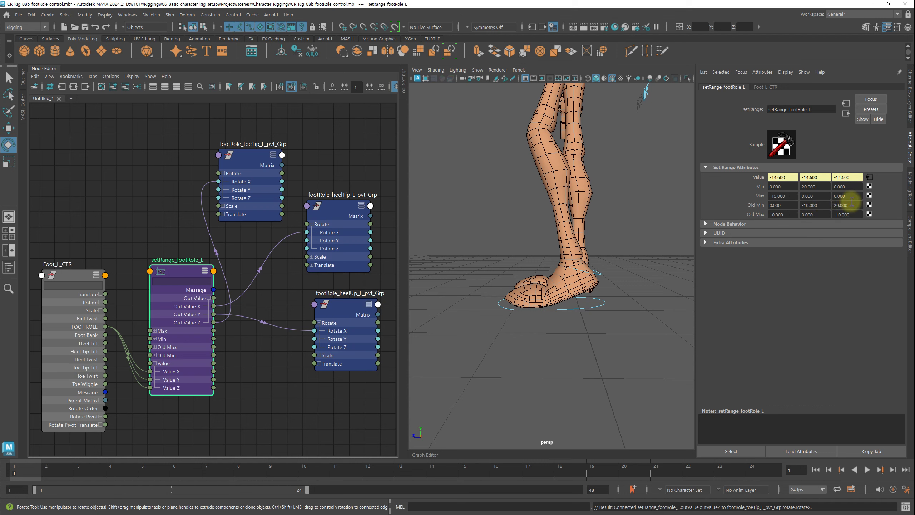
text(-20)
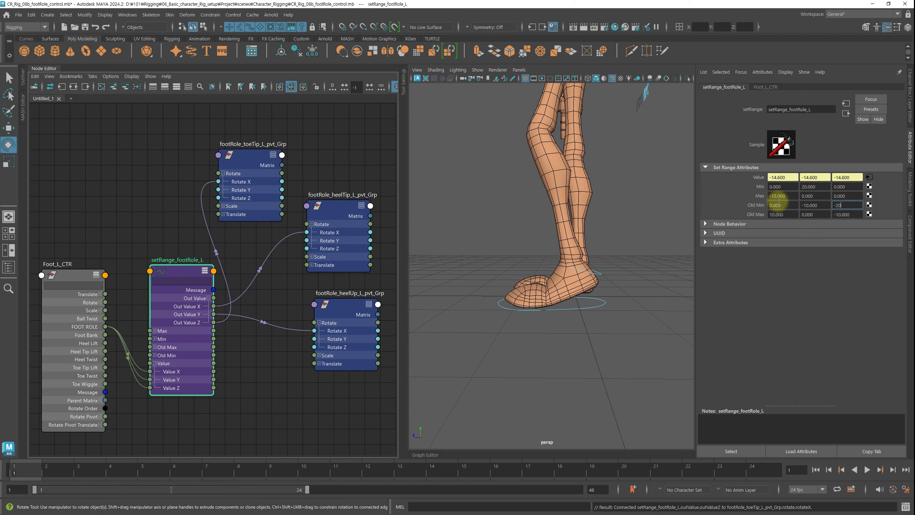
key(Return)
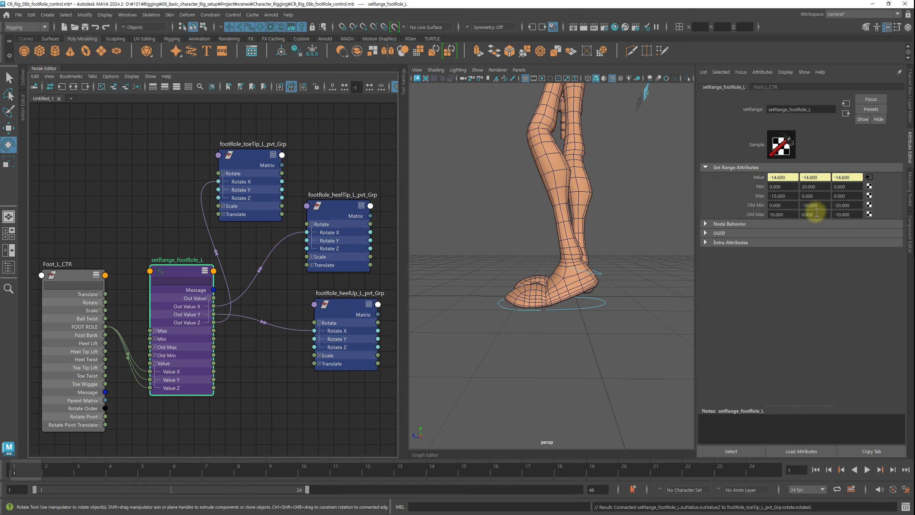
Set Min Z to 20
click(850, 187)
text(1)
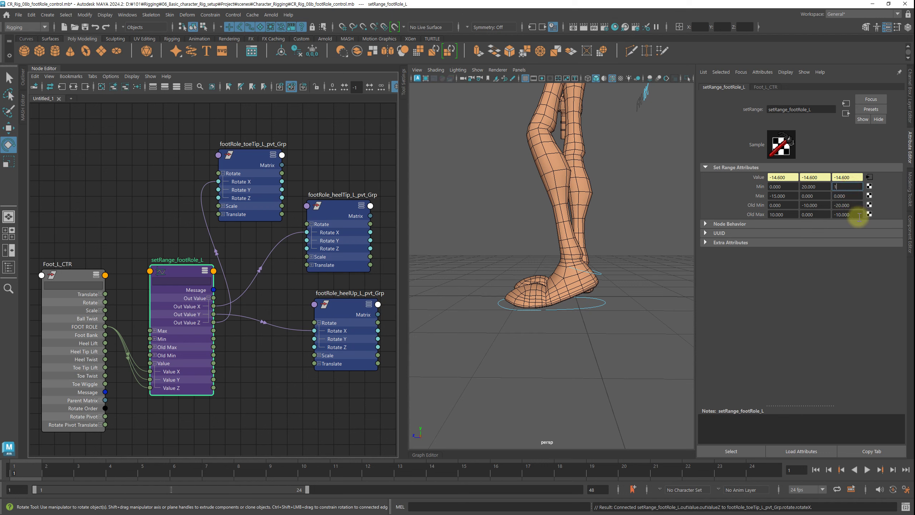
key(BackSpace)
key(BackSpace)
key(Return)
Select Foot_L_CTR and slide its FOOT ROLE channel to -22.4 to test the left foot roll
alt+drag(571, 302, 609, 300)
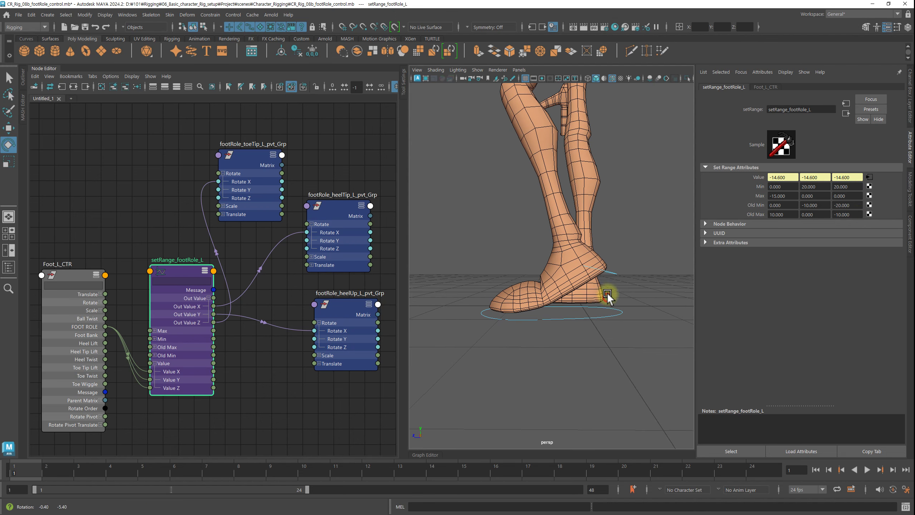
click(74, 275)
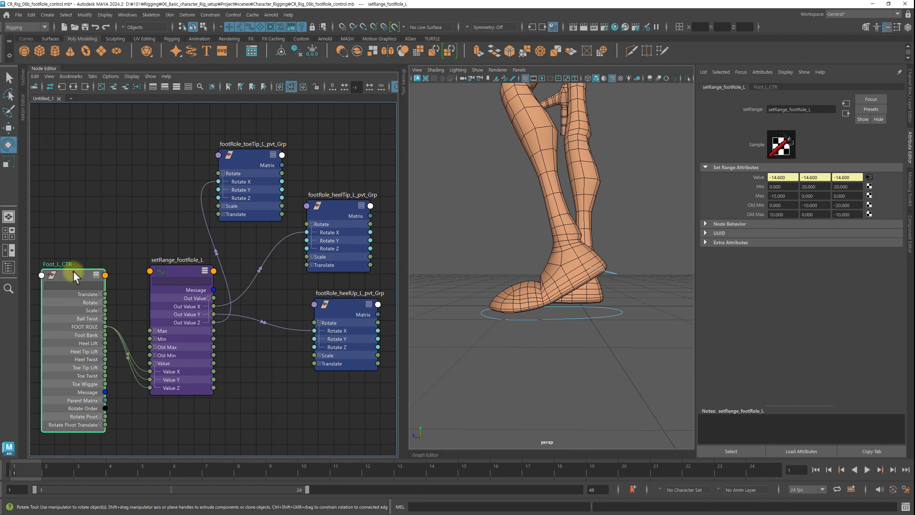
click(910, 104)
click(857, 202)
mouse_move(609, 340)
middle_down()
mouse_move(742, 340)
mouse_move(506, 340)
mouse_move(672, 351)
mouse_move(534, 341)
middle_up()
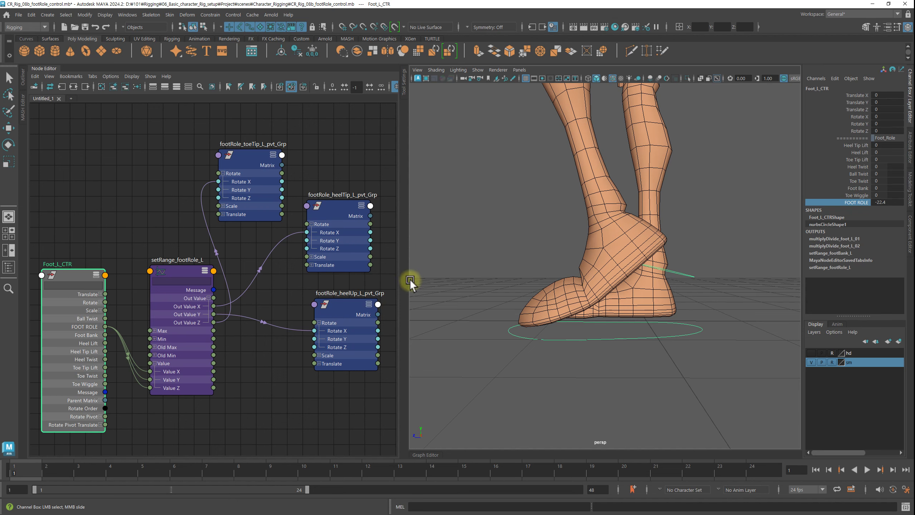
scroll(257, 284, down, 2)
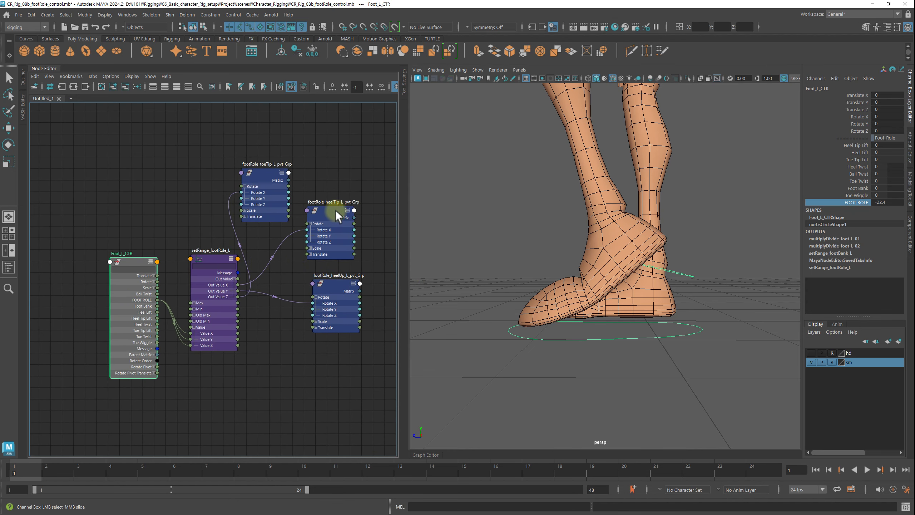
Move the heelUp pivot node lower, then inspect setRange_footRole_L's Old Min Z in the Attribute Editor
drag(348, 286, 363, 301)
key(e)
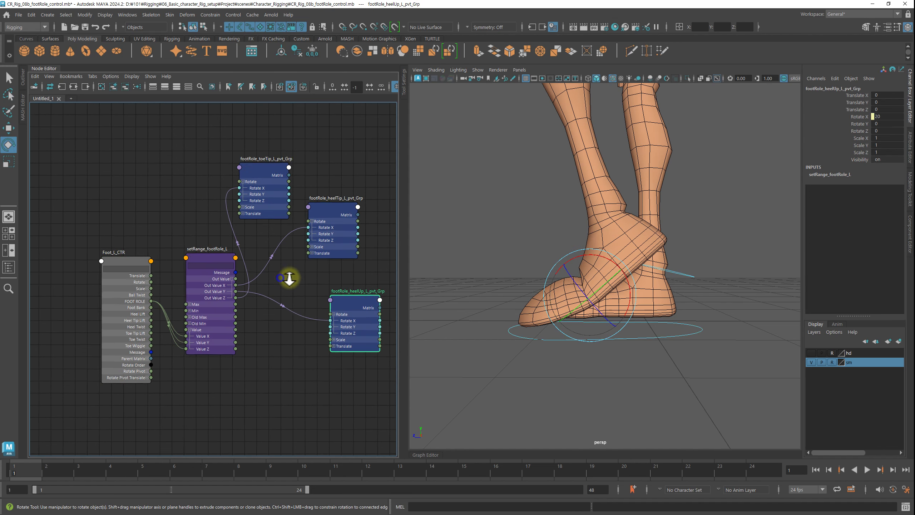
scroll(297, 259, up, 2)
click(195, 211)
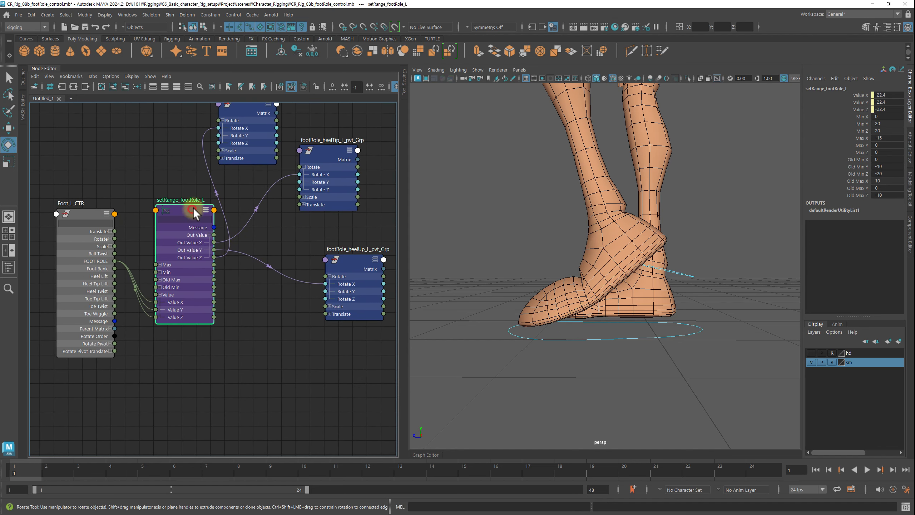
double_click(194, 211)
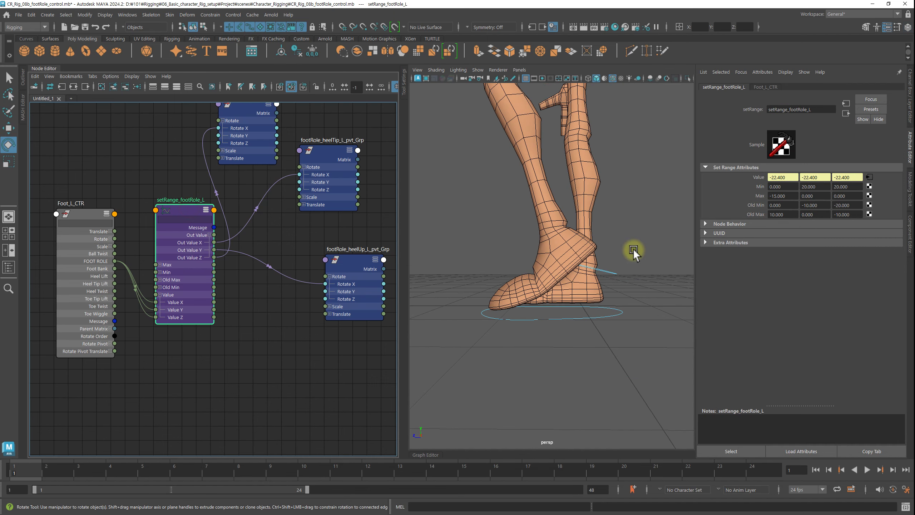
click(854, 205)
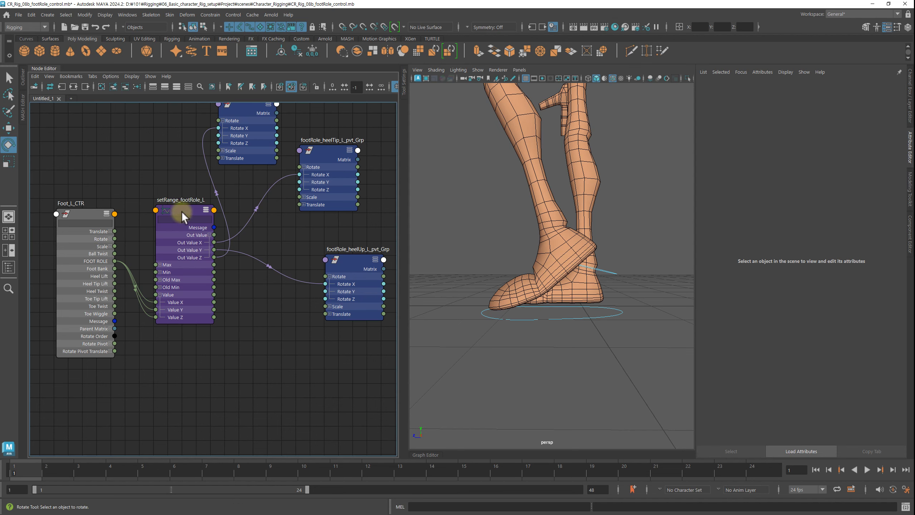
Create a new setRange node in the Node Editor and name it setRange_footRole_L_02
drag(182, 210, 173, 203)
click(241, 349)
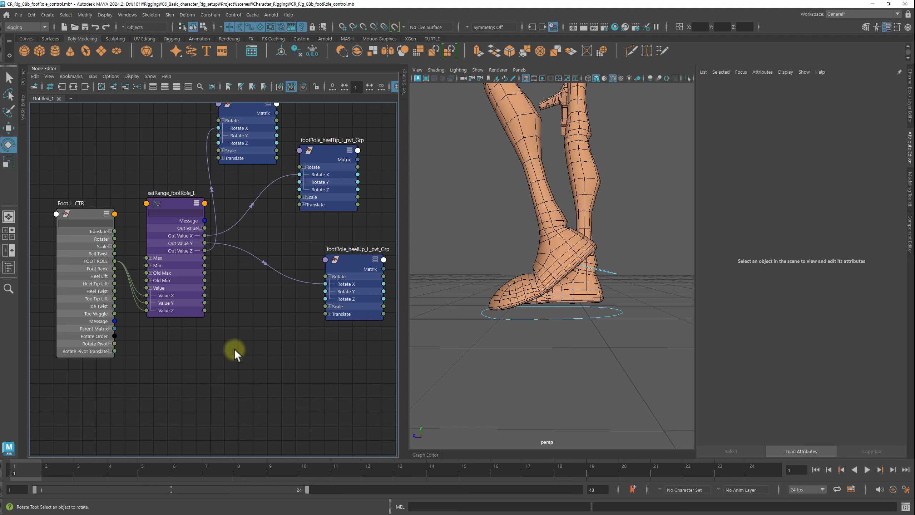
key(Tab)
text(set)
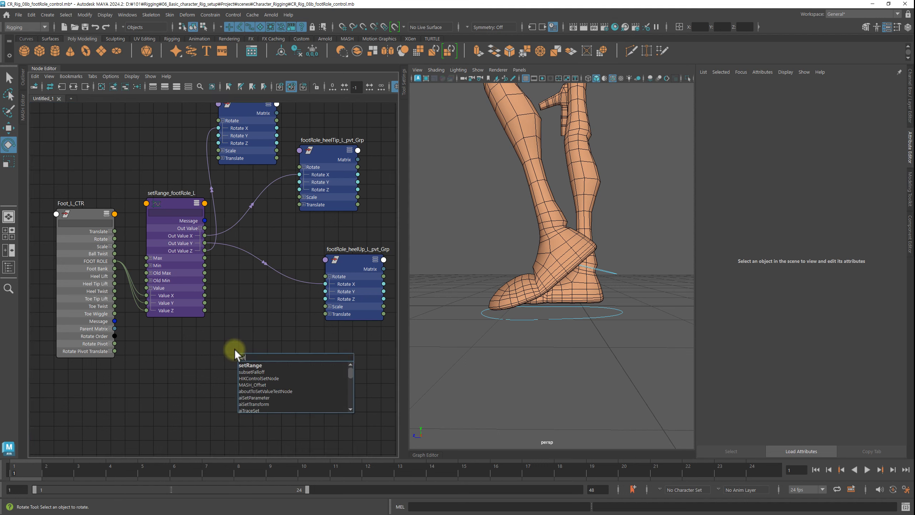
key(Return)
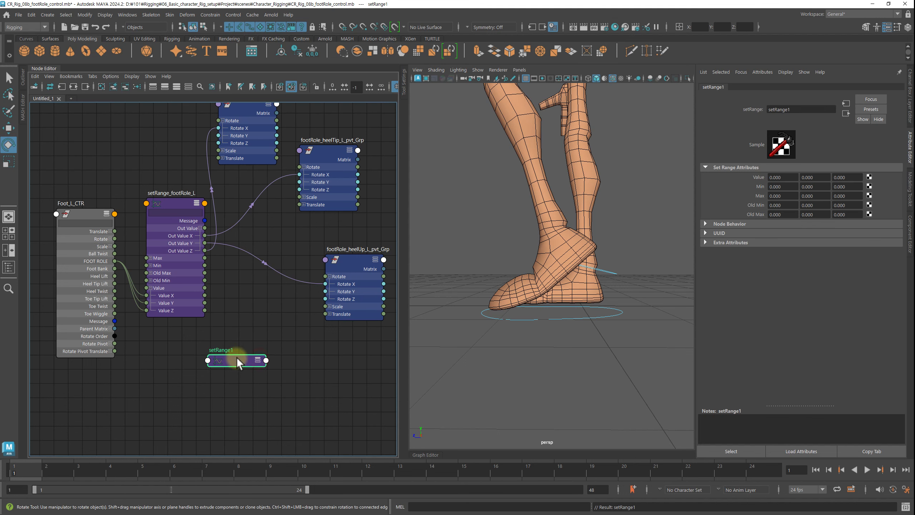
key(3)
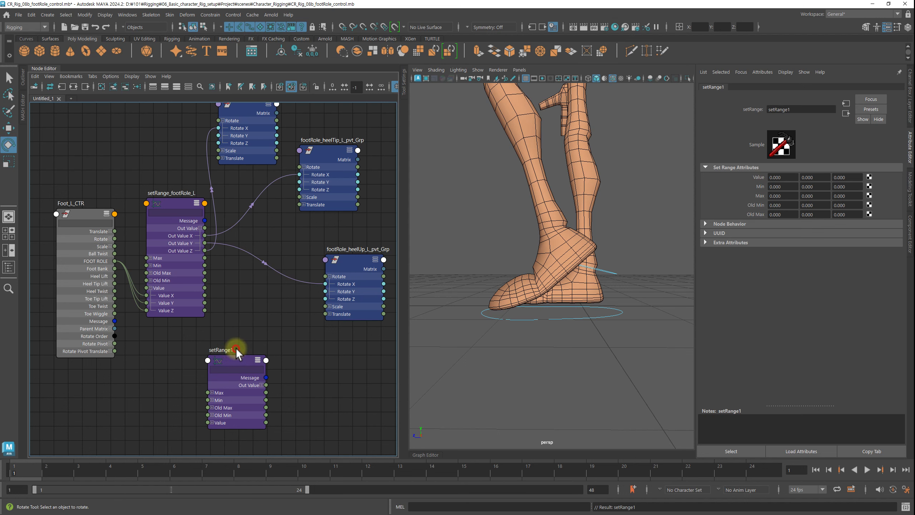
click(235, 351)
key(Right)
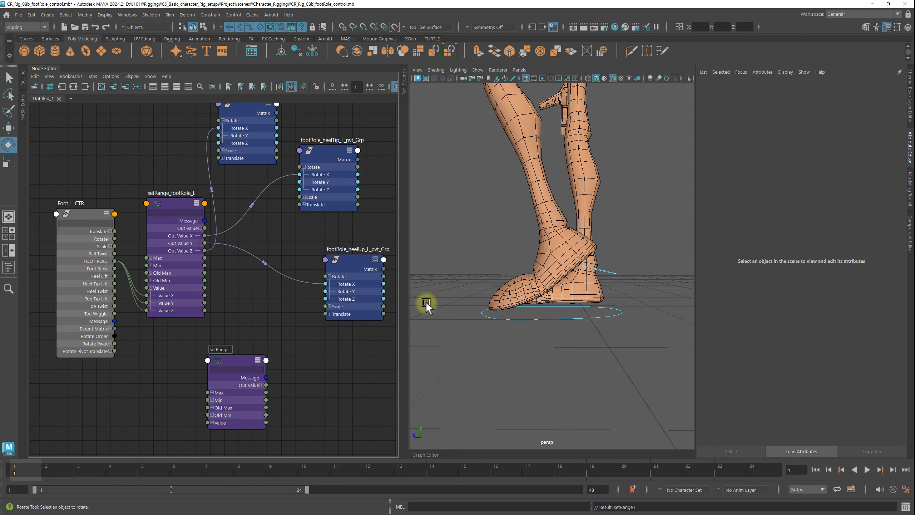
text(footRole)
text(_)
text(L_02)
key(Return)
Rename the original setRange_footRole_L node to setRange_footRole_L_01
double_click(188, 193)
click(328, 201)
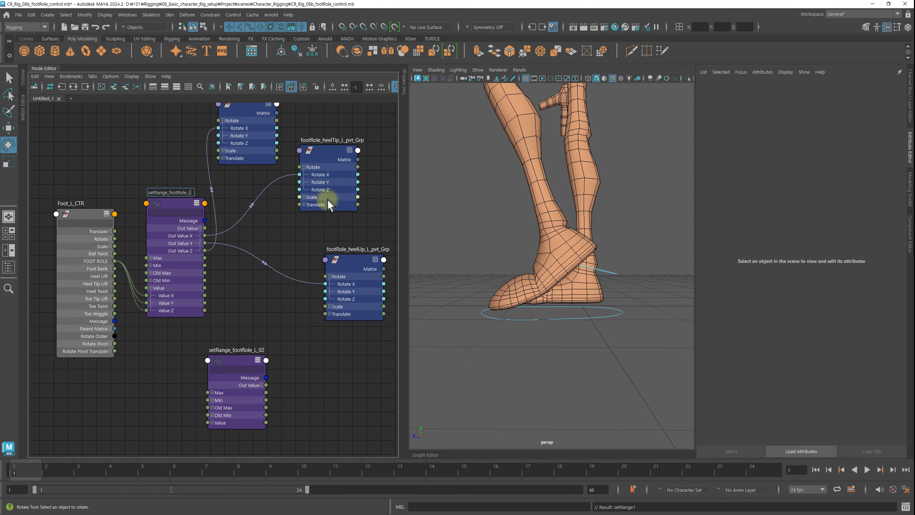
text(_01)
key(Return)
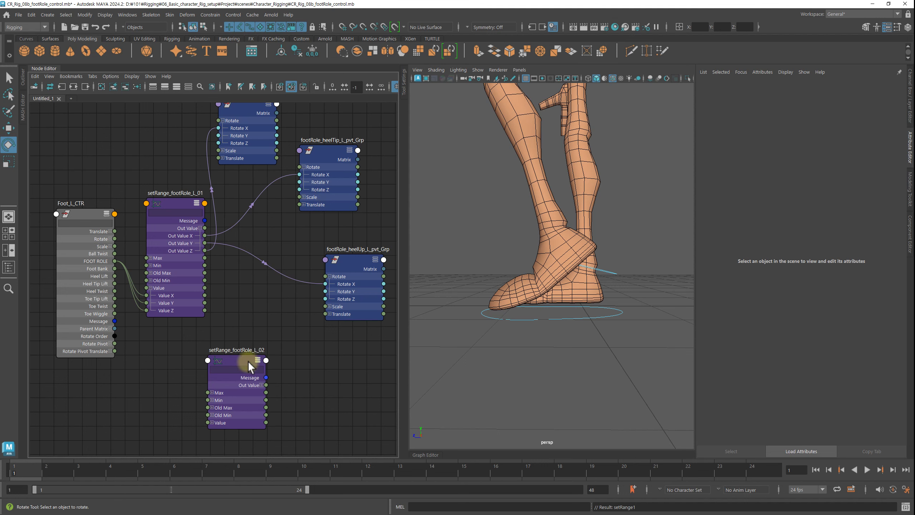
Connect Foot_L_CTR's FOOT ROLE to Value X, Y and Z of setRange_footRole_L_02
click(212, 423)
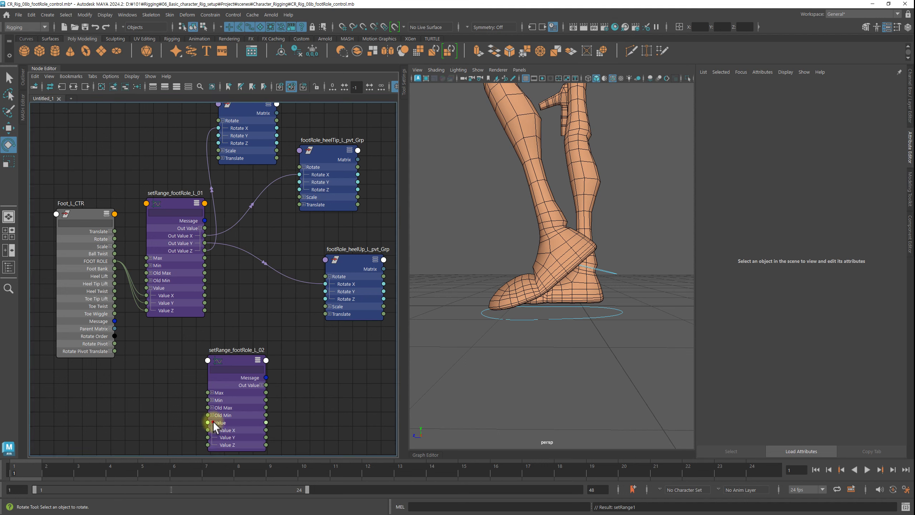
click(261, 385)
drag(238, 359, 250, 314)
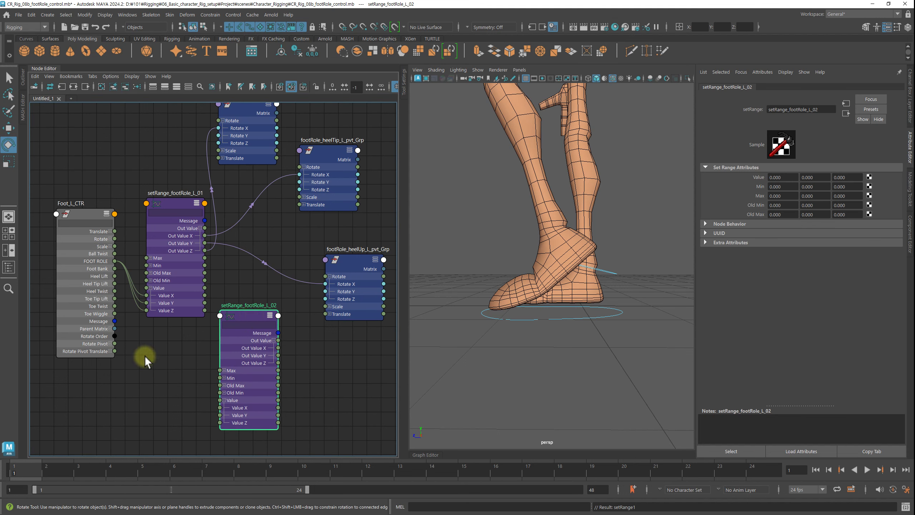
drag(115, 261, 229, 407)
mouse_move(115, 260)
mouse_down()
mouse_move(189, 412)
mouse_move(223, 413)
mouse_up()
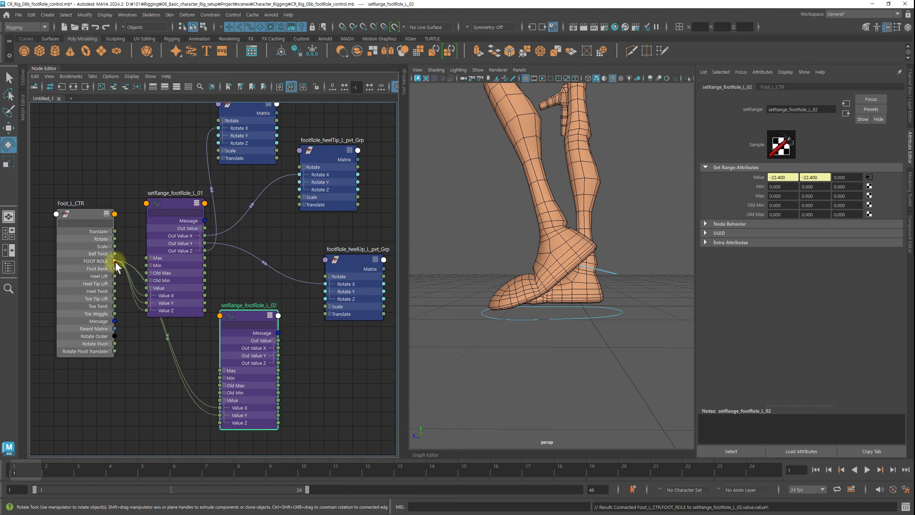
mouse_move(115, 262)
mouse_down()
mouse_move(183, 420)
mouse_move(221, 423)
mouse_up()
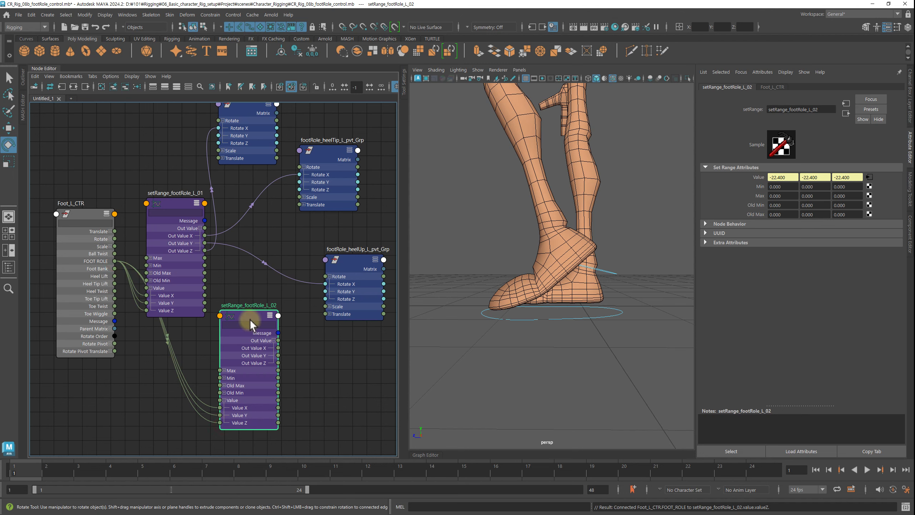
mouse_move(249, 316)
mouse_down()
mouse_move(251, 327)
mouse_move(190, 333)
mouse_up()
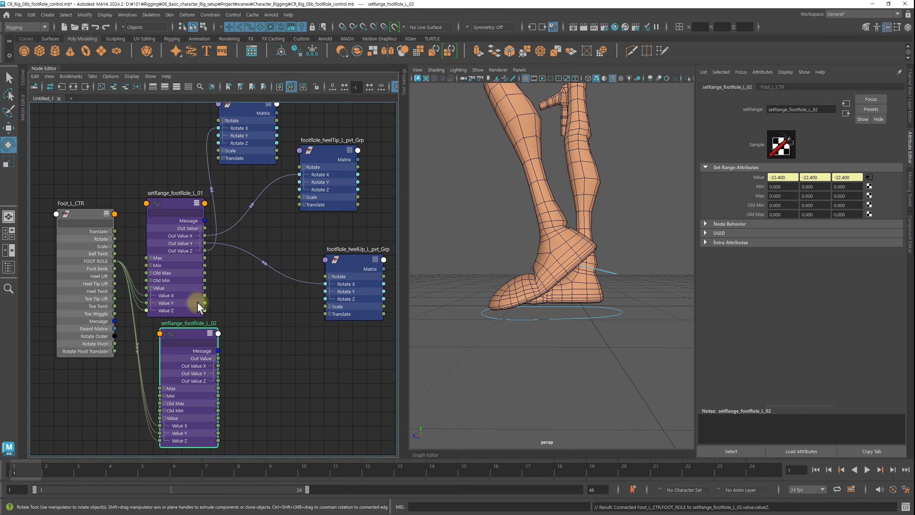
Rearrange both setRange nodes and the heelUp pivot node into a tidier layout
drag(186, 199, 187, 184)
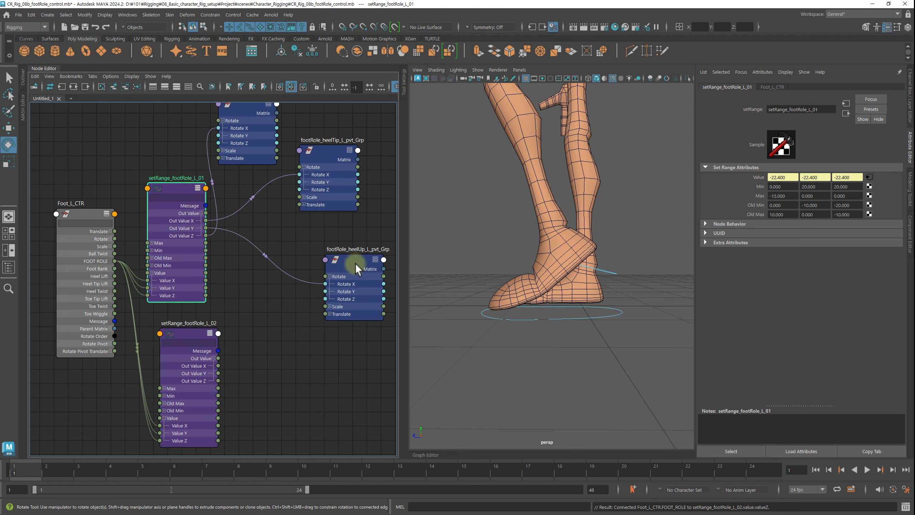
drag(202, 332, 195, 321)
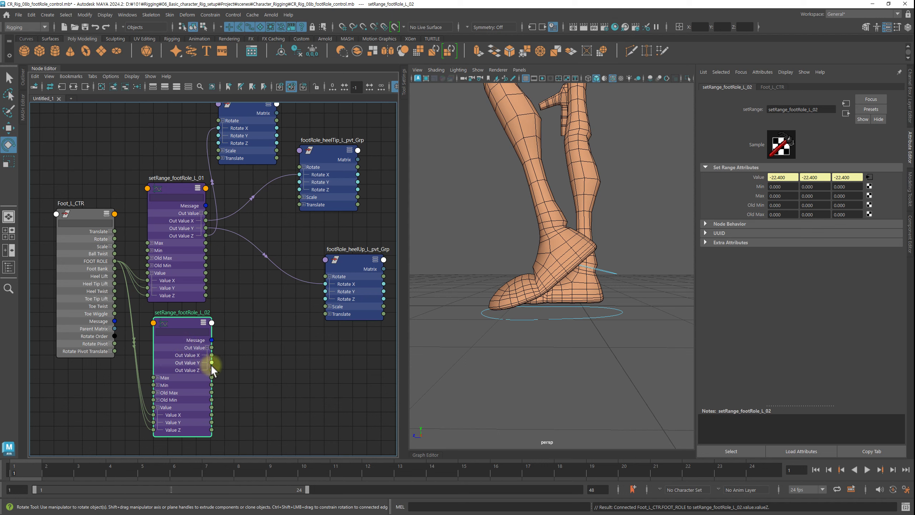
drag(358, 258, 364, 259)
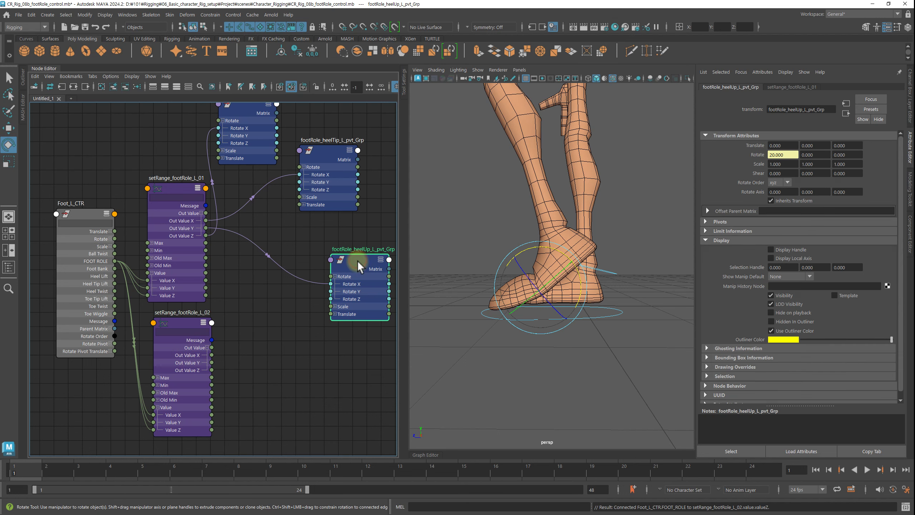
Set setRange_footRole_L_02's Old Max Y to -10 and Old Min Y to -20
click(177, 326)
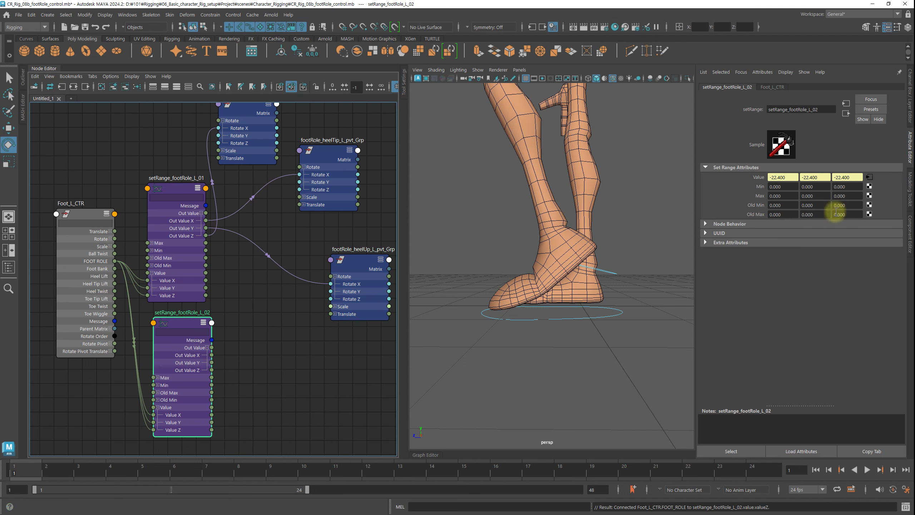
click(177, 190)
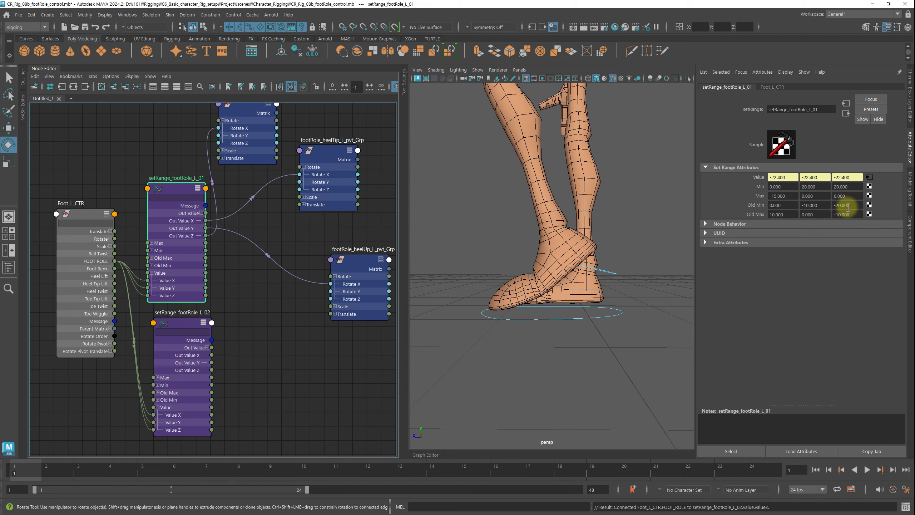
click(186, 327)
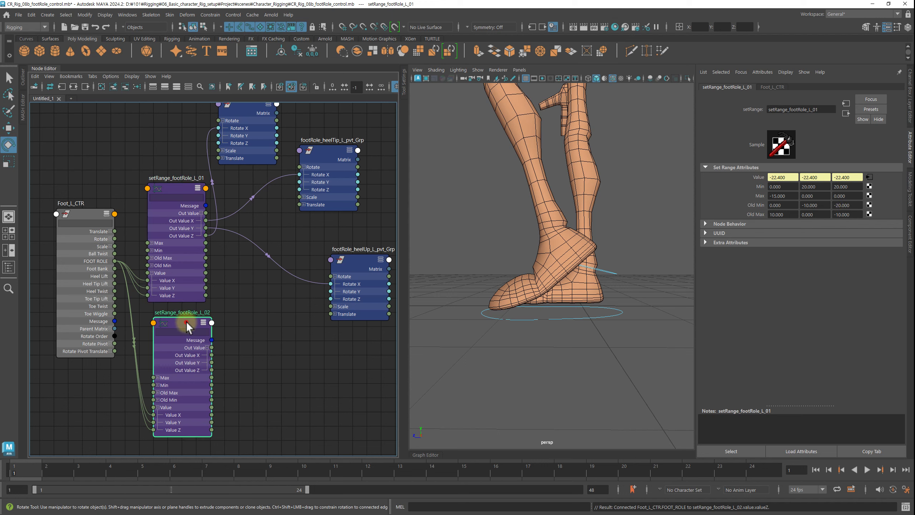
click(822, 215)
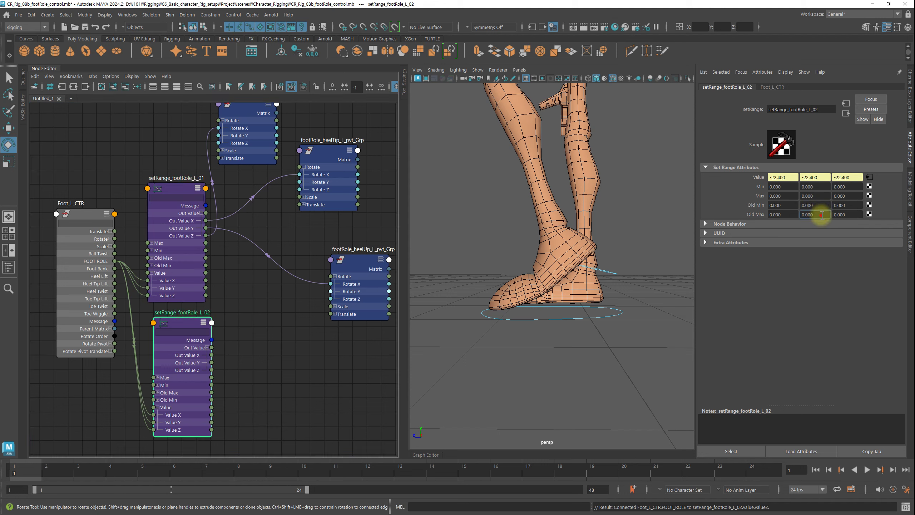
text(-10)
click(813, 205)
text(-20)
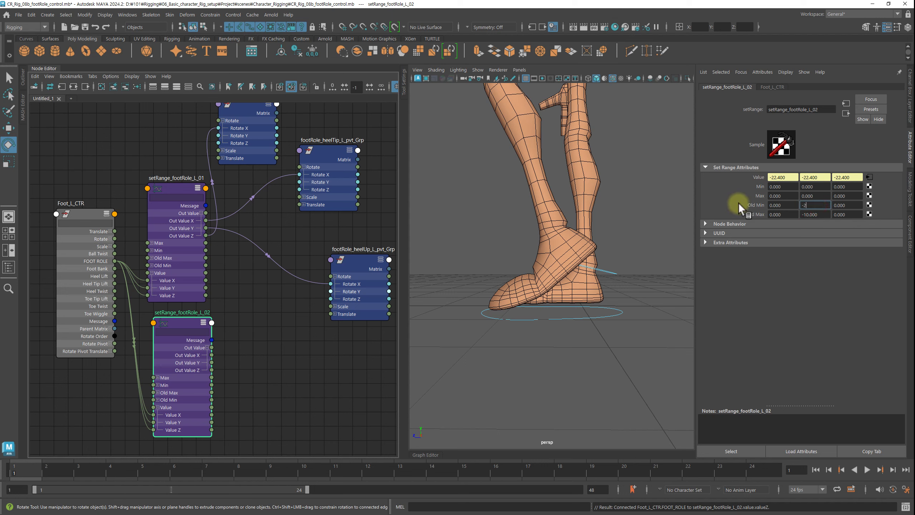
key(Return)
Nudge the heelUp pivot node, clear the graph selection, and bring up the node-creation search
drag(351, 262, 349, 268)
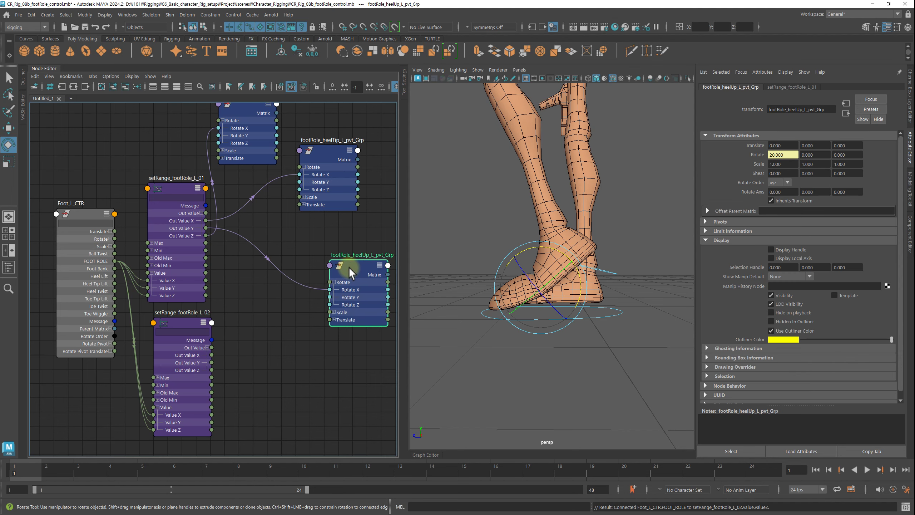
drag(203, 224, 331, 283)
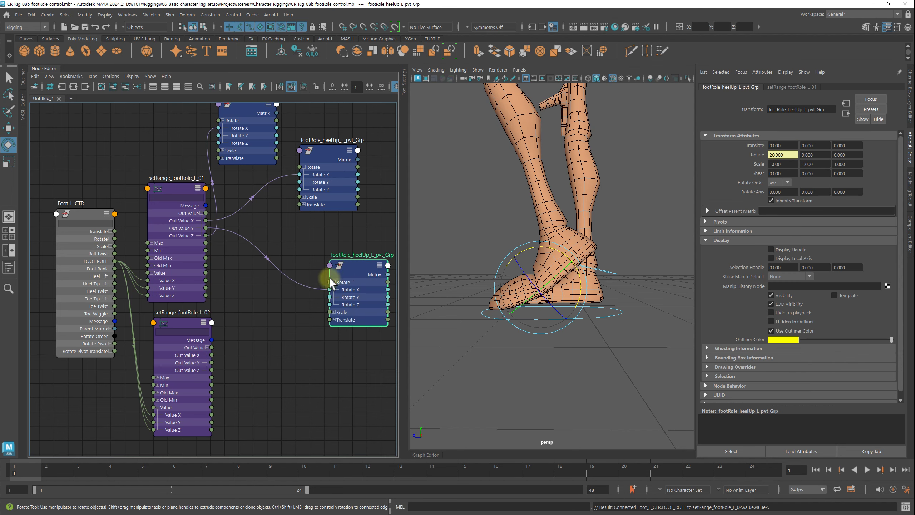
click(276, 336)
key(Tab)
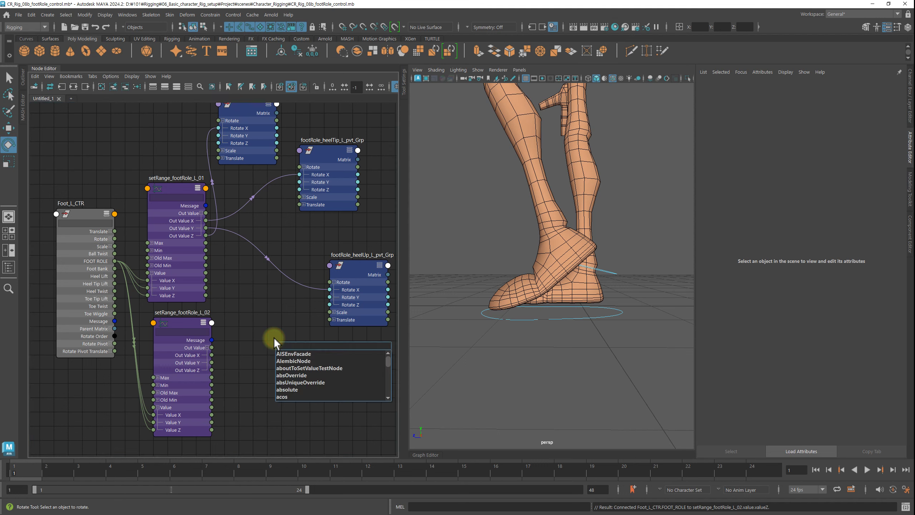
Create an addDoubleLinear node fed by both setRange nodes' Out Value Y into Input 1 and 2
text(addDouble)
key(Return)
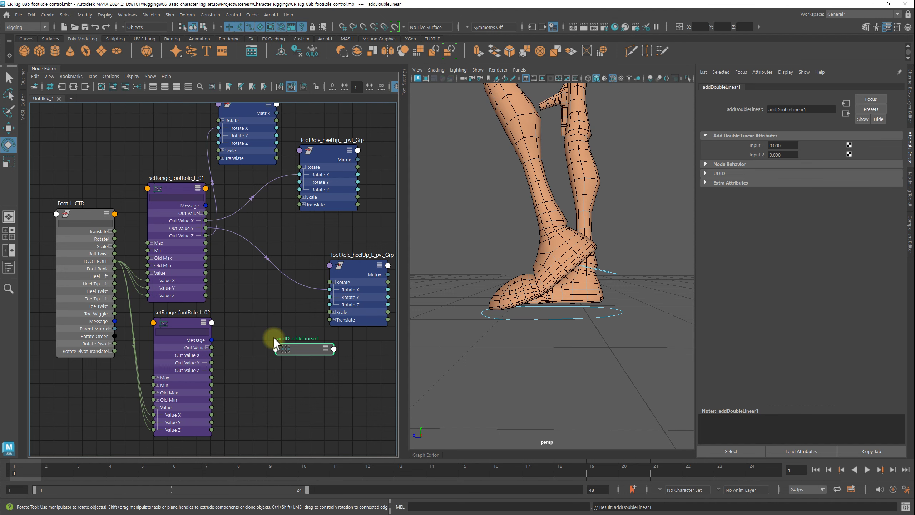
drag(304, 347, 283, 340)
key(2)
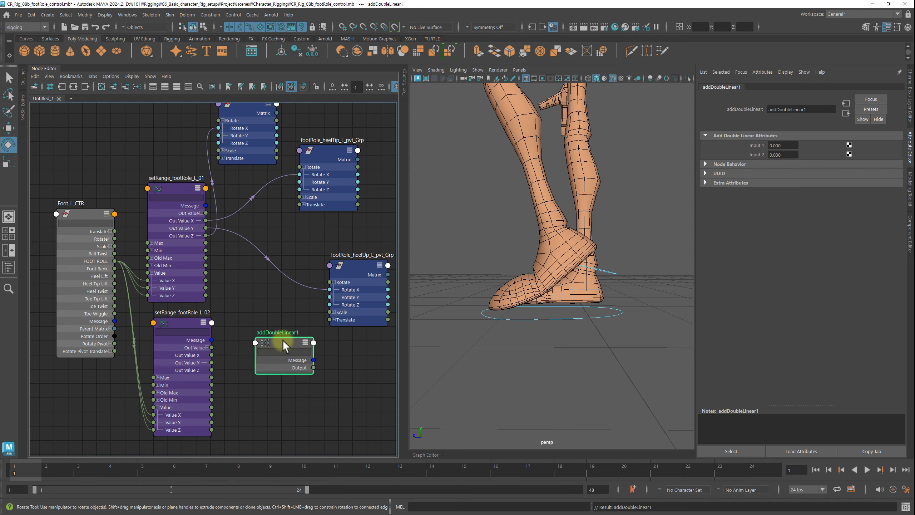
key(3)
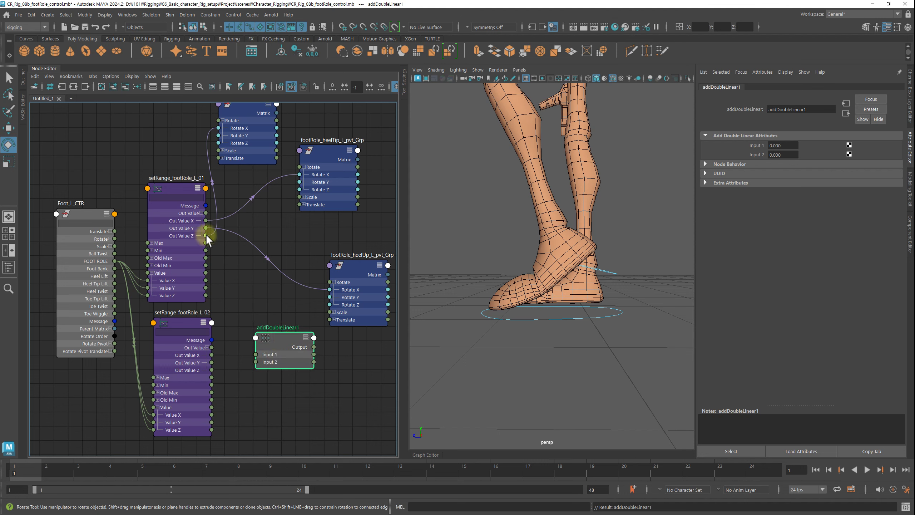
drag(205, 228, 256, 354)
drag(212, 362, 256, 361)
Set setRange_footRole_L_02's Min Y to -20 and compare it with setRange_footRole_L_01
click(182, 332)
double_click(814, 186)
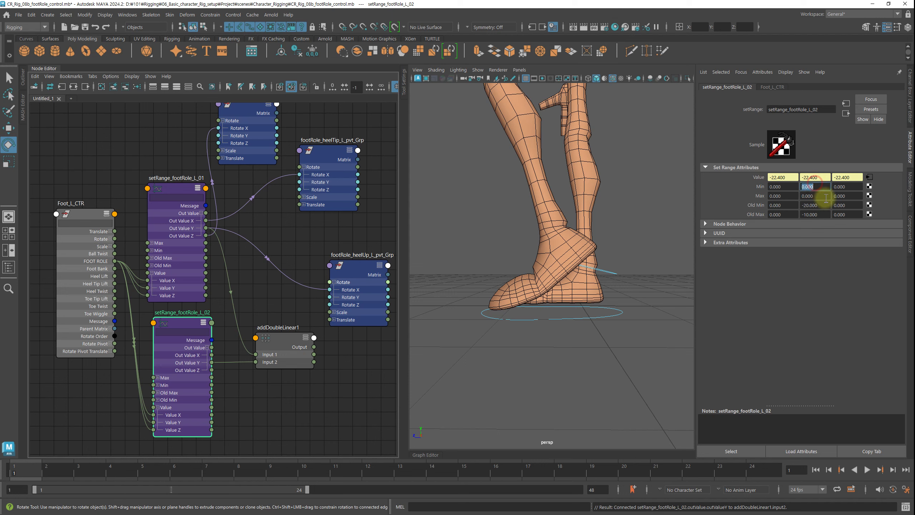
text(-20)
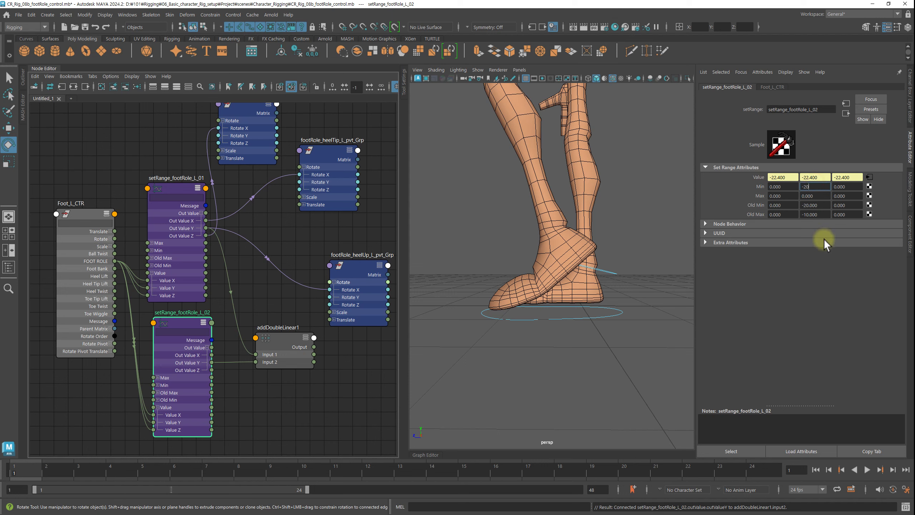
key(Return)
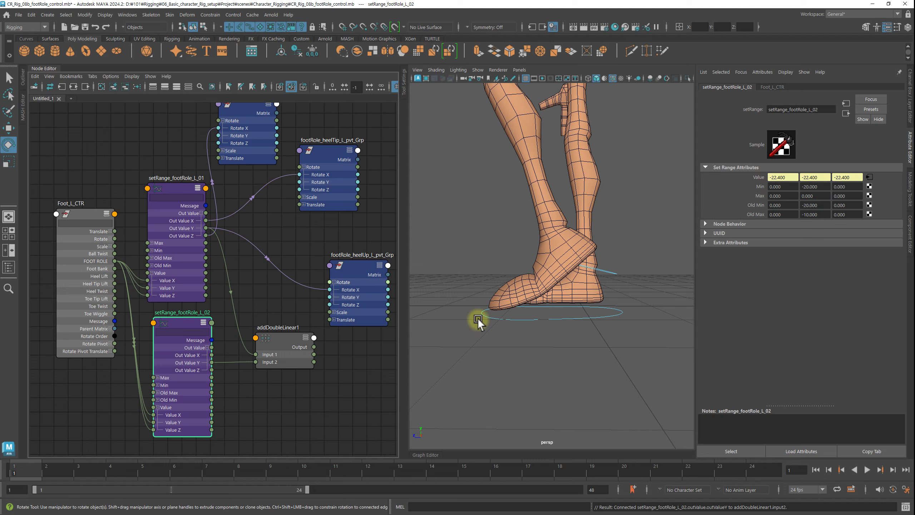
click(182, 187)
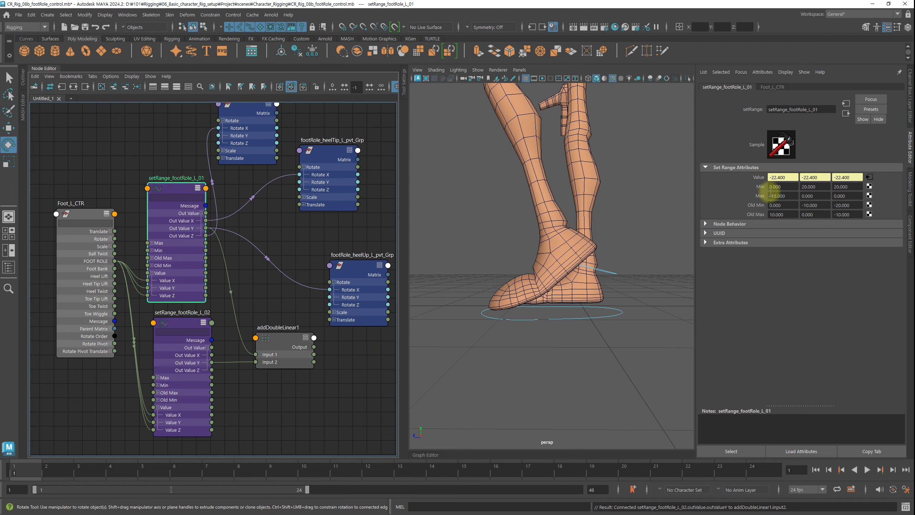
click(193, 317)
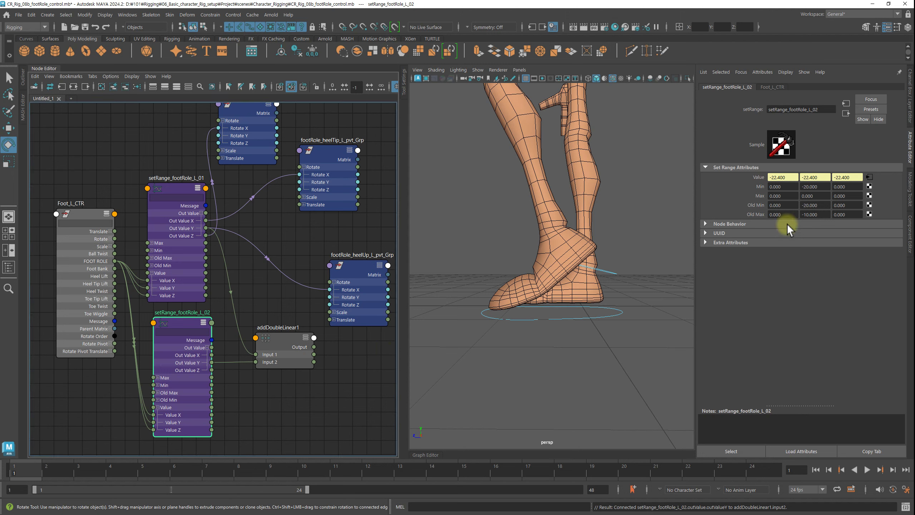
Move addDoubleLinear1 beside the heelUp pivot node and show Foot_L_CTR's channels
mouse_move(278, 336)
mouse_down()
mouse_move(257, 324)
mouse_move(330, 289)
mouse_up()
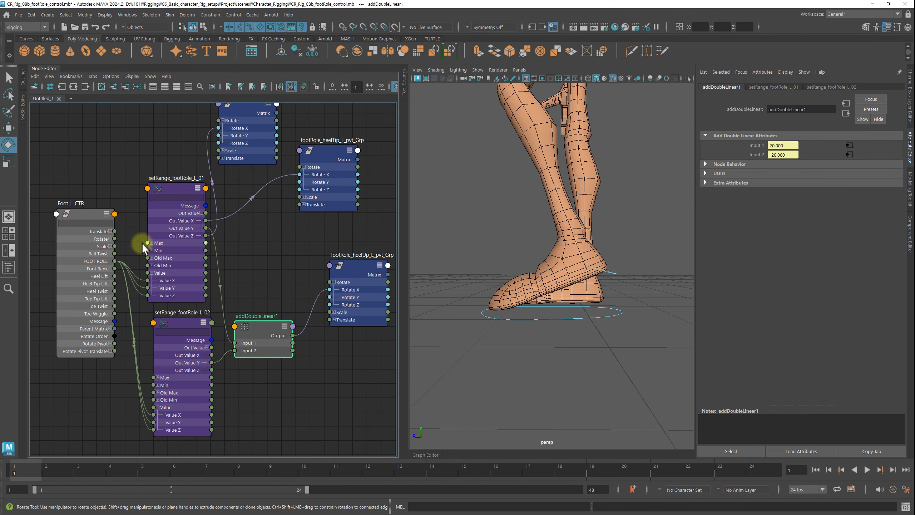
click(102, 220)
click(911, 113)
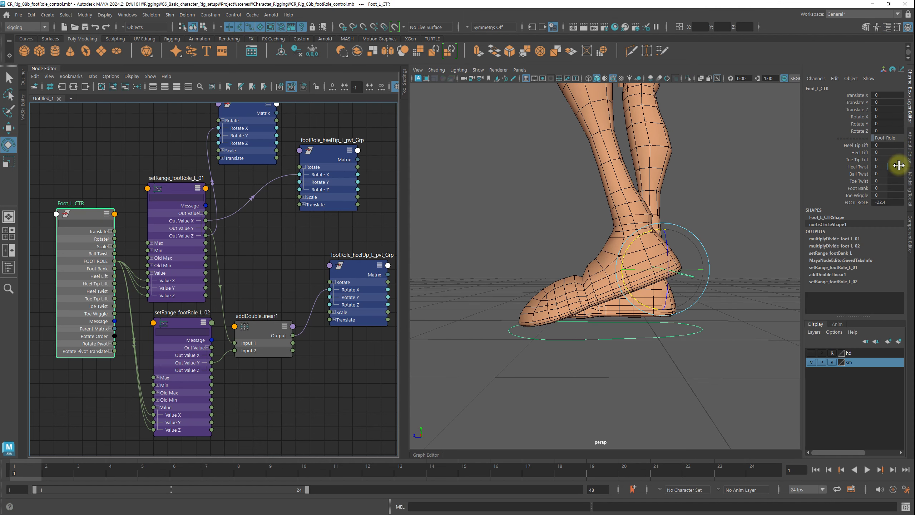
Slide FOOT ROLE back and forth around -23 and past zero to test heel lift and toe roll
click(858, 203)
mouse_move(627, 371)
middle_down()
mouse_move(538, 364)
mouse_move(738, 363)
mouse_move(664, 368)
middle_up()
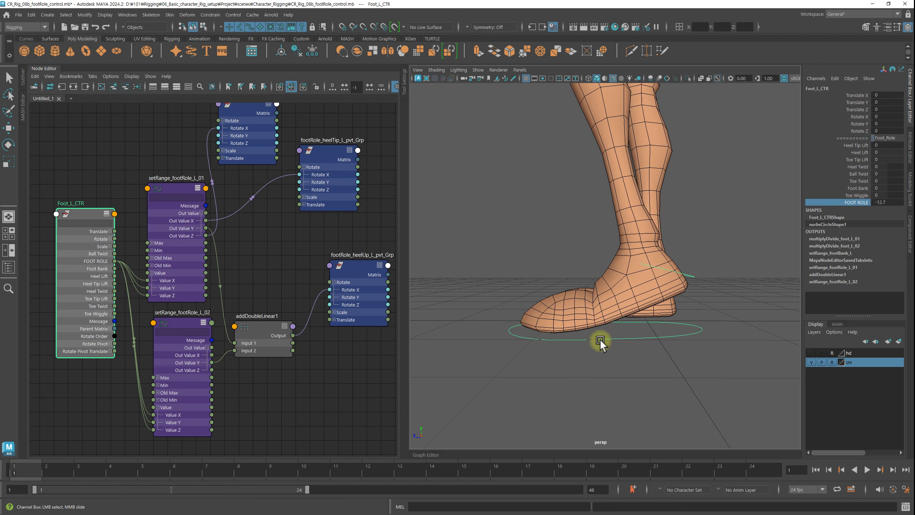
mouse_move(600, 341)
middle_down()
mouse_move(623, 363)
mouse_move(607, 359)
mouse_move(603, 329)
middle_up()
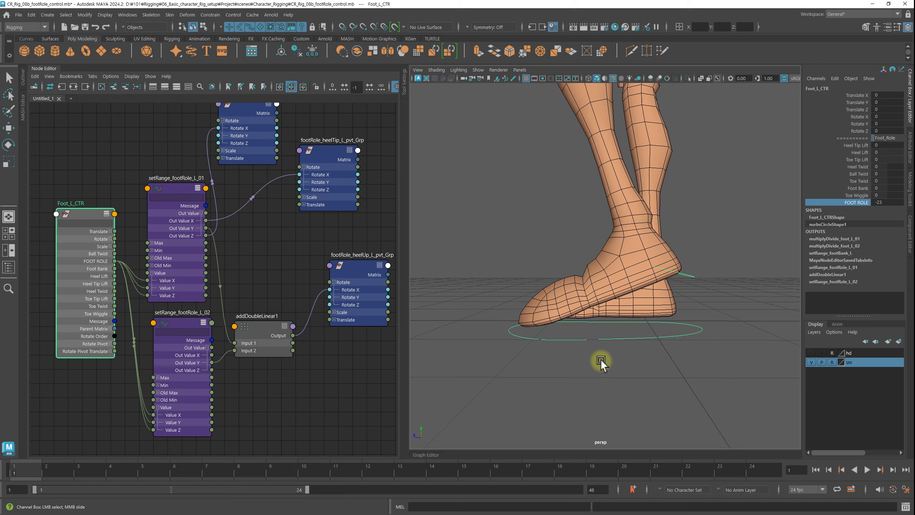
middle_drag(597, 363, 670, 368)
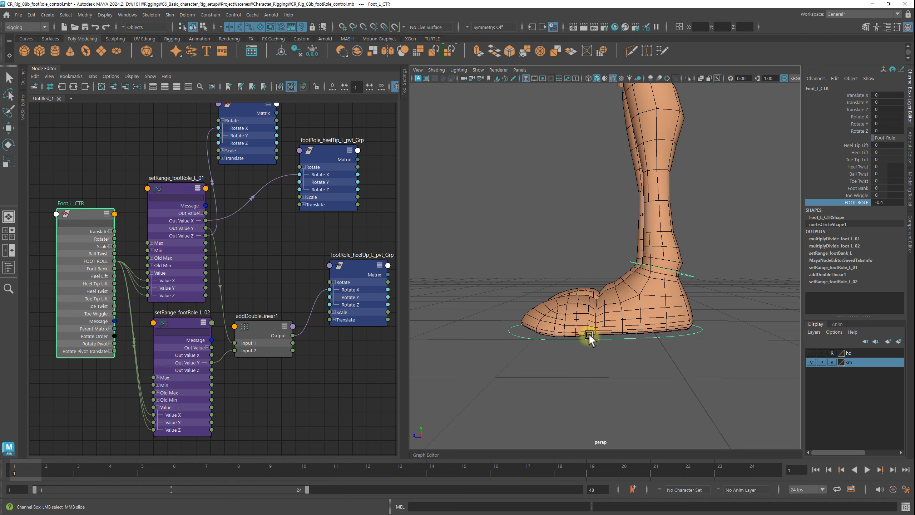
middle_drag(596, 346, 637, 350)
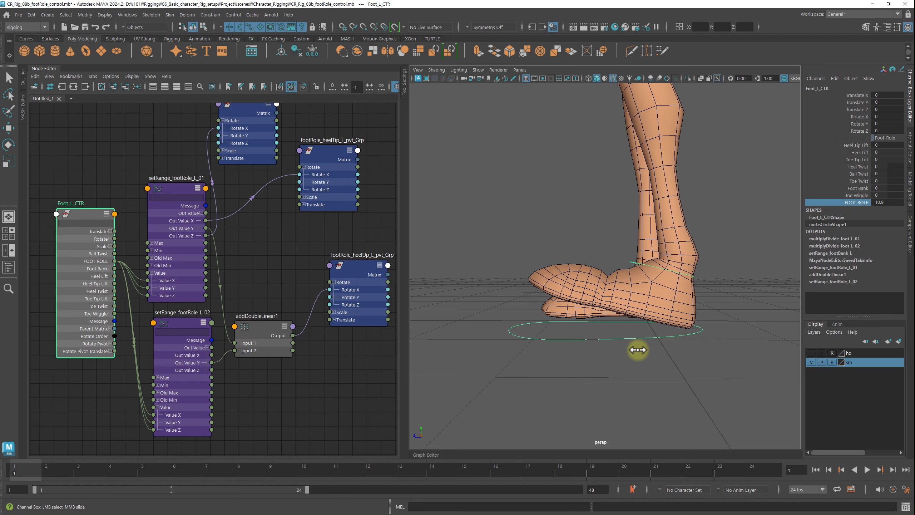
mouse_move(638, 349)
middle_down()
mouse_move(604, 357)
mouse_move(524, 346)
mouse_move(535, 343)
mouse_move(574, 348)
mouse_move(501, 351)
middle_up()
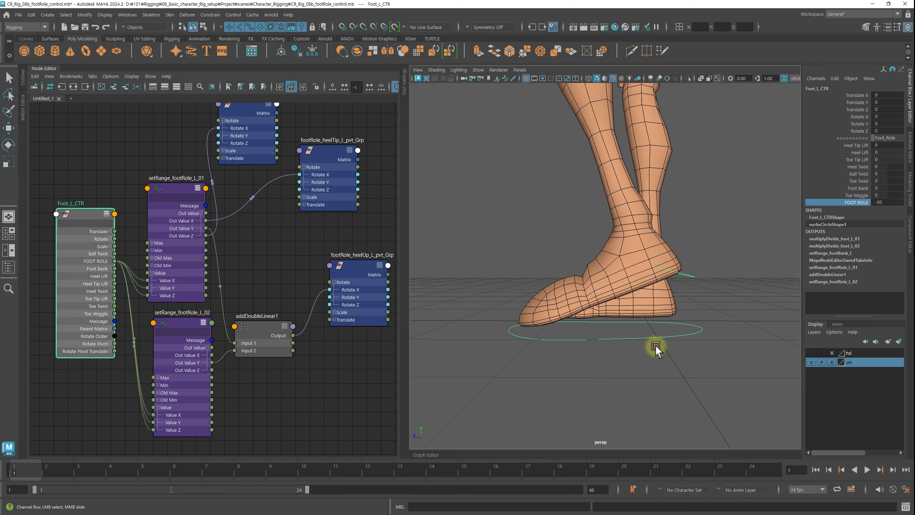
Rearrange the heelTip, toeTip pivot and addDoubleLinear1 nodes into a cleaner layout
scroll(285, 241, down, 2)
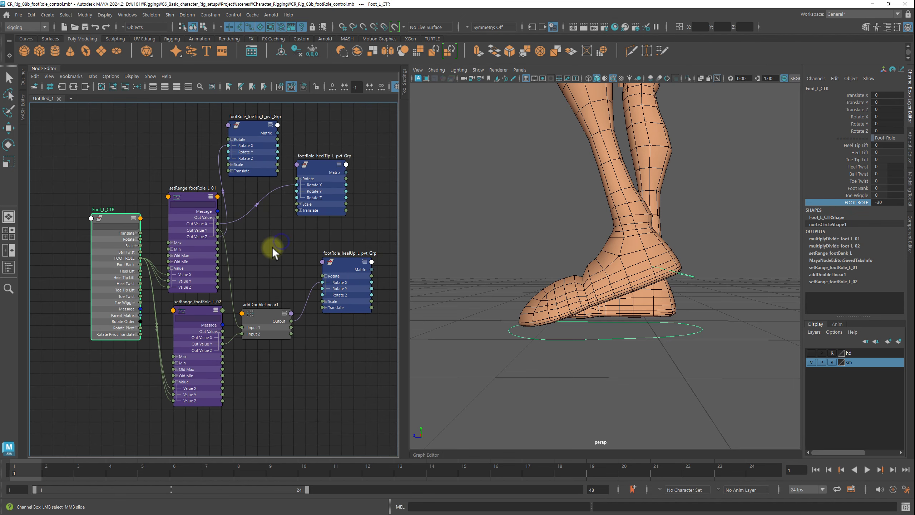
scroll(306, 235, up, 2)
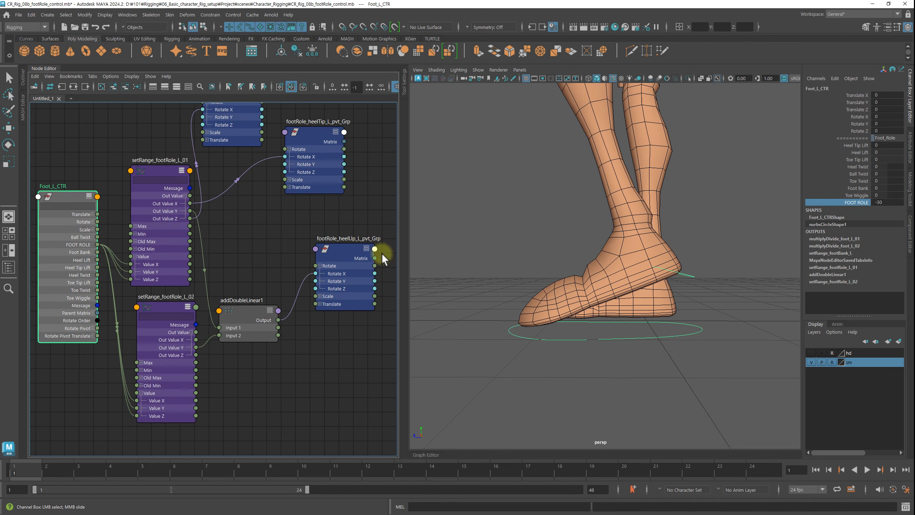
middle_drag(366, 174, 340, 188)
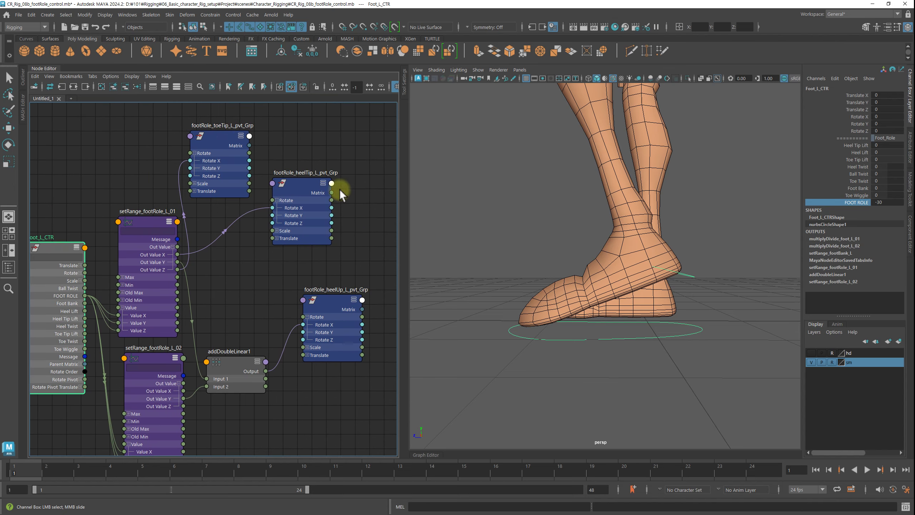
mouse_move(222, 128)
mouse_down()
mouse_move(294, 298)
mouse_move(362, 216)
mouse_up()
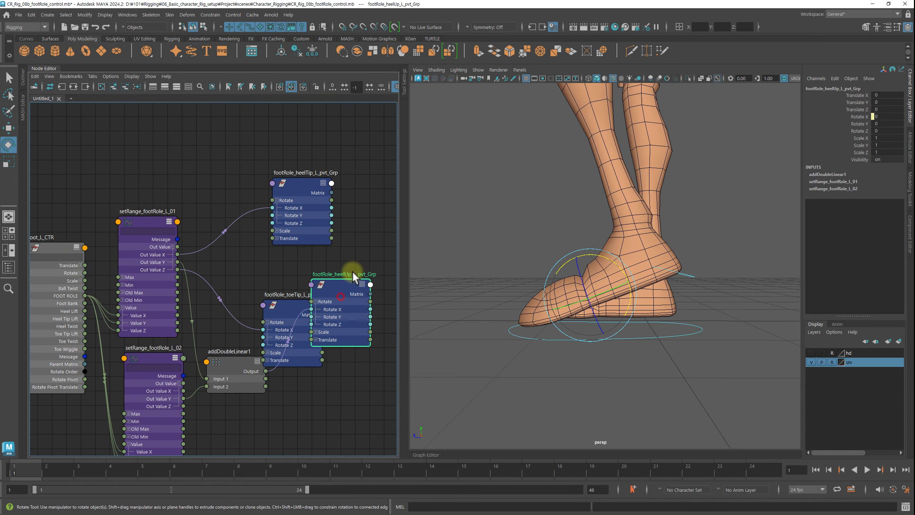
key(e)
drag(290, 177, 283, 138)
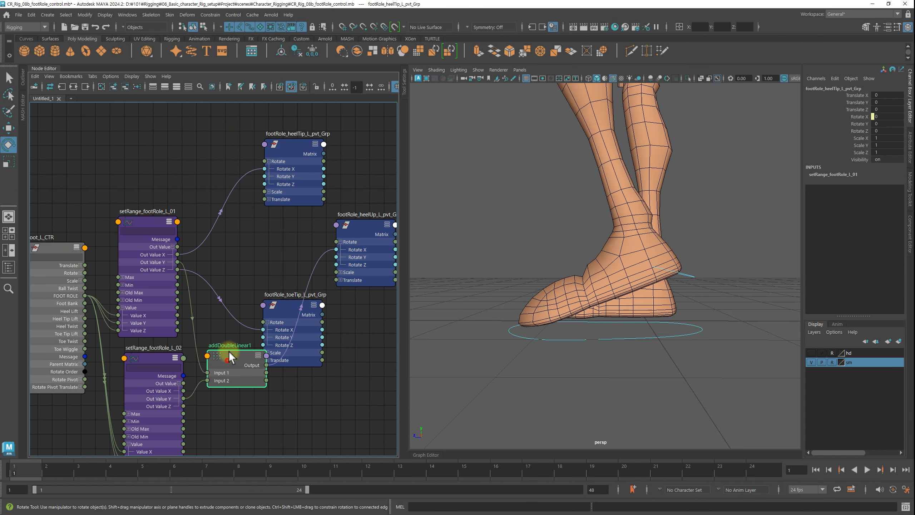
drag(228, 359, 249, 242)
drag(290, 301, 316, 345)
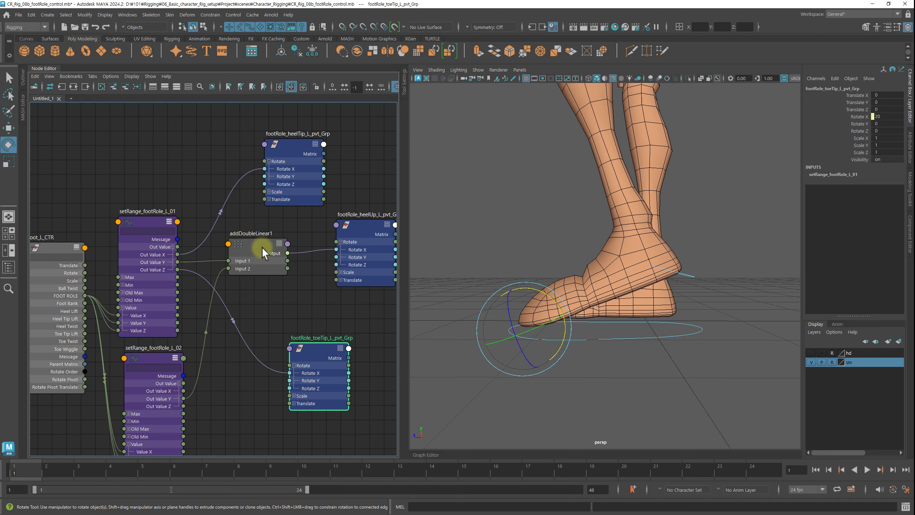
drag(260, 241, 273, 244)
Rename addDoubleLinear1 to addDoubleLinear_footRole_L_01 and show setRange_footRole_L_02's full attributes
double_click(280, 240)
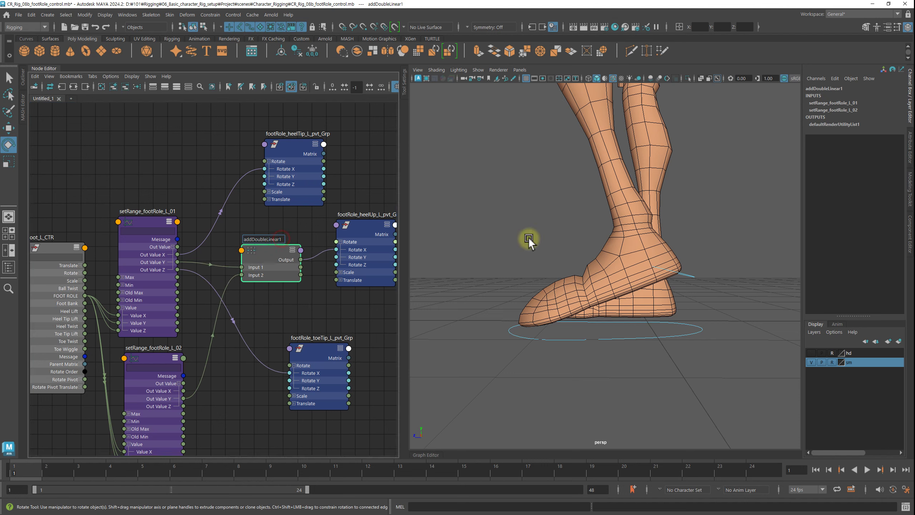
key(BackSpace)
text(_f)
text(ootRo)
text(le_L)
text(_01)
key(Return)
click(153, 359)
key(ctrl+a)
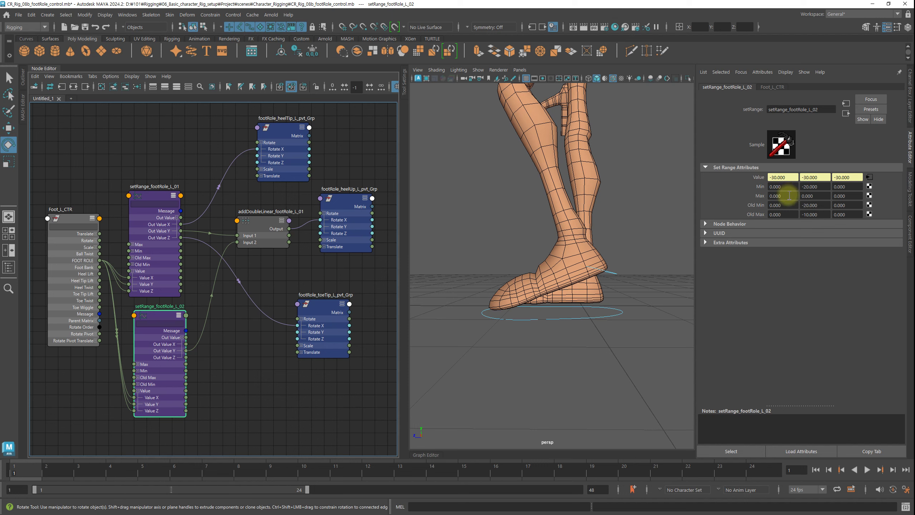
Enter -20 and -30 as setRange_footRole_L_02's Old Max and Old Min X, then compare other nodes
click(785, 214)
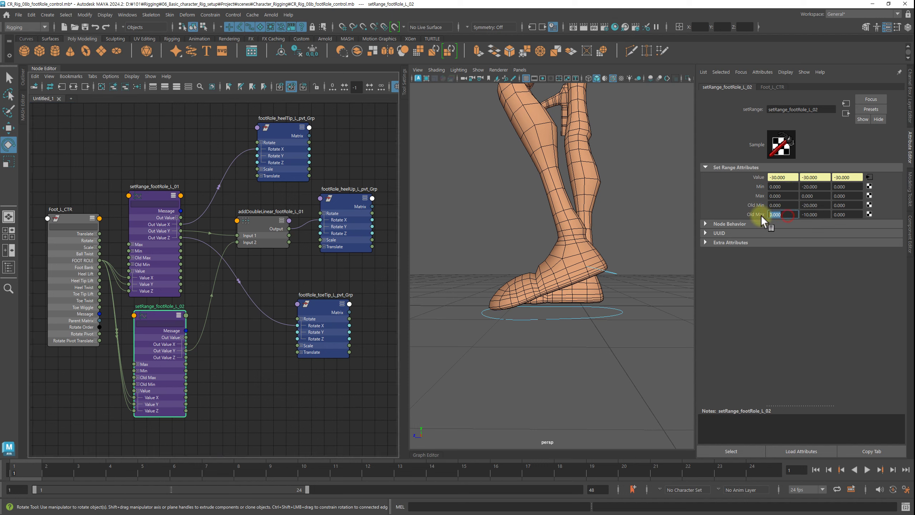
text(-20)
click(782, 206)
text(-30)
key(Return)
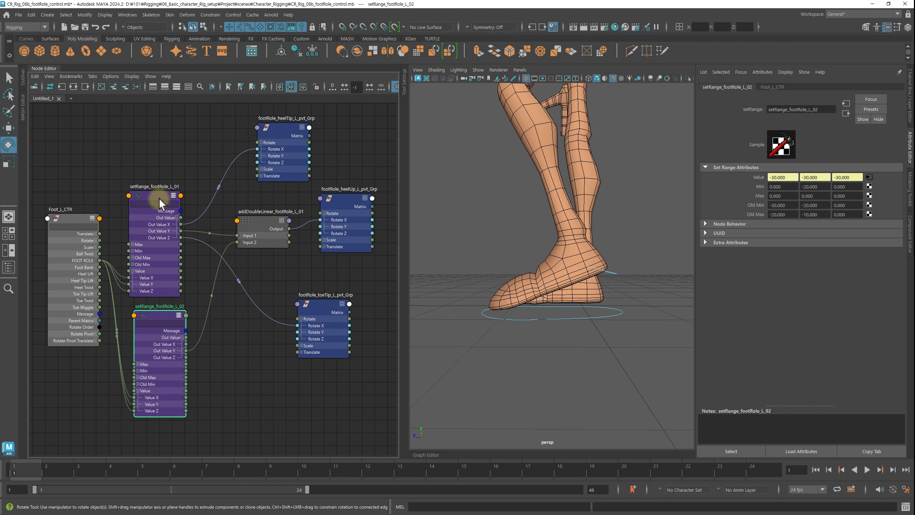
click(159, 197)
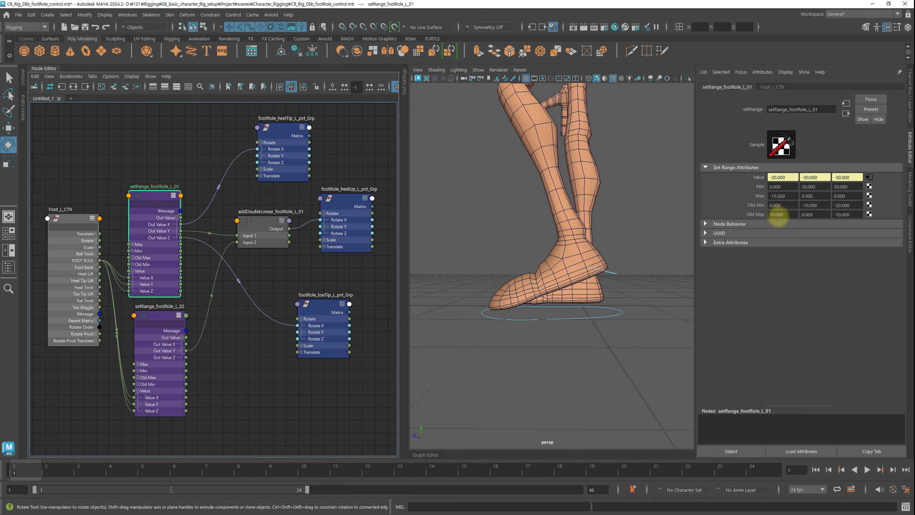
click(328, 303)
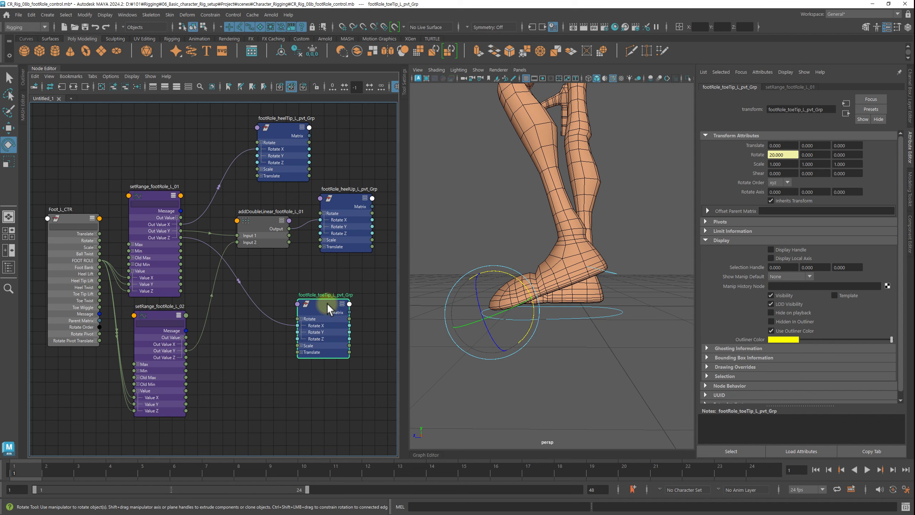
click(164, 302)
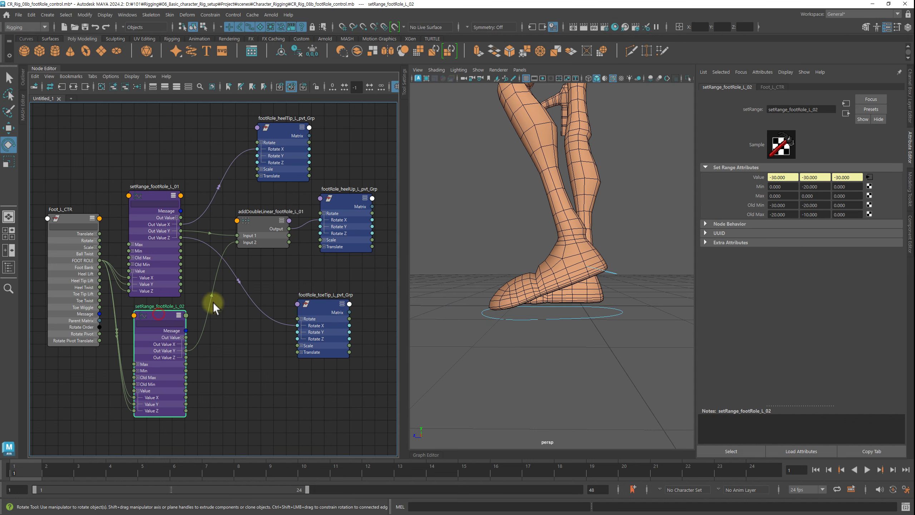
drag(165, 315, 159, 318)
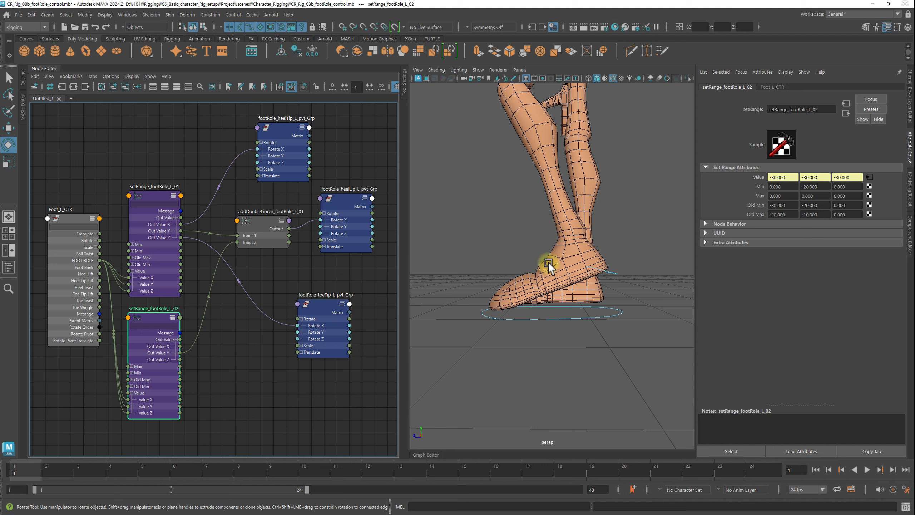
Reset Old Max/Min X to 0 and set Old Max Z to -20 and Old Min Z to -30
click(778, 214)
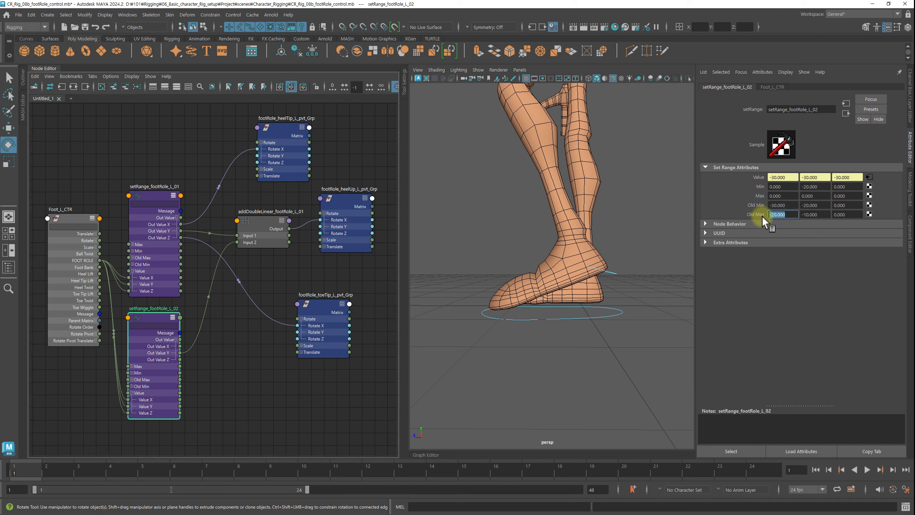
text(0)
click(789, 205)
text(0)
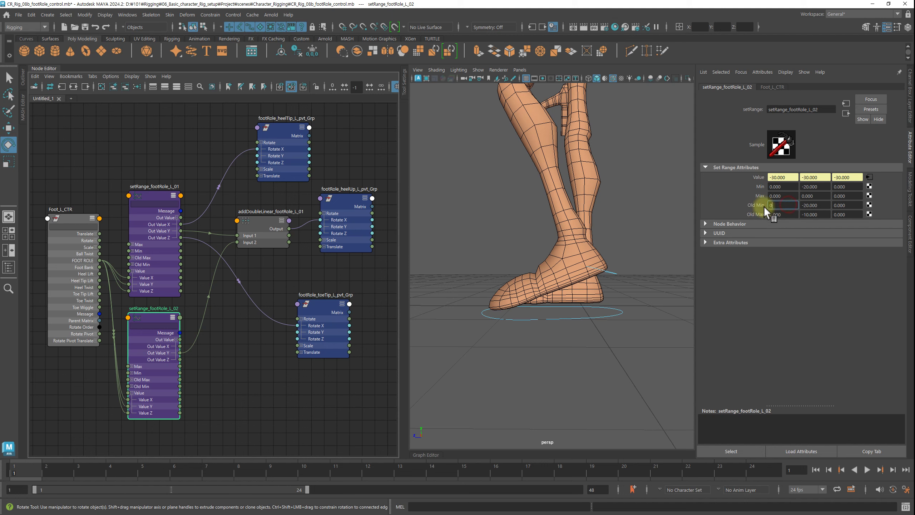
click(856, 215)
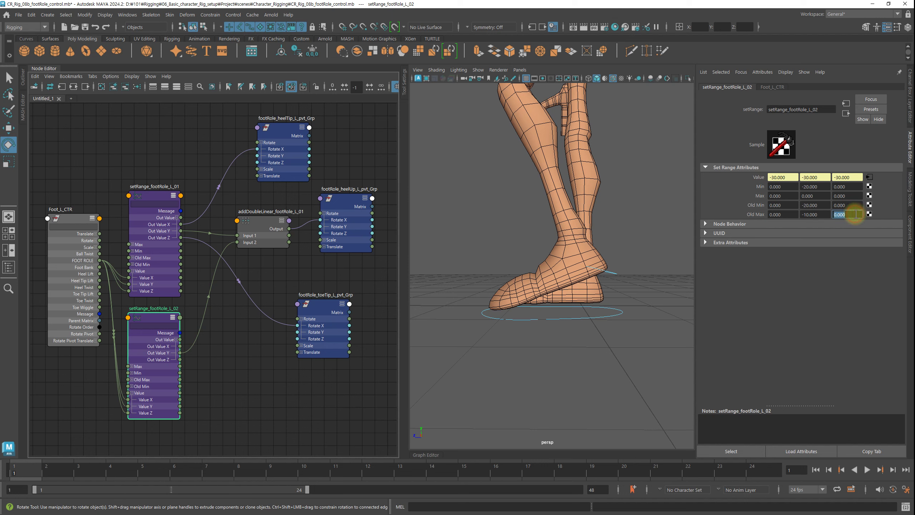
text(-20)
click(847, 205)
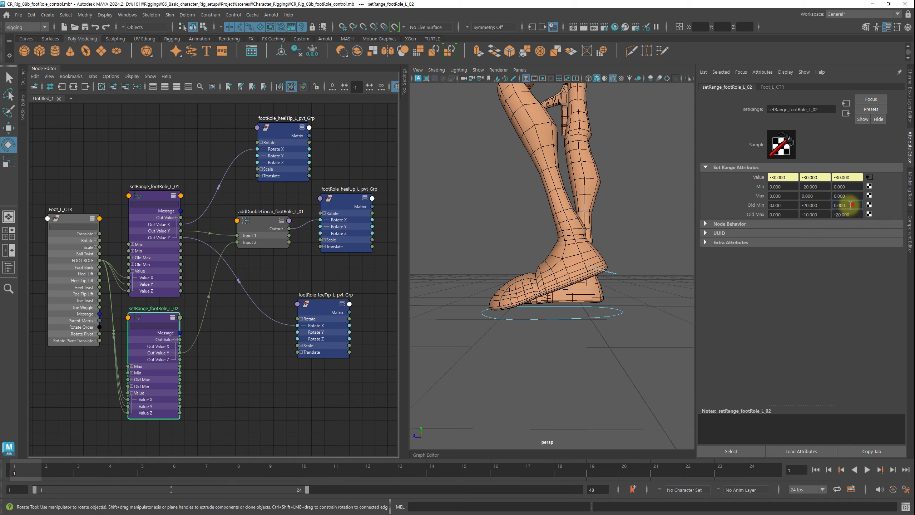
text(-30)
key(Return)
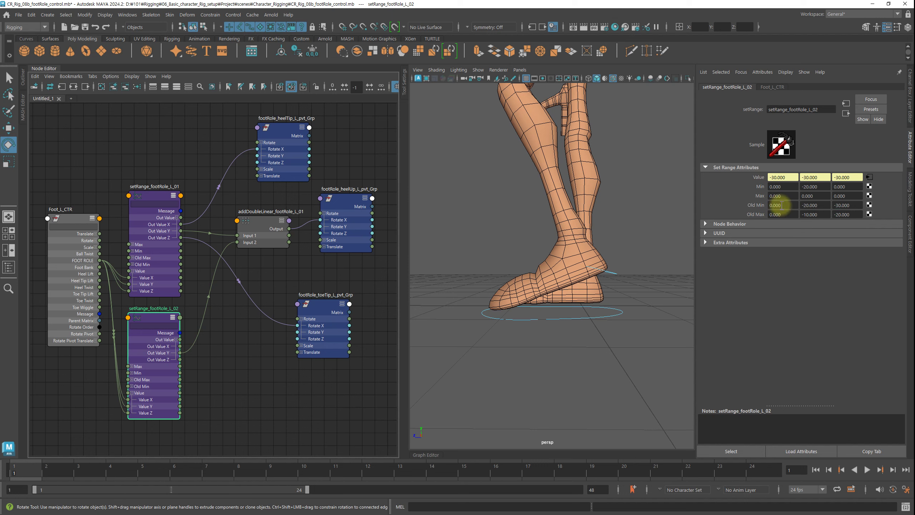
Set setRange_footRole_L_02's Min Z to -20 after comparing with setRange_footRole_L_01
click(161, 195)
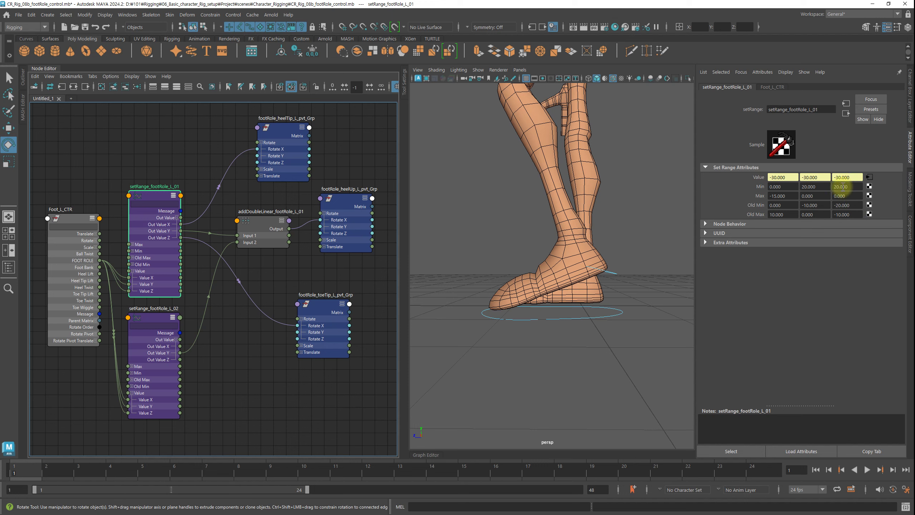
click(155, 317)
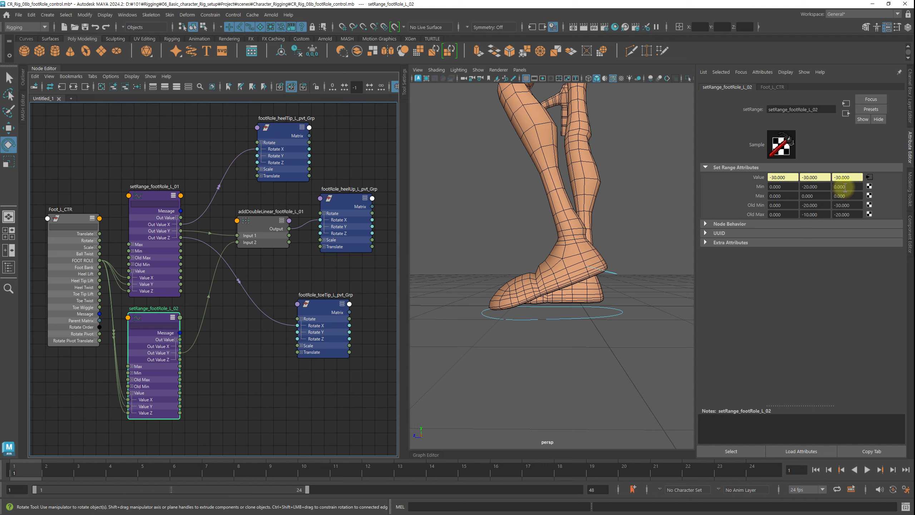
click(849, 187)
text(-20)
key(Return)
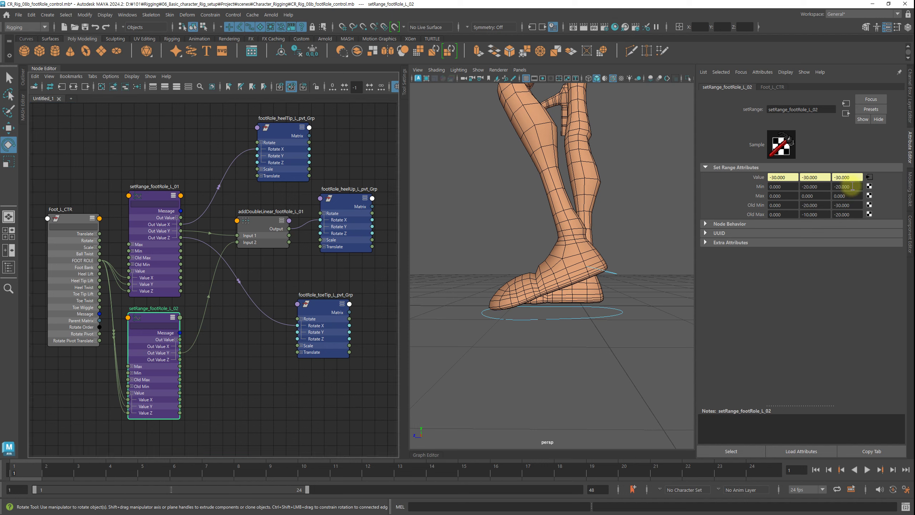
drag(319, 300, 329, 302)
Create another addDoubleLinear node fed by setRange_footRole_L_01 Out Value Z, then select Foot_L_CTR
click(236, 346)
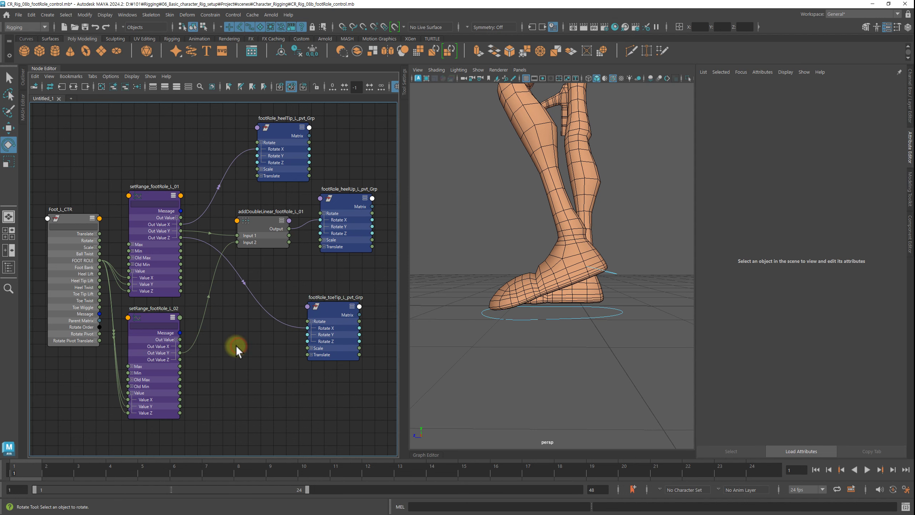
key(Tab)
text(addDouble)
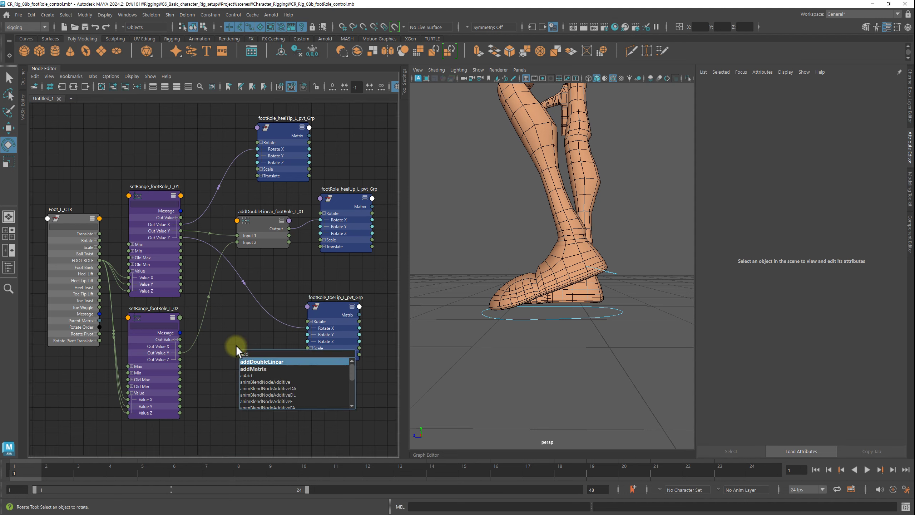
key(Return)
click(283, 355)
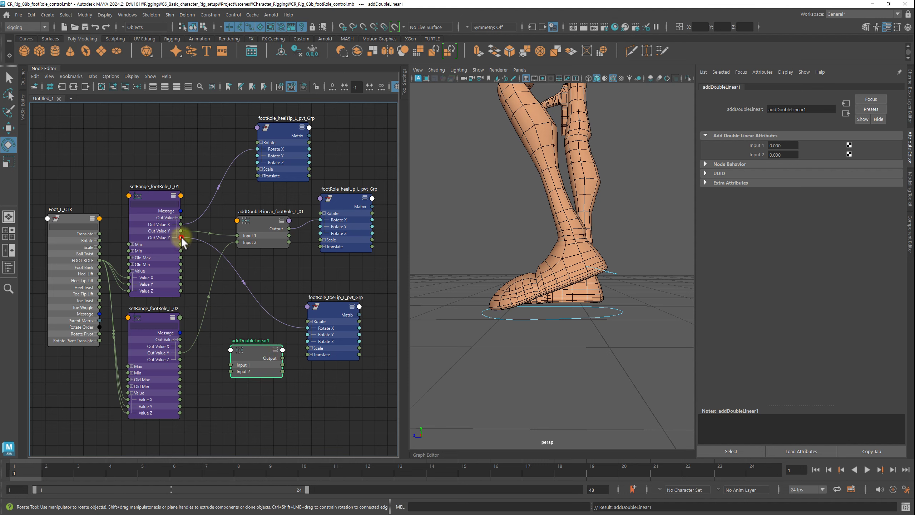
mouse_move(181, 238)
mouse_down()
mouse_move(231, 372)
mouse_move(290, 302)
mouse_move(312, 334)
mouse_up()
drag(242, 348, 248, 339)
click(76, 216)
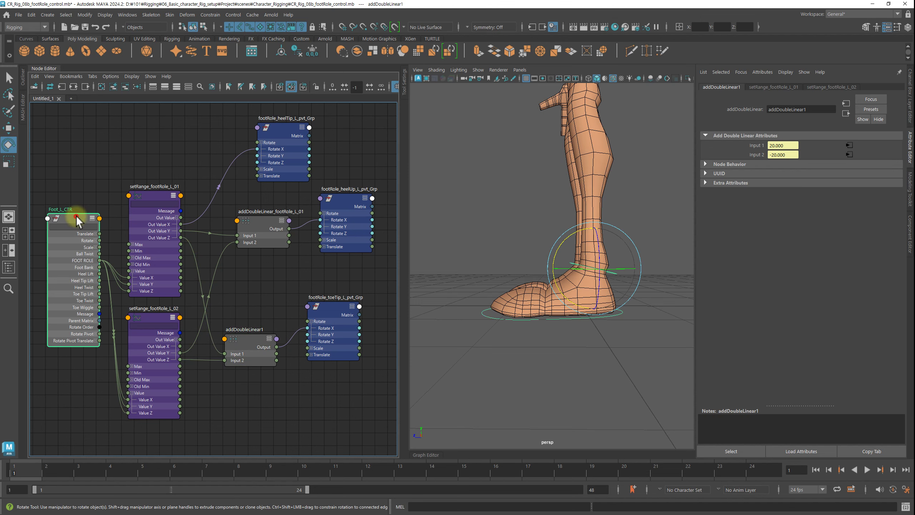
click(908, 121)
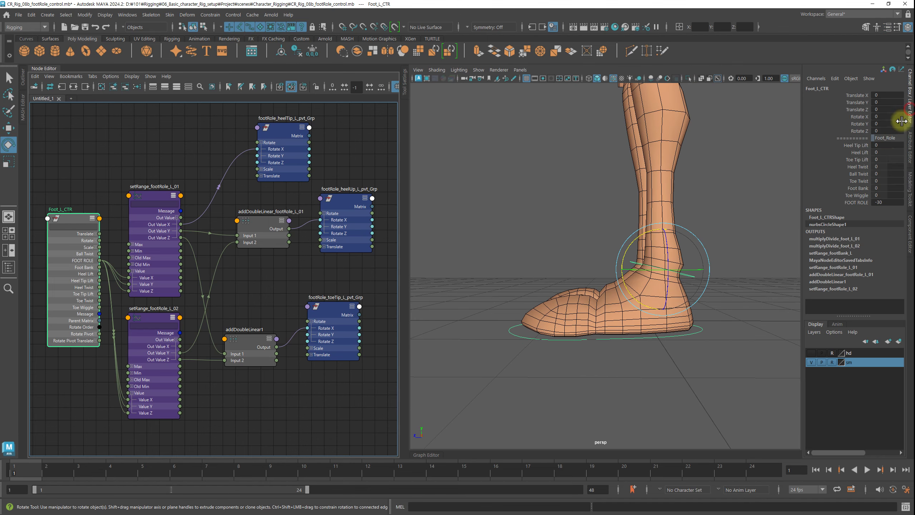
Test FOOT ROLE from 9.3 down to -30.2, then reset it to 0
click(857, 202)
mouse_move(581, 340)
middle_down()
mouse_move(731, 339)
mouse_move(558, 344)
middle_up()
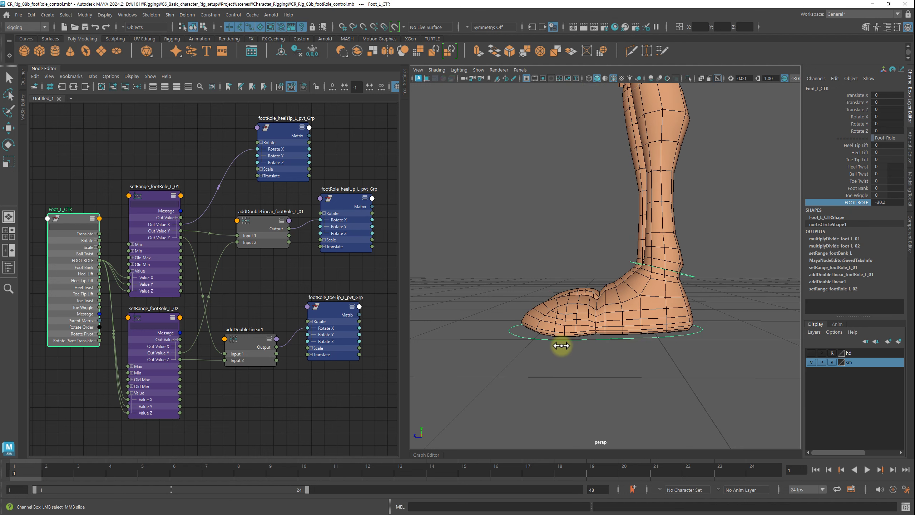
double_click(884, 202)
text(0)
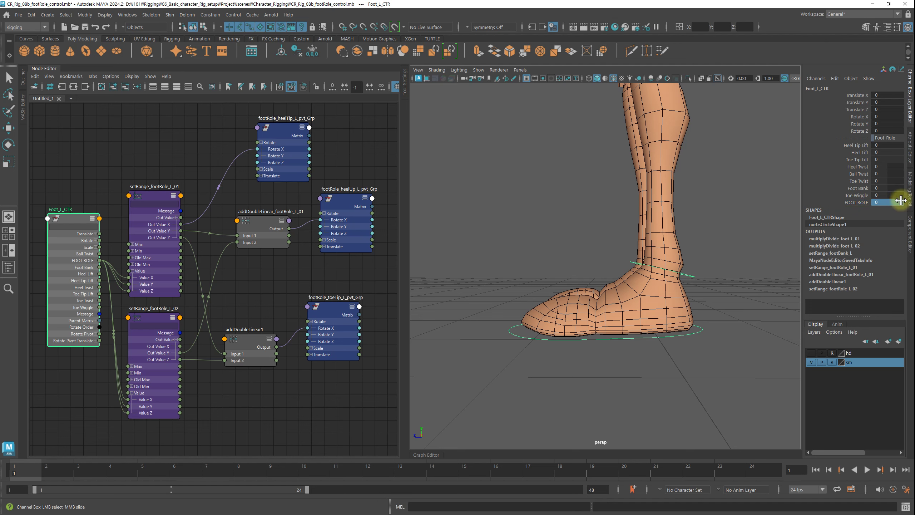
click(835, 78)
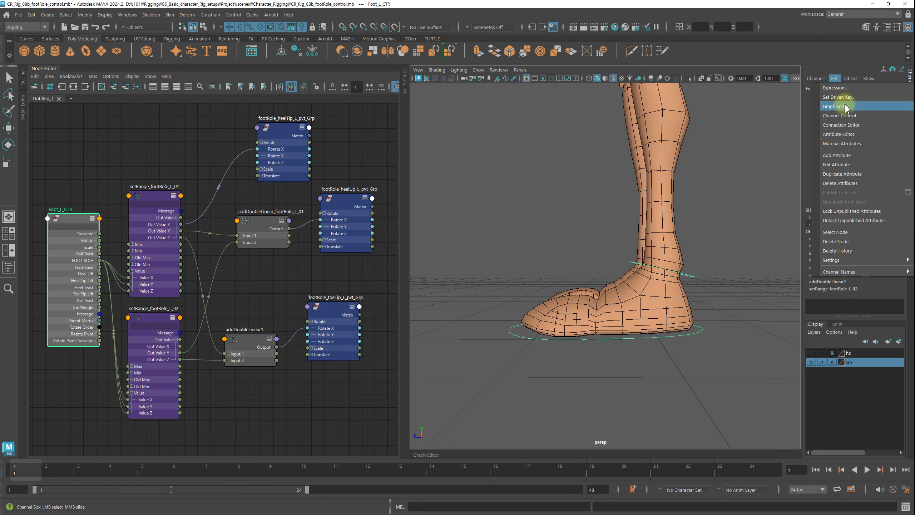
Give FOOT_ROLE a maximum of 10 and minimum of -30 in Edit Attribute, then close it
click(836, 164)
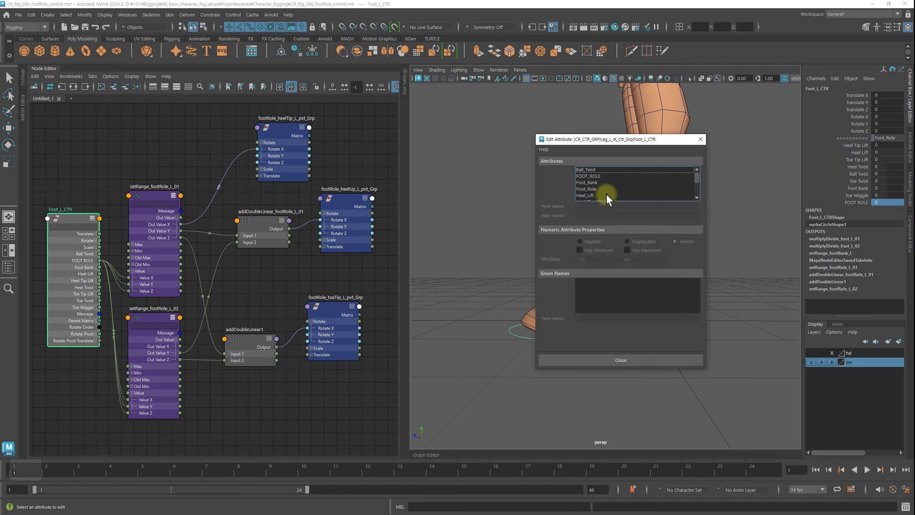
click(591, 176)
click(612, 249)
click(640, 252)
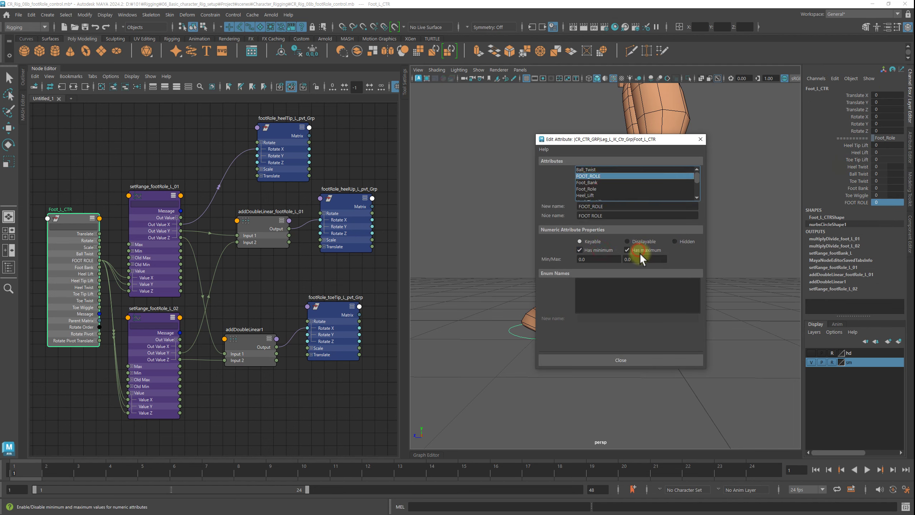
text(10)
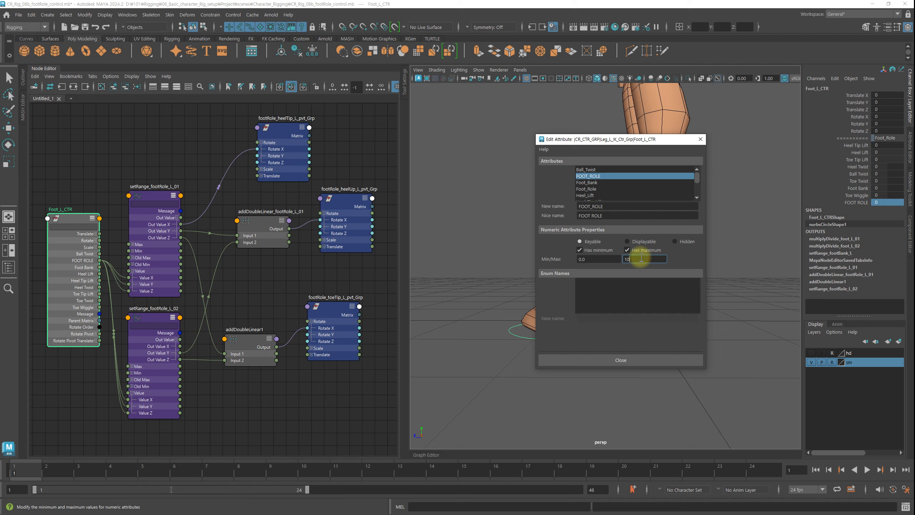
click(580, 258)
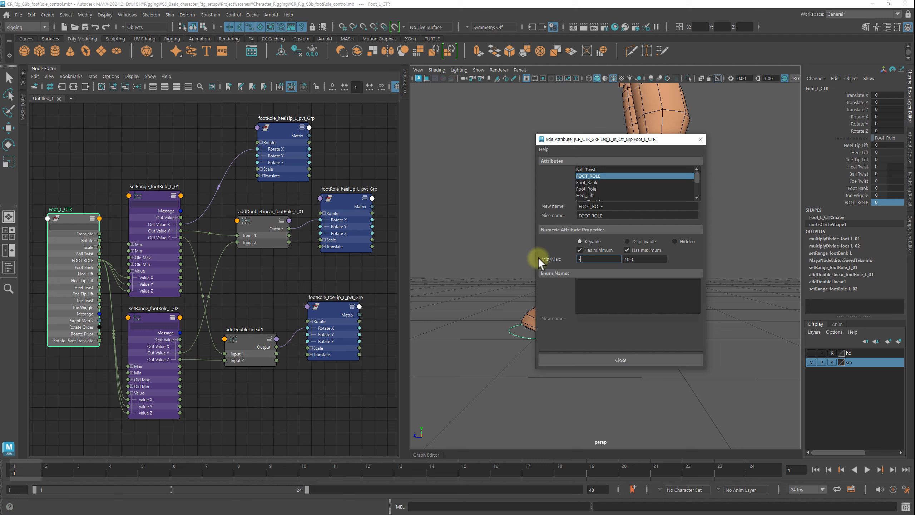
text(-30)
key(Return)
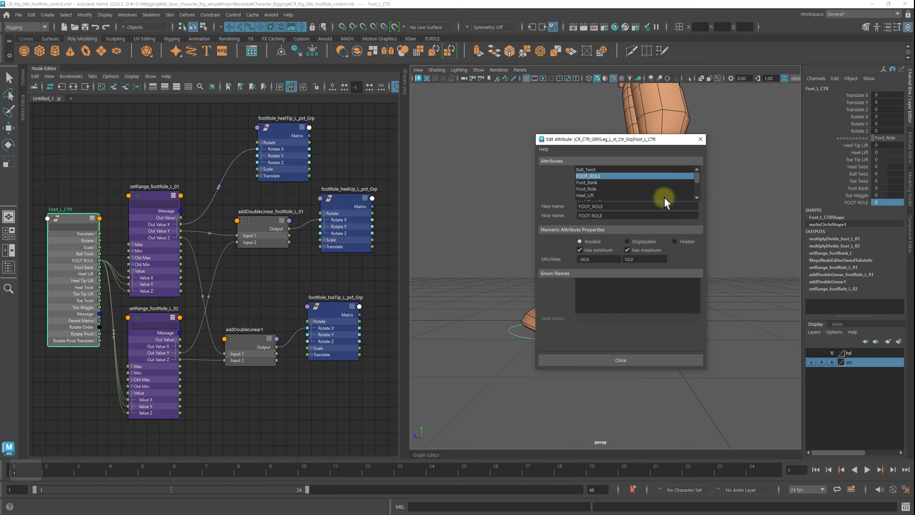
click(626, 359)
click(856, 202)
Drag FOOT ROLE up to test the foot roll, then reset it to 0
mouse_move(596, 360)
middle_down()
mouse_move(699, 357)
mouse_move(574, 360)
mouse_move(729, 361)
middle_up()
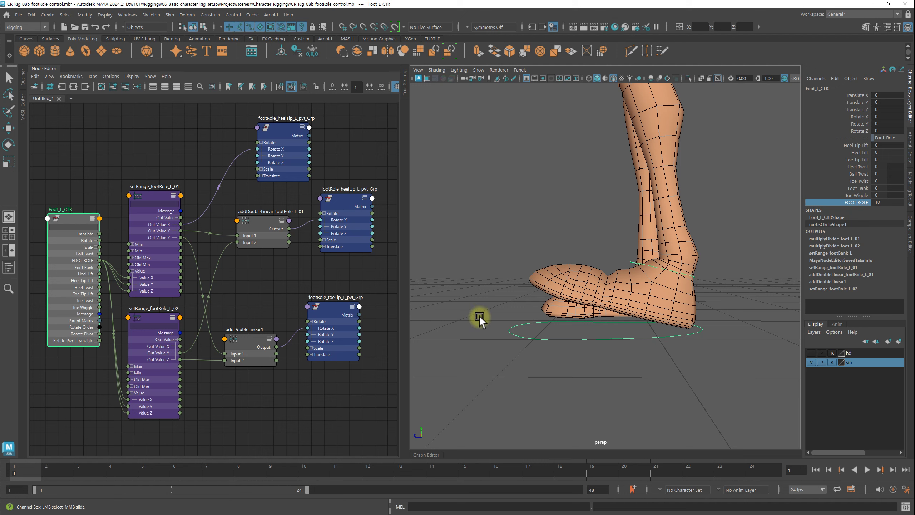
double_click(882, 203)
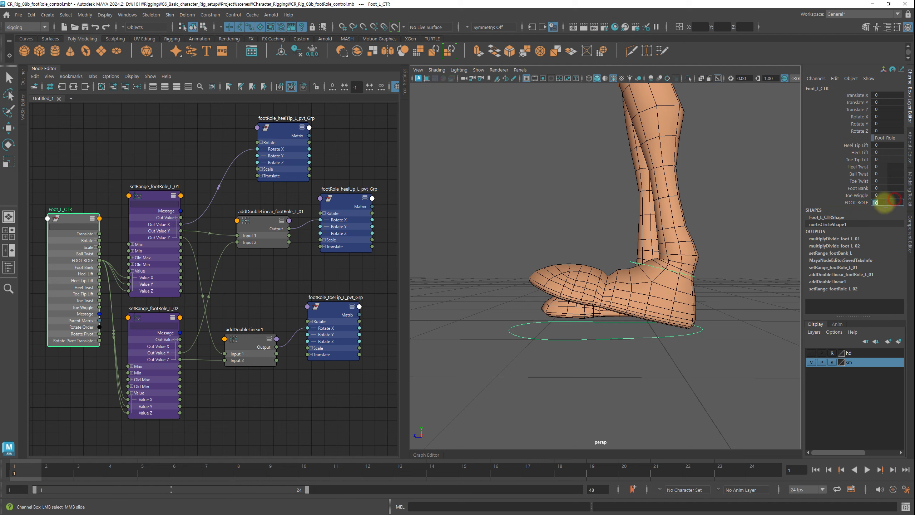
text(0)
key(Return)
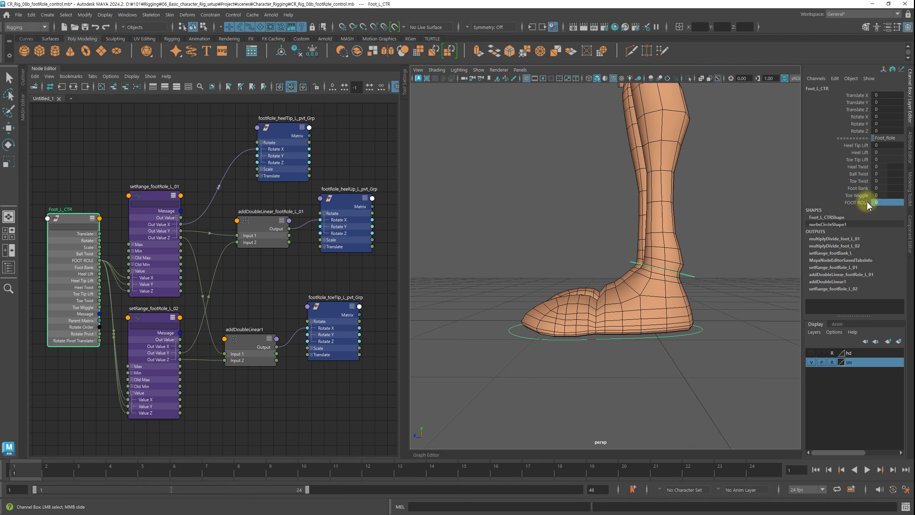
Slide FOOT ROLE down to its -30 limit, orbit to inspect, and show the Outliner
click(867, 202)
mouse_move(582, 347)
middle_down()
mouse_move(647, 345)
mouse_move(542, 351)
middle_up()
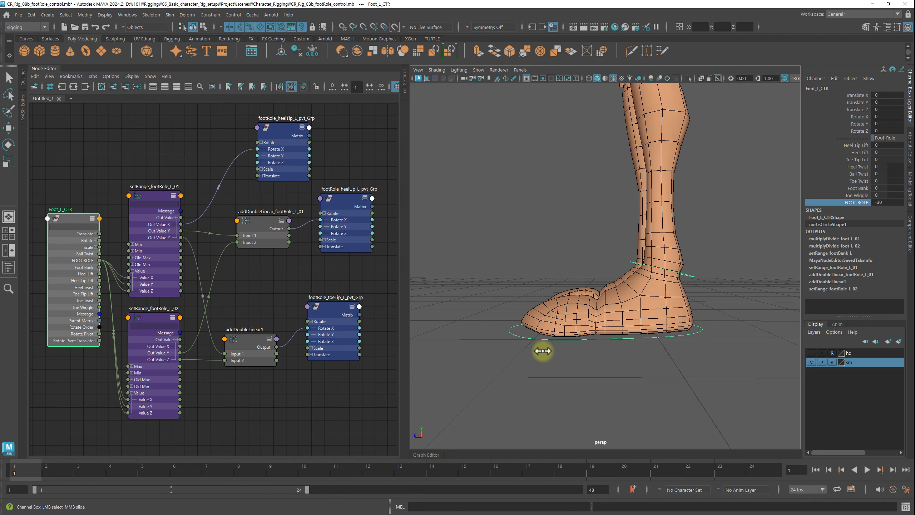
mouse_move(521, 351)
middle_down()
mouse_move(695, 358)
mouse_move(515, 360)
middle_up()
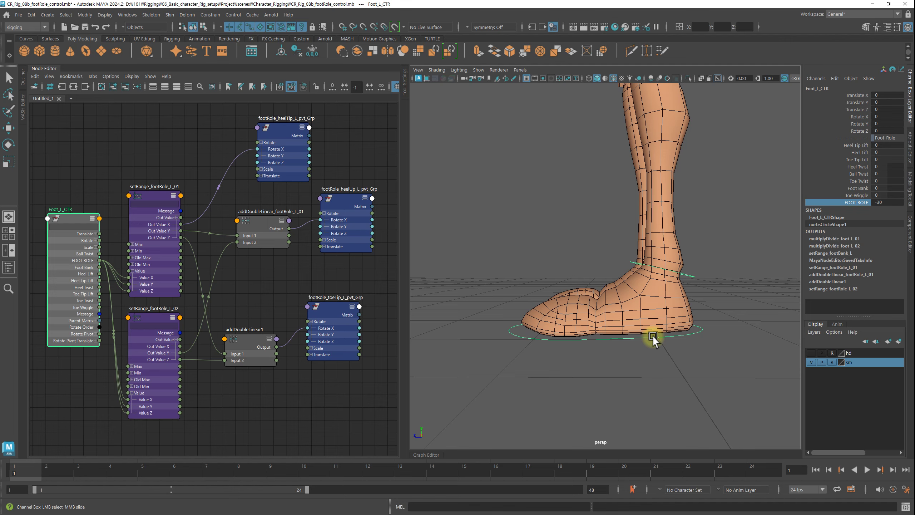
mouse_move(650, 310)
alt+mouse_down()
mouse_move(642, 301)
mouse_move(674, 313)
mouse_move(689, 307)
mouse_move(531, 353)
alt+mouse_up()
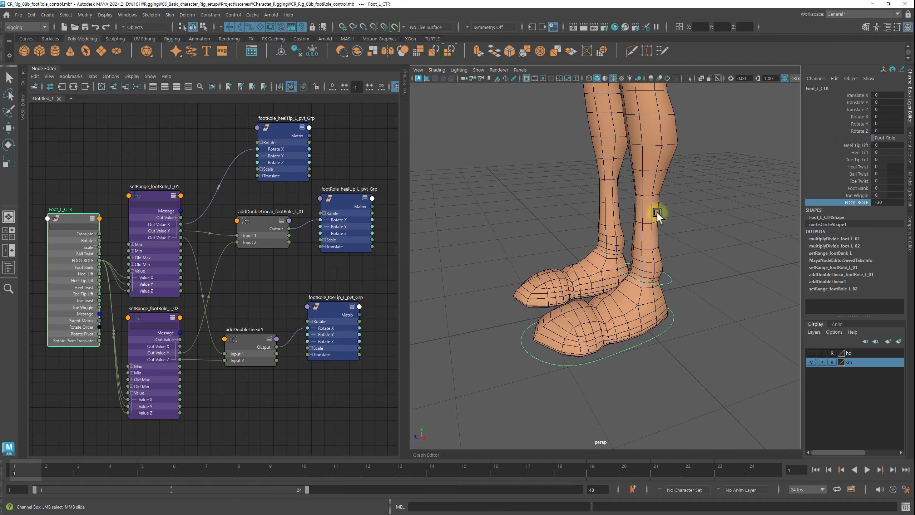
click(22, 77)
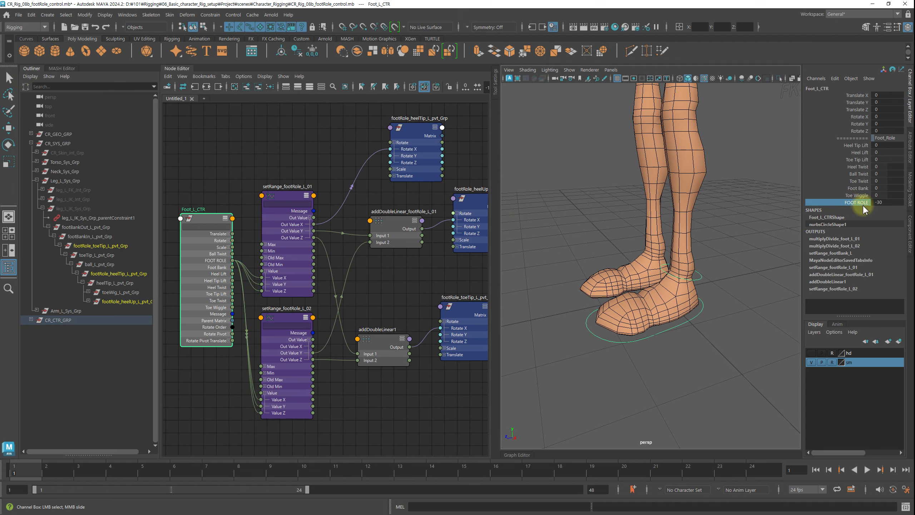
Reset FOOT ROLE to 0 and reframe the viewport and node graph around the feet
click(877, 203)
text(-30)
text(0)
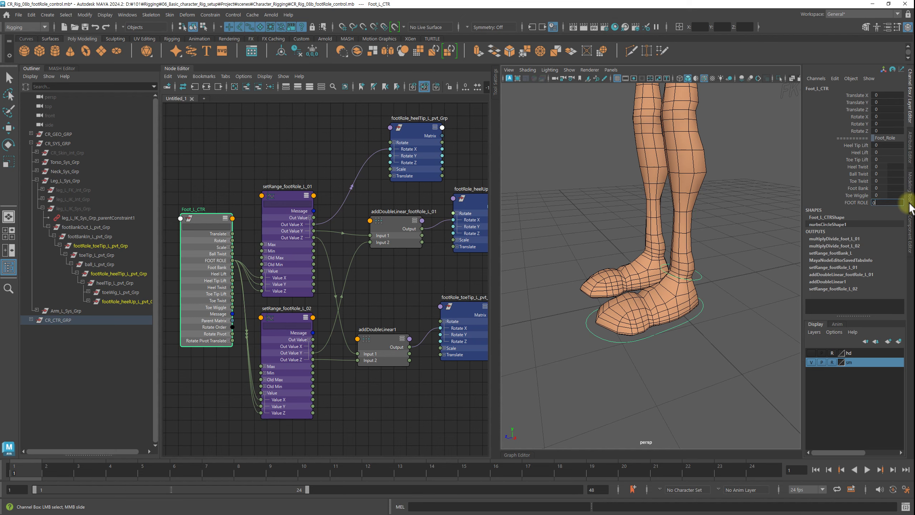
key(Return)
alt+right_drag(668, 304, 712, 294)
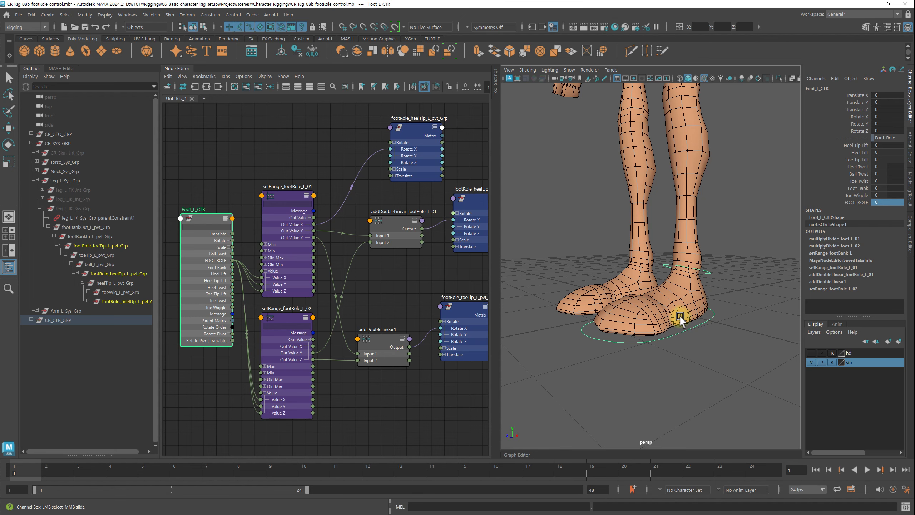
scroll(429, 277, down, 2)
scroll(400, 241, down, 1)
scroll(384, 266, down, 2)
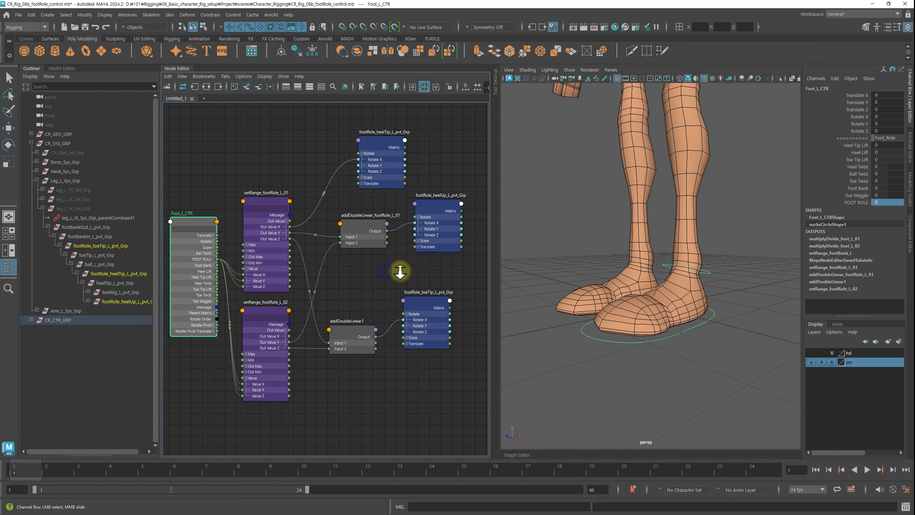
middle_drag(400, 271, 418, 270)
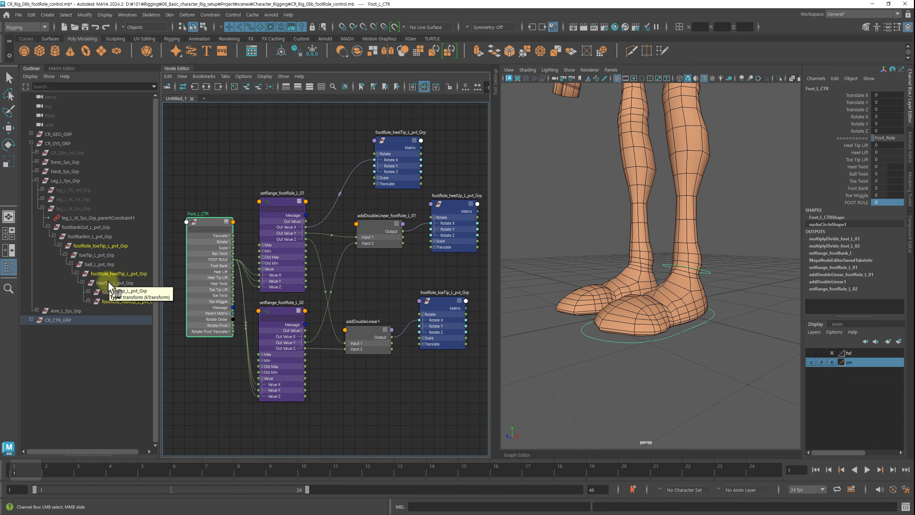
mouse_move(107, 281)
middle_down()
mouse_move(115, 253)
mouse_move(96, 242)
mouse_move(122, 298)
middle_up()
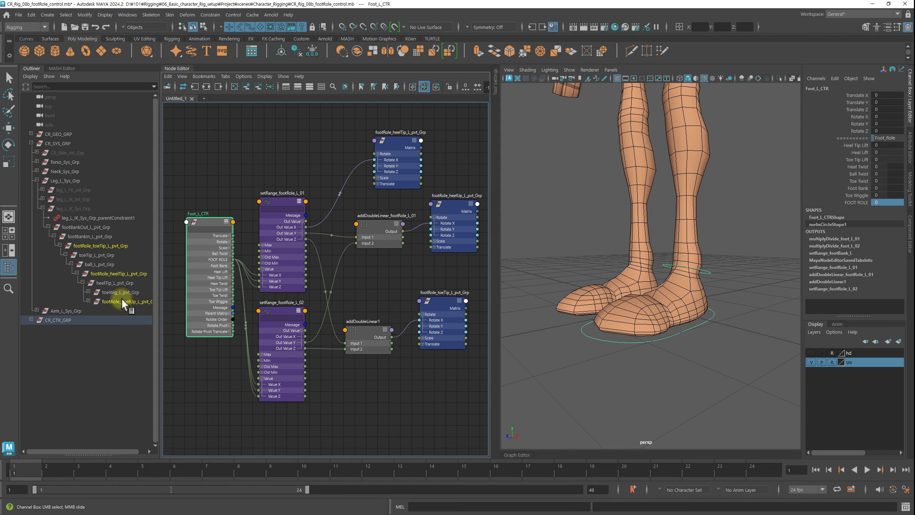
mouse_move(121, 298)
middle_down()
mouse_move(719, 259)
mouse_move(687, 310)
middle_up()
Raise Heel Lift to test the heel, reset it to 0, and reselect FOOT ROLE
click(860, 153)
mouse_move(646, 324)
middle_down()
mouse_move(674, 321)
mouse_move(643, 322)
mouse_move(646, 338)
middle_up()
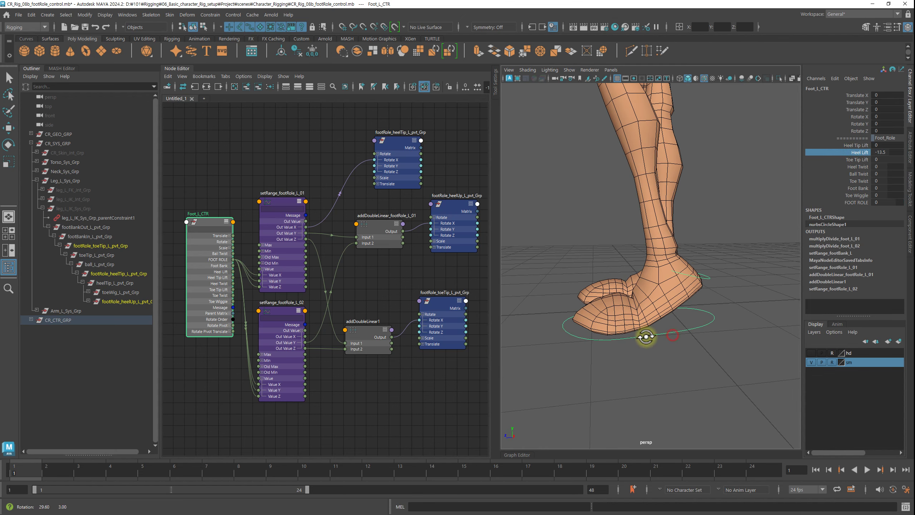
double_click(888, 153)
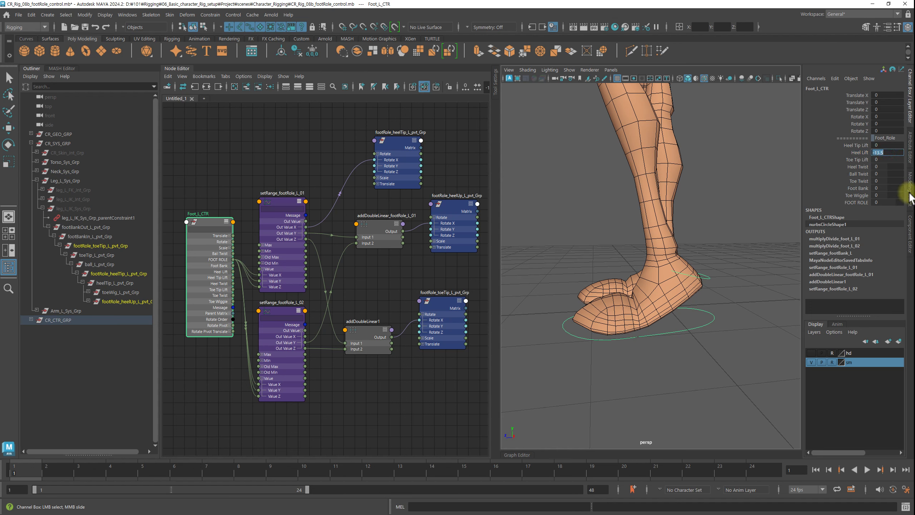
text(0)
key(Return)
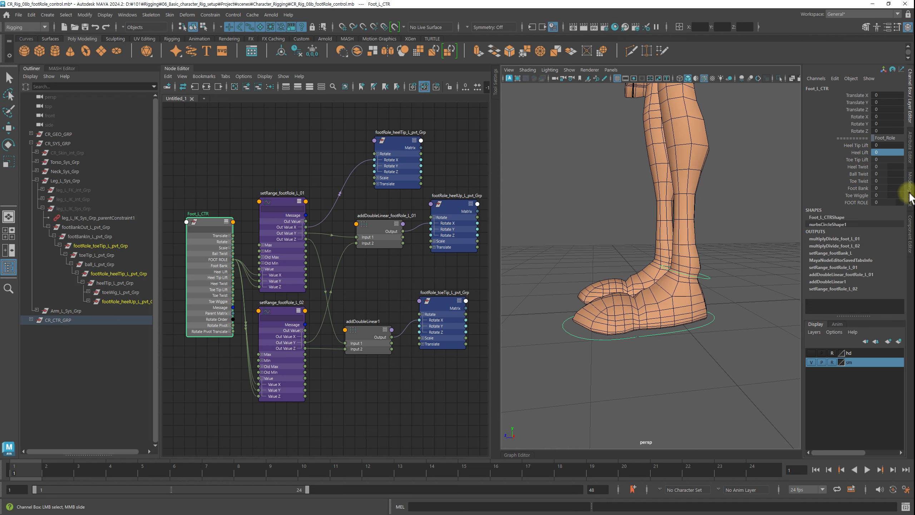
click(861, 203)
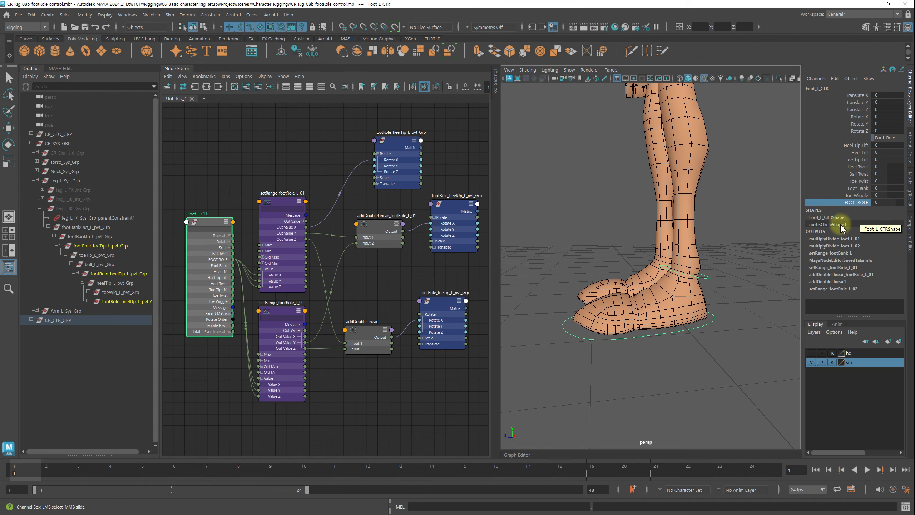
scroll(659, 282, up, 2)
scroll(695, 287, up, 2)
scroll(706, 301, down, 2)
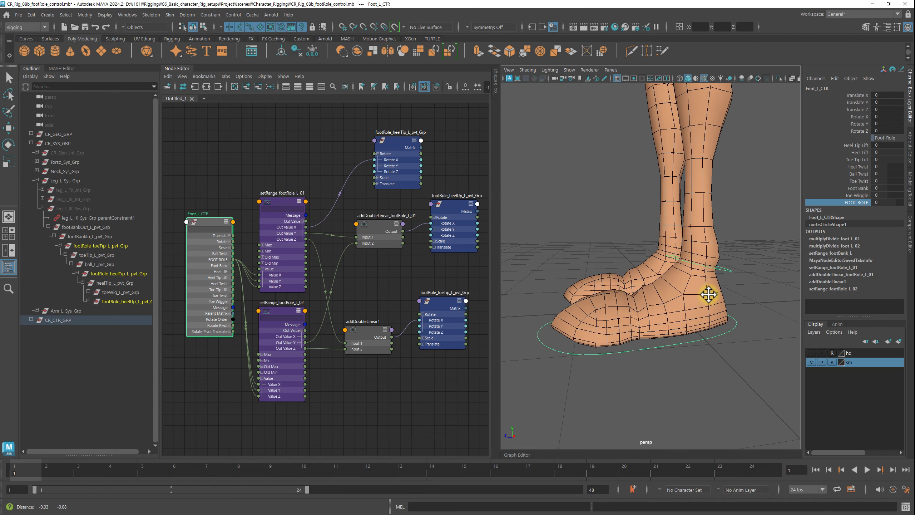
scroll(710, 305, down, 1)
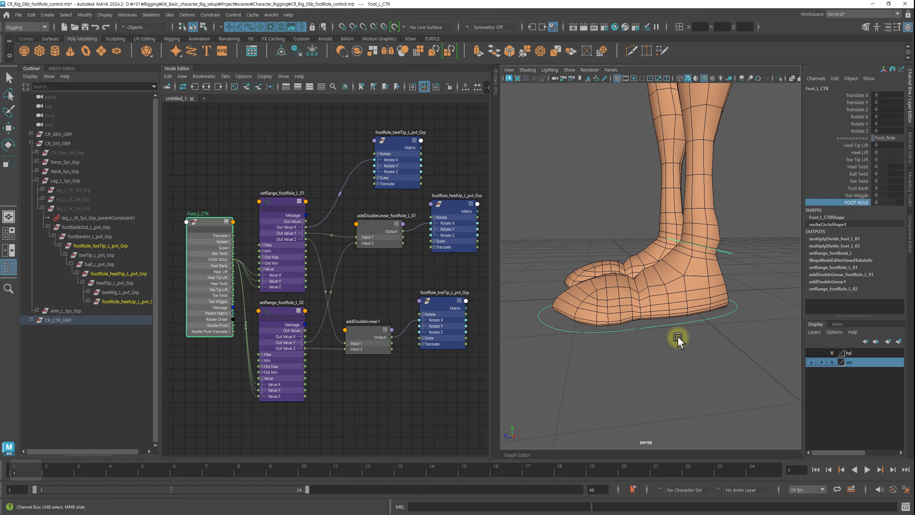
mouse_move(640, 357)
alt+mouse_down()
mouse_move(596, 264)
mouse_move(675, 265)
alt+mouse_up()
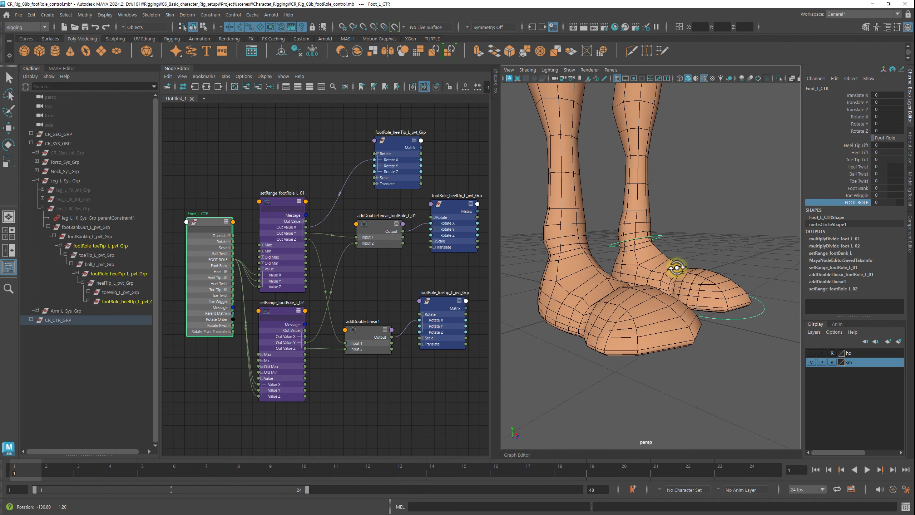
alt+drag(601, 339, 674, 341)
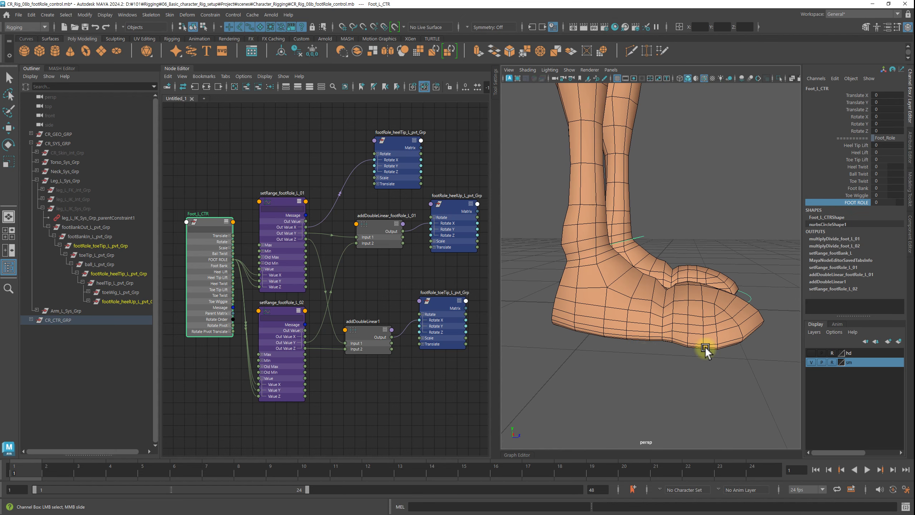
mouse_move(674, 345)
alt+mouse_down()
mouse_move(719, 347)
mouse_move(582, 351)
alt+mouse_up()
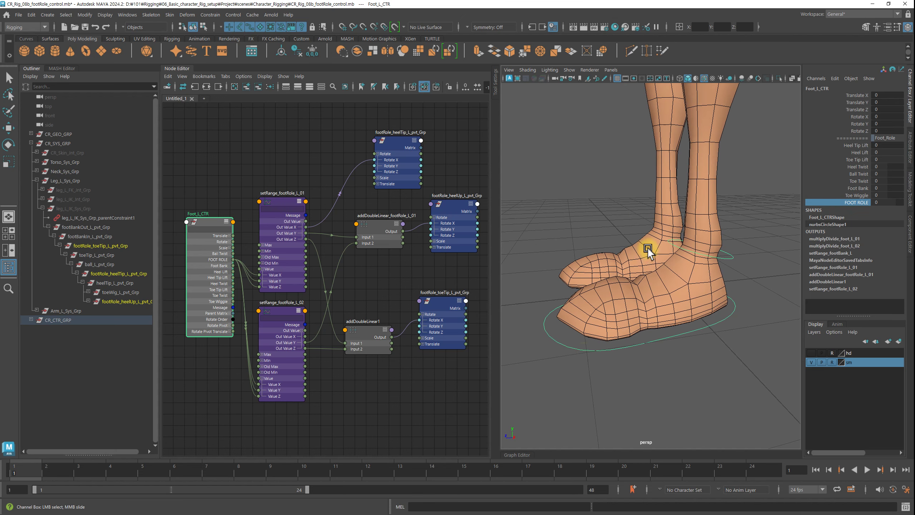